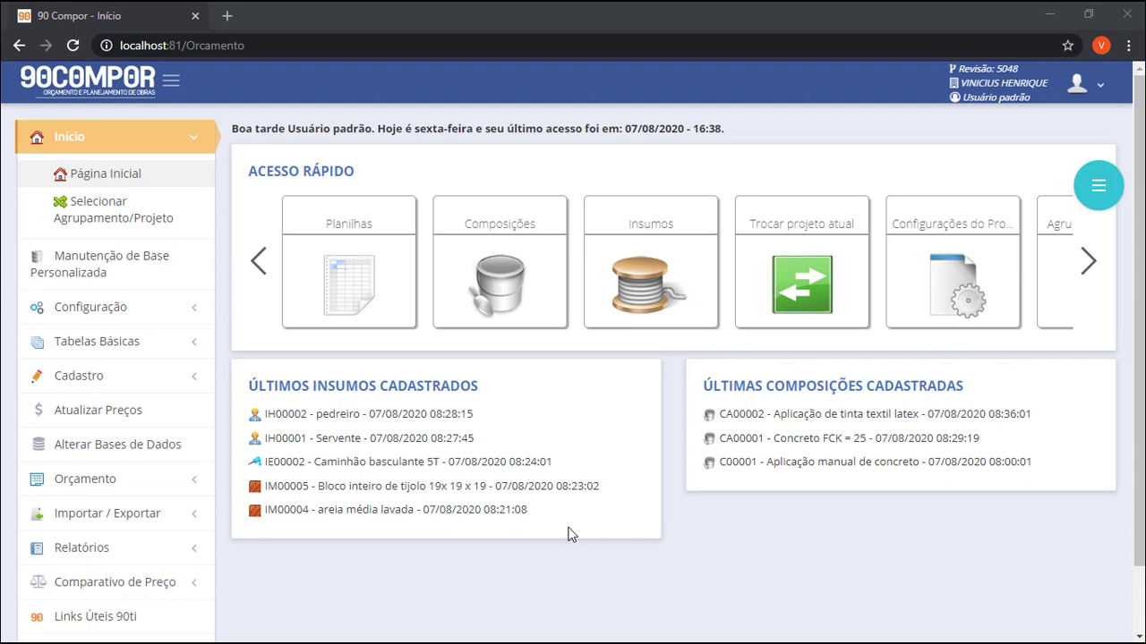
- Open the spreadsheet Planilha 1 from the budget's list of spreadsheets
left_click(166, 482)
scroll(166, 482, "down", 2)
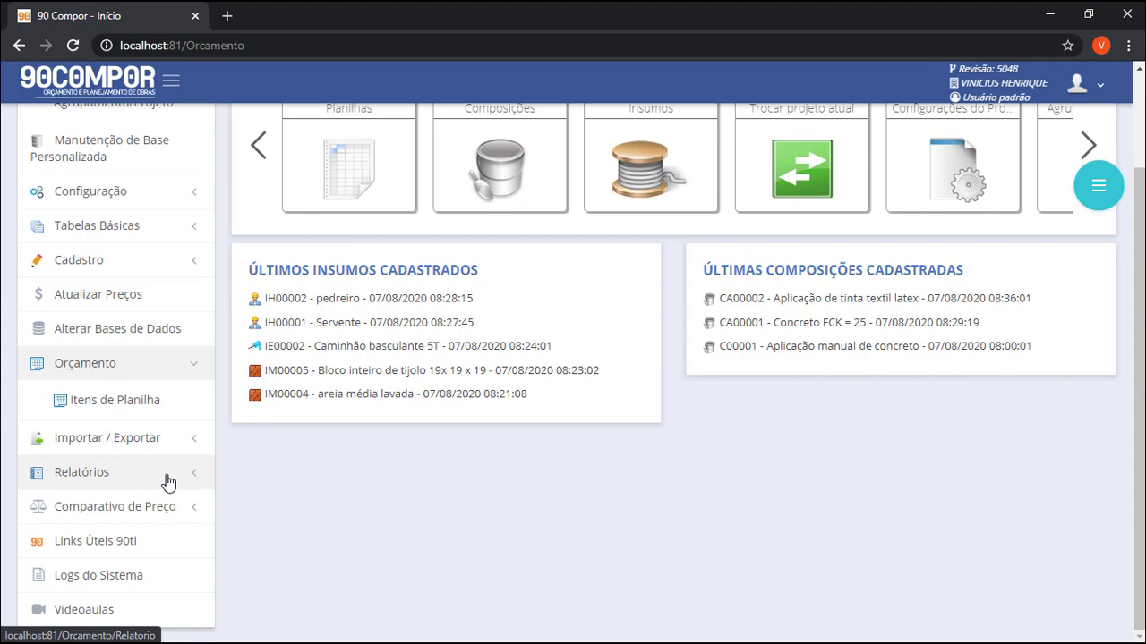
left_click(155, 410)
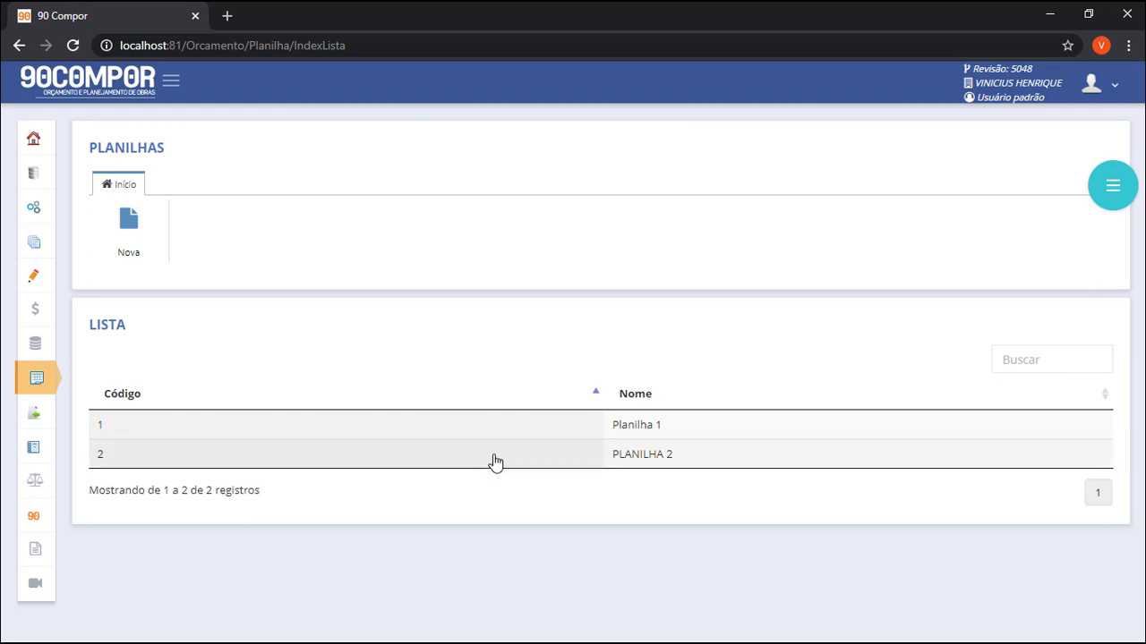
double_click(556, 429)
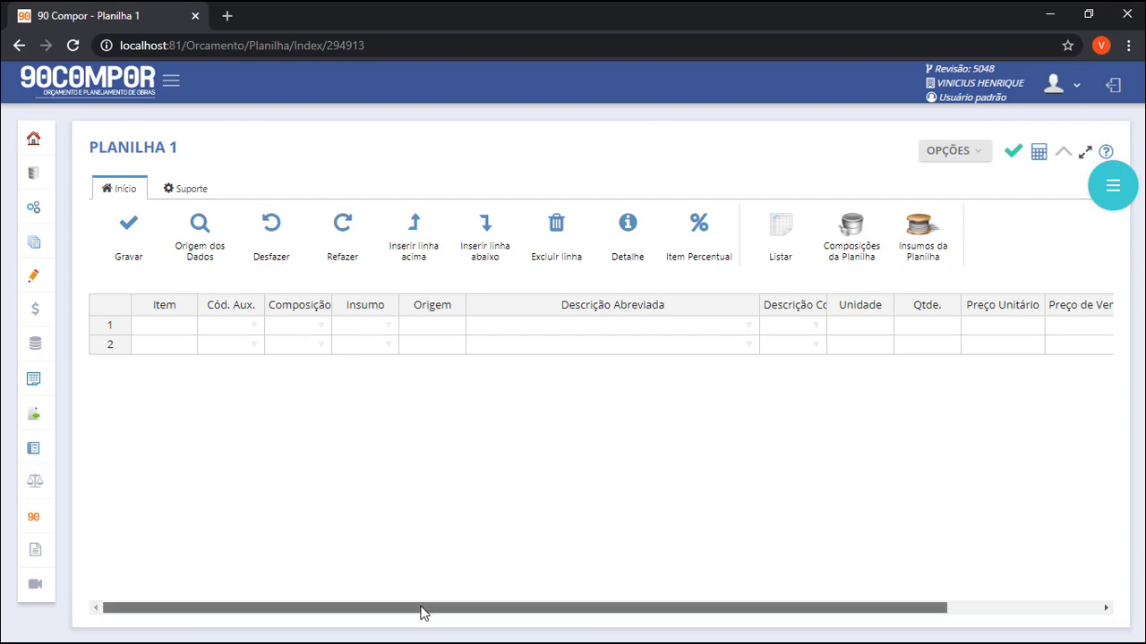
mouse_move(423, 613)
left_mouse_down()
mouse_move(609, 619)
mouse_move(426, 614)
left_mouse_up()
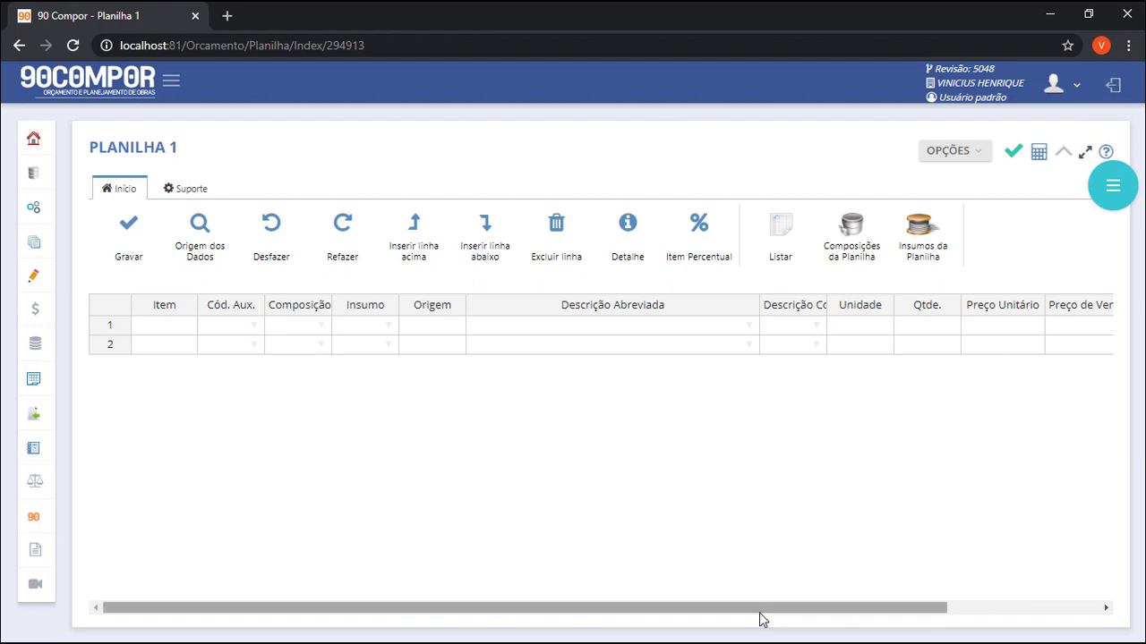
left_click_drag(760, 614, 927, 614)
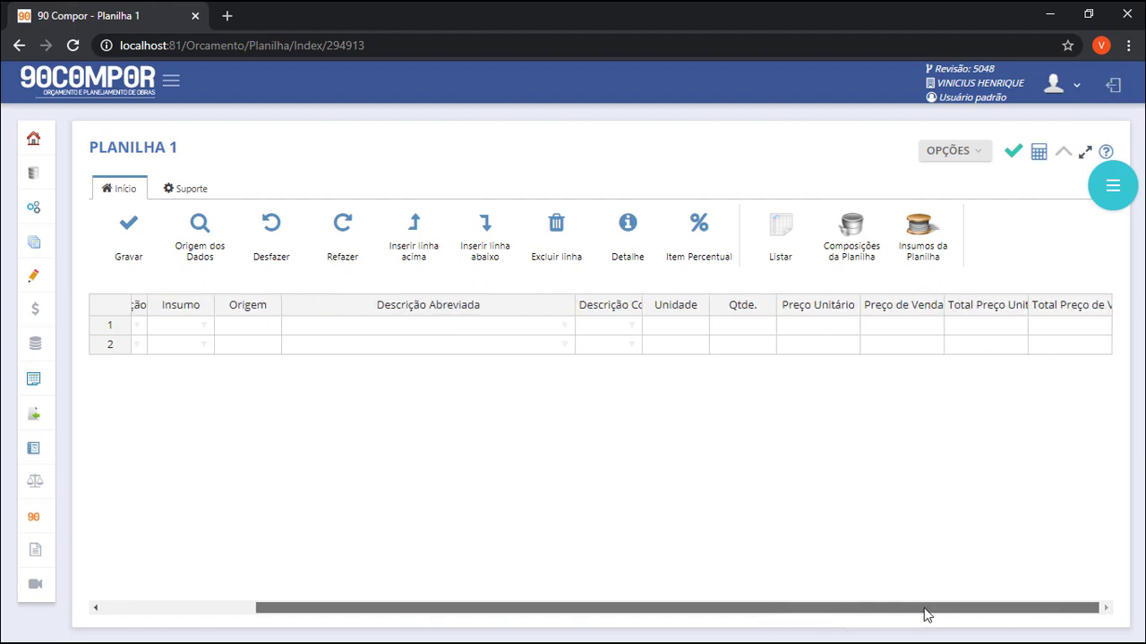
- Display the BDI column through Planilha 1's column visibility settings and save the configuration
left_click(1112, 87)
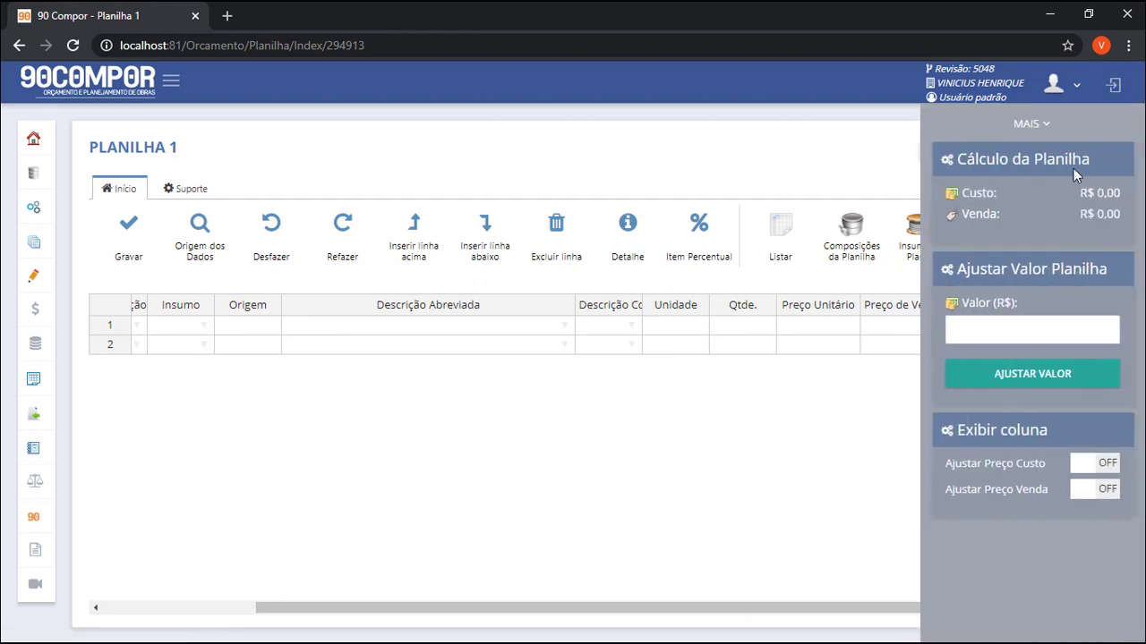
left_click(1045, 126)
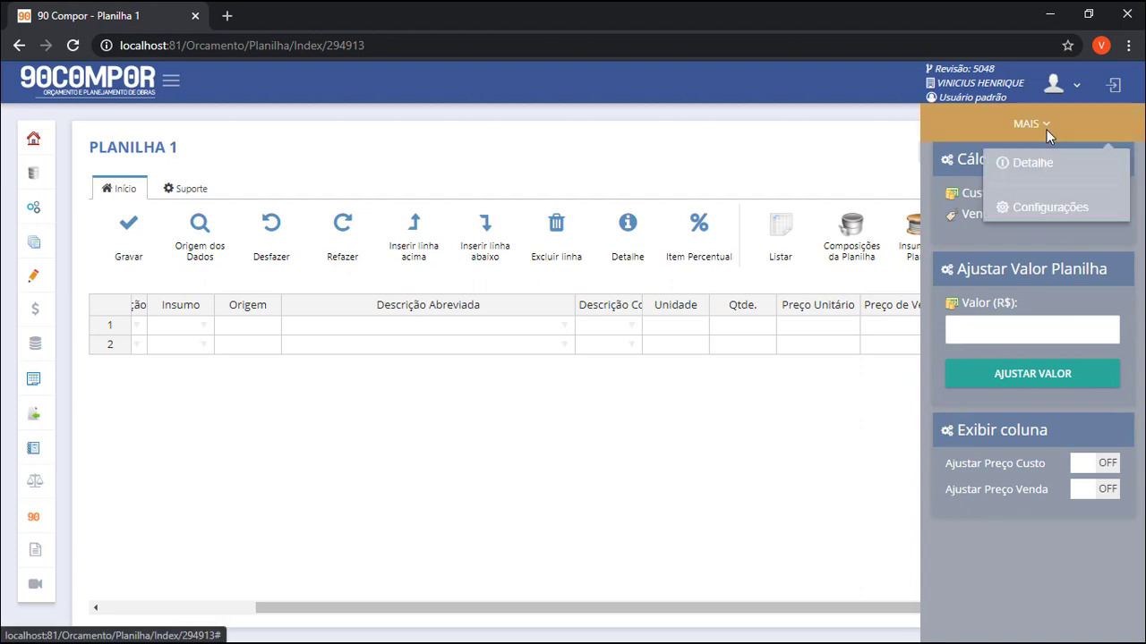
left_click(1061, 207)
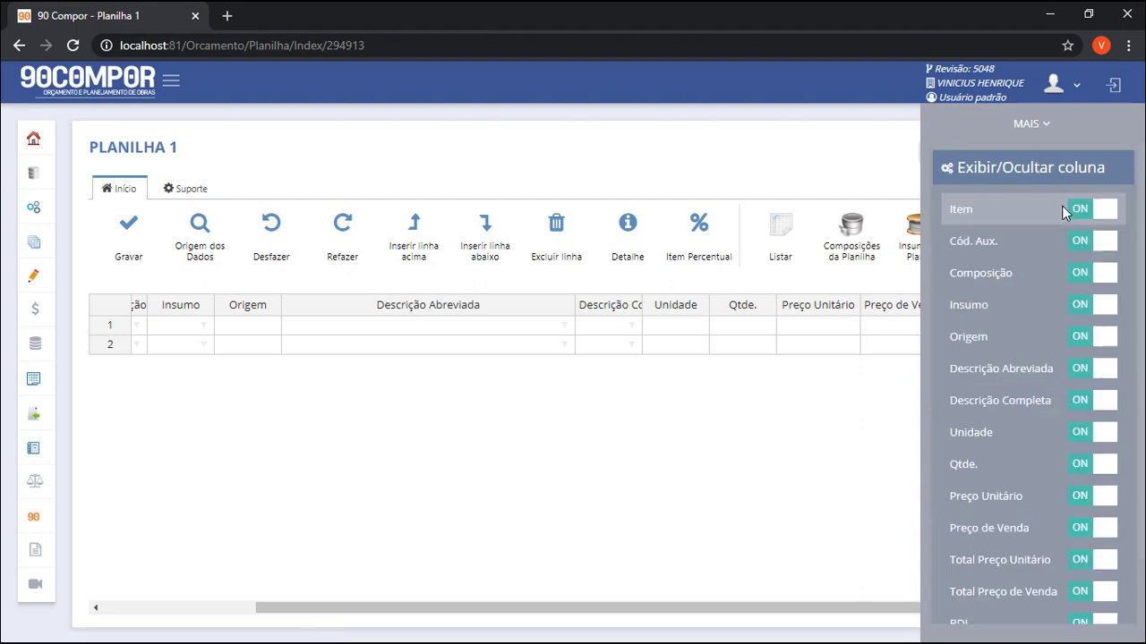
scroll(1142, 286, "down", 1)
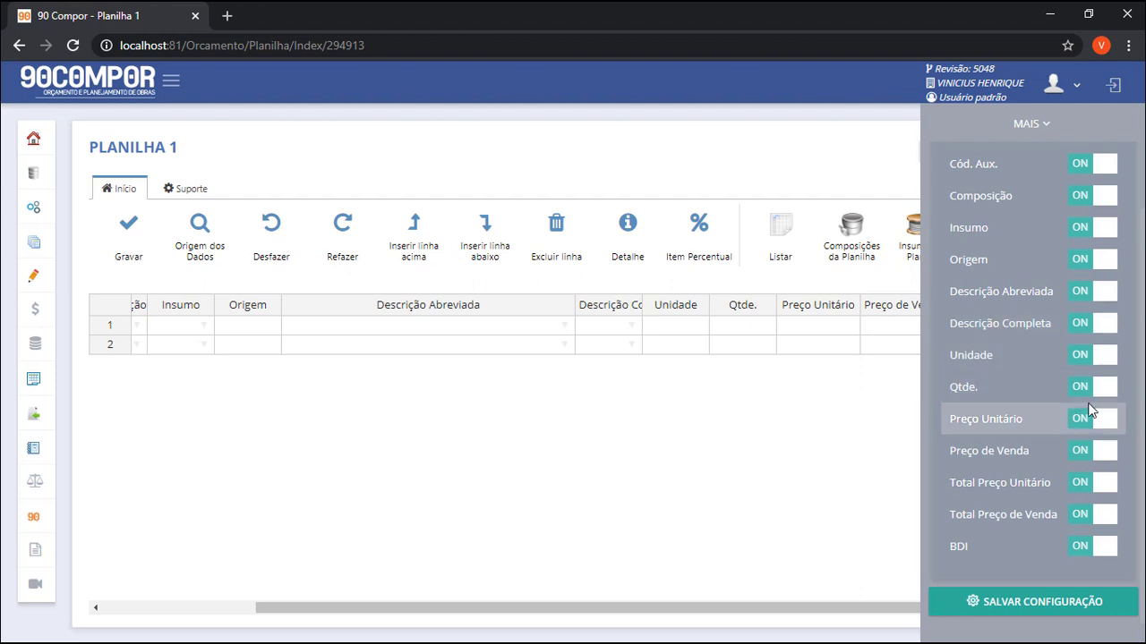
left_click(1085, 546)
left_click(1102, 548)
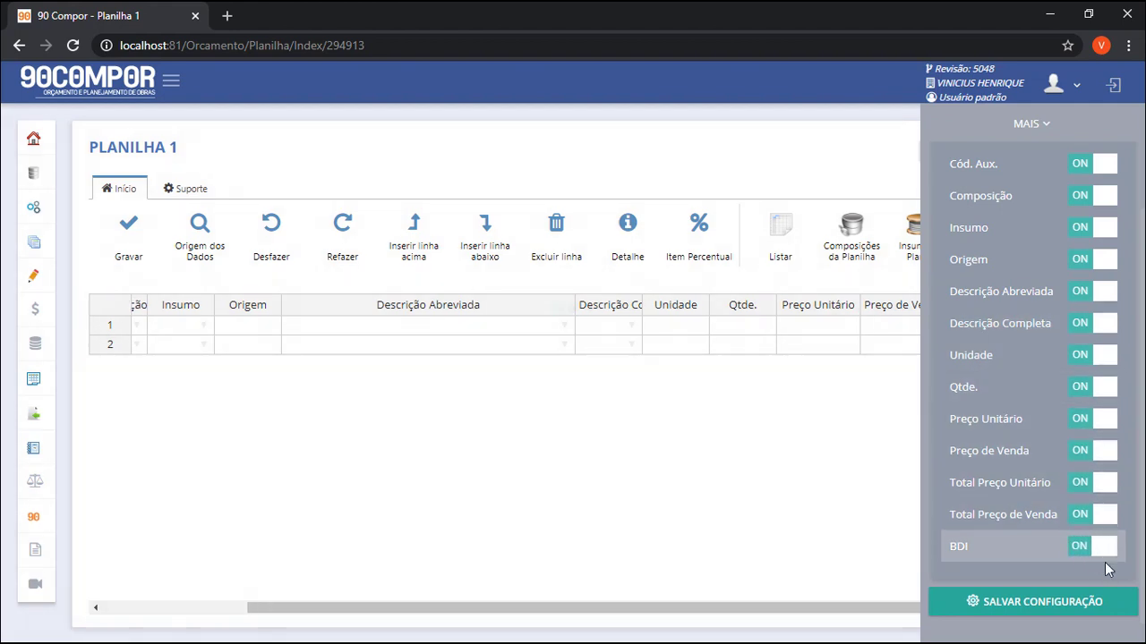
left_click(1080, 608)
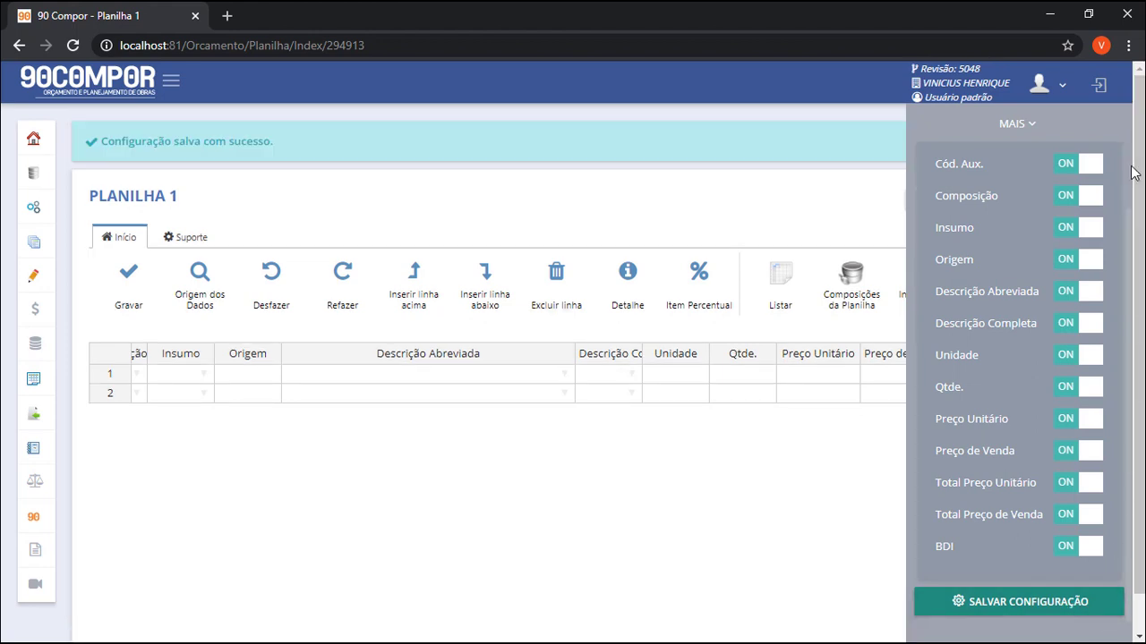
left_click(1099, 86)
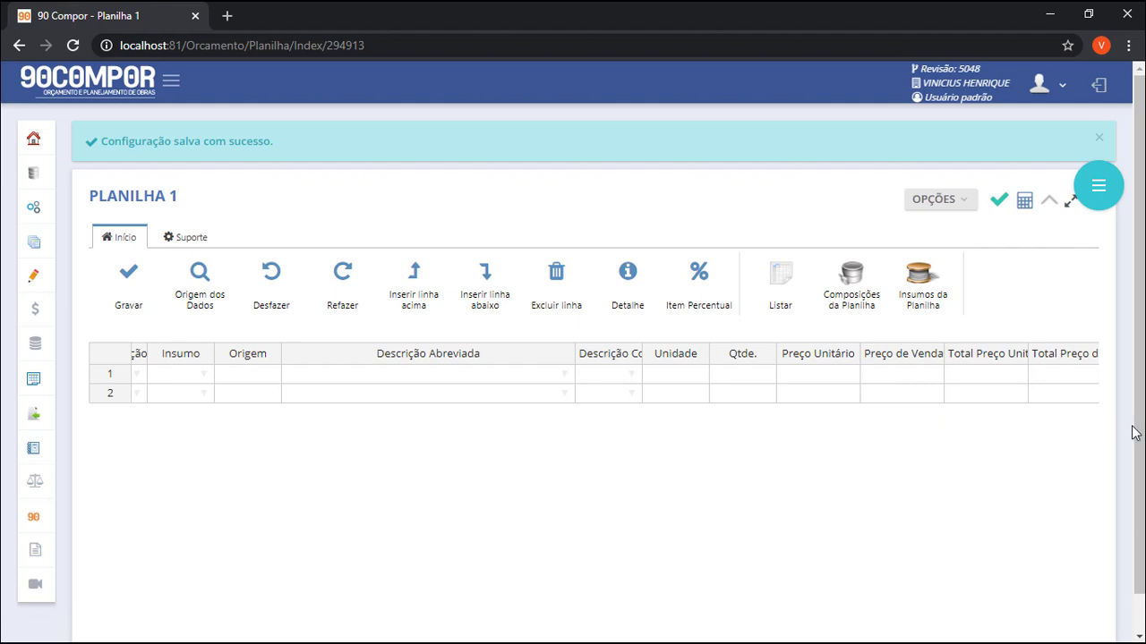
- Enter 001 as the item number in the spreadsheet's first row
left_click_drag(1137, 433, 1030, 545)
left_click_drag(946, 622, 781, 640)
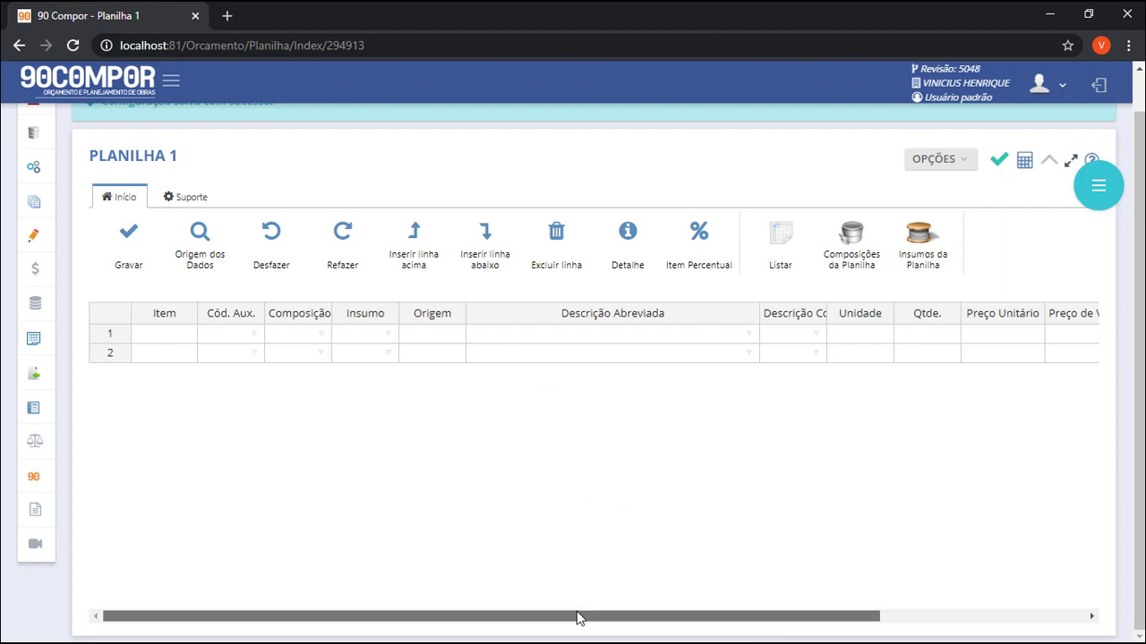
left_click_drag(581, 617, 800, 634)
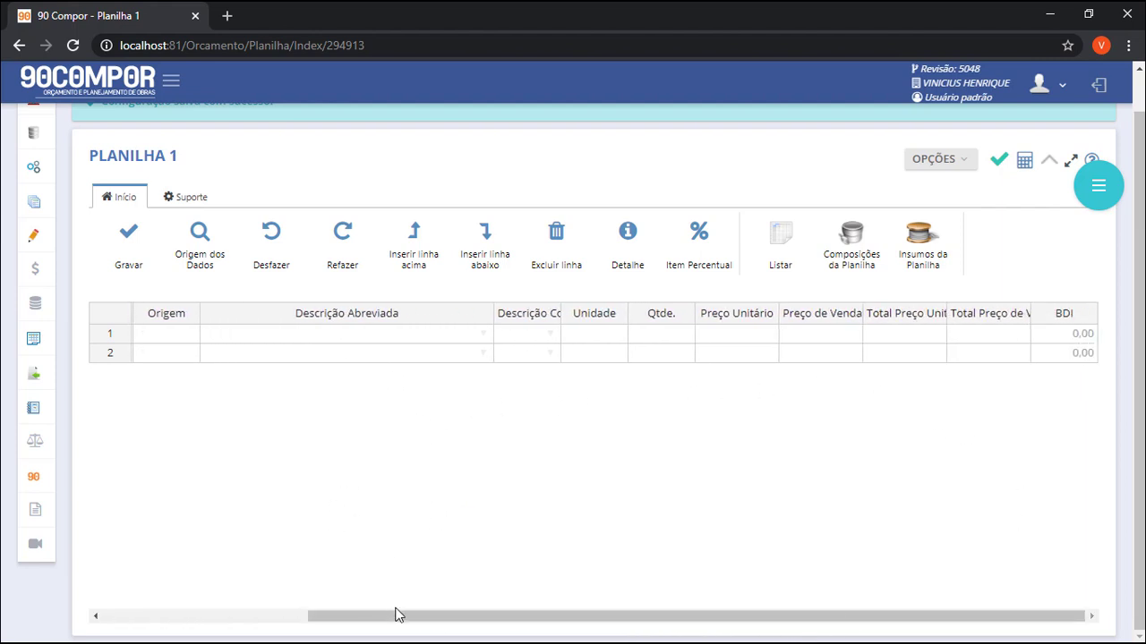
left_click_drag(404, 622, 182, 624)
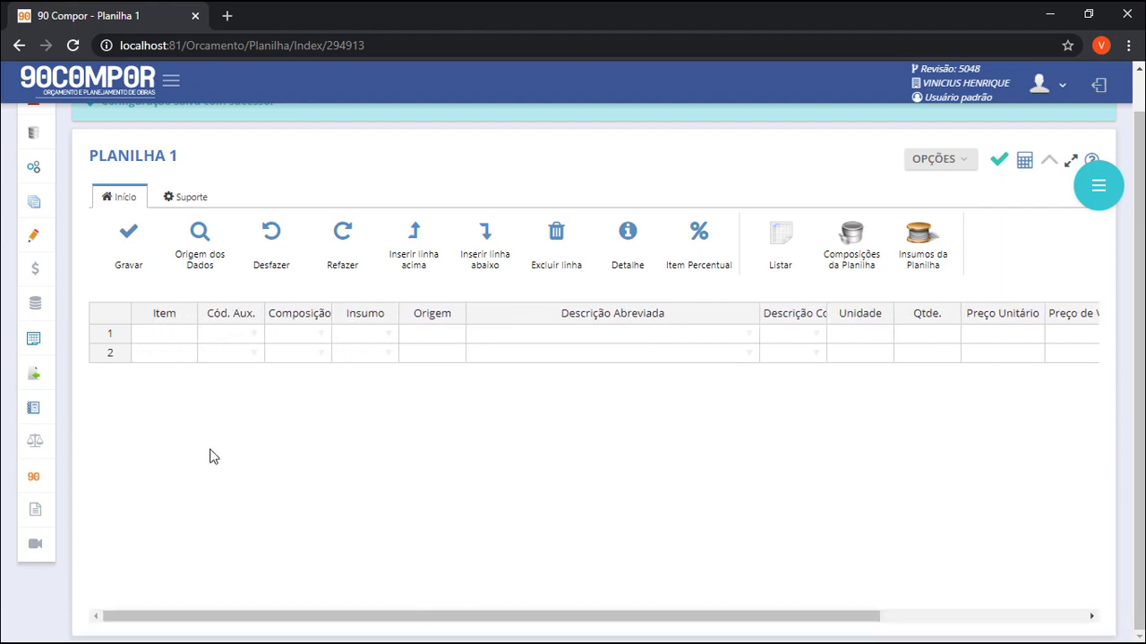
left_click(157, 340)
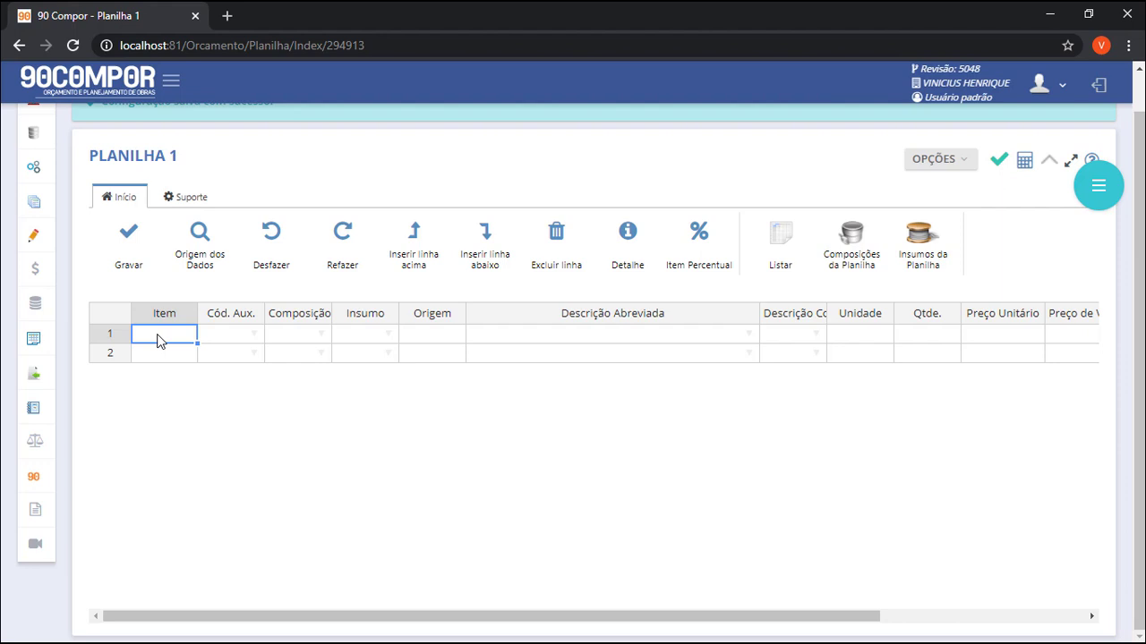
type("001")
key("Tab")
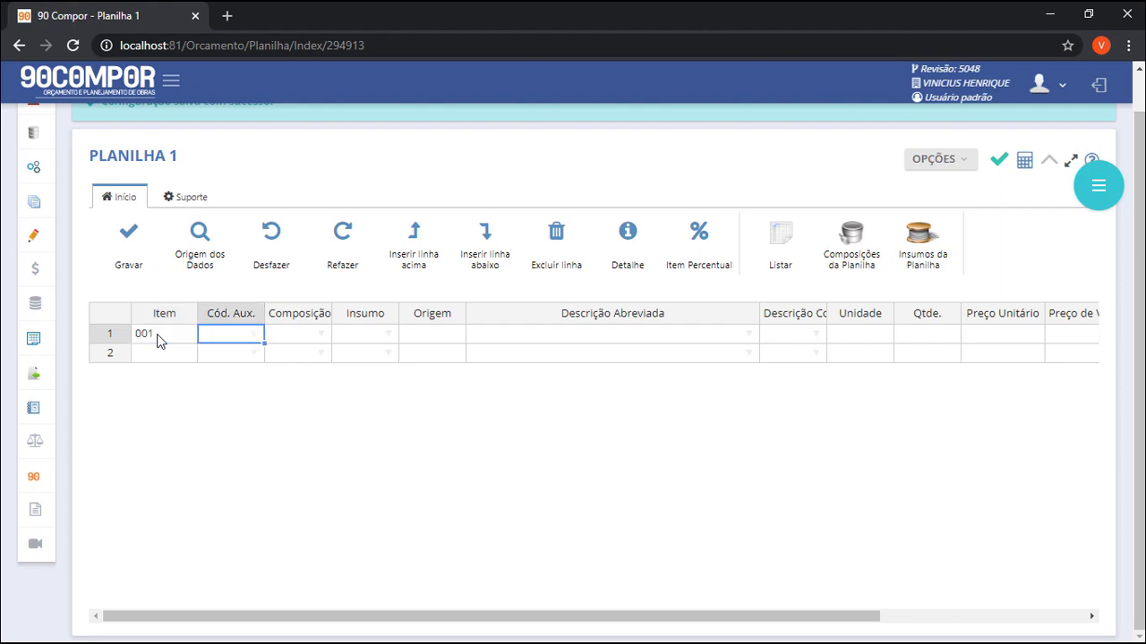
- Enter SERVIÇOS PRELIMINARES as the short description of item 001 and widen the Descrição Completa column
key("Tab")
key("Tab")
key("Tab")
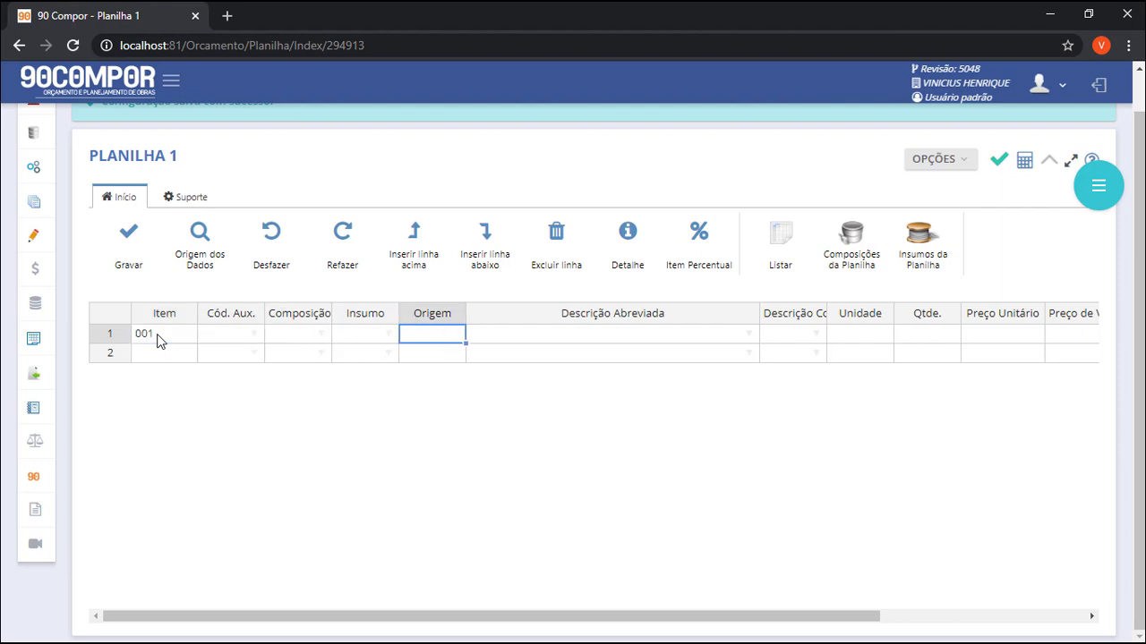
key("Tab")
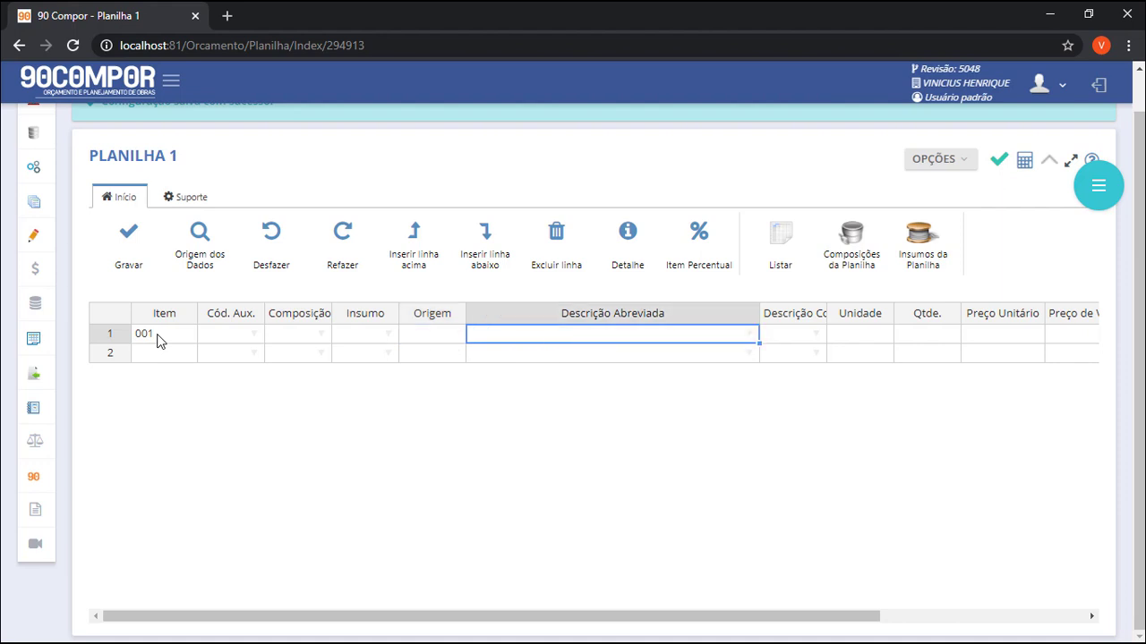
type("ser")
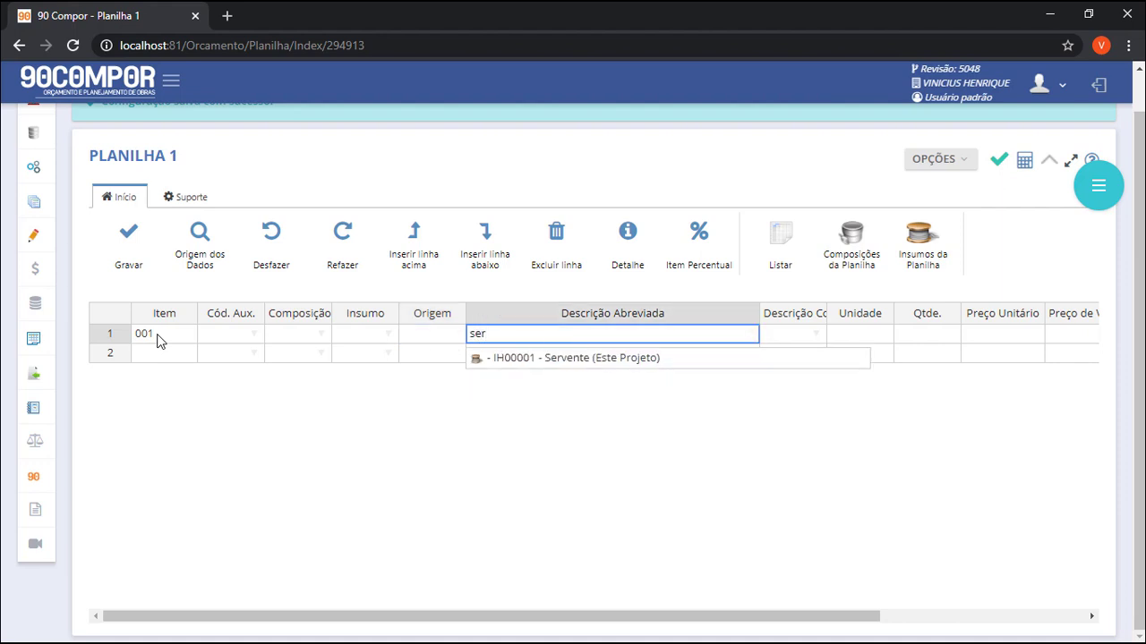
key("BackSpace")
key("BackSpace")
key("BackSpace")
type("SERVIÇOS")
key("BackSpace")
type("S")
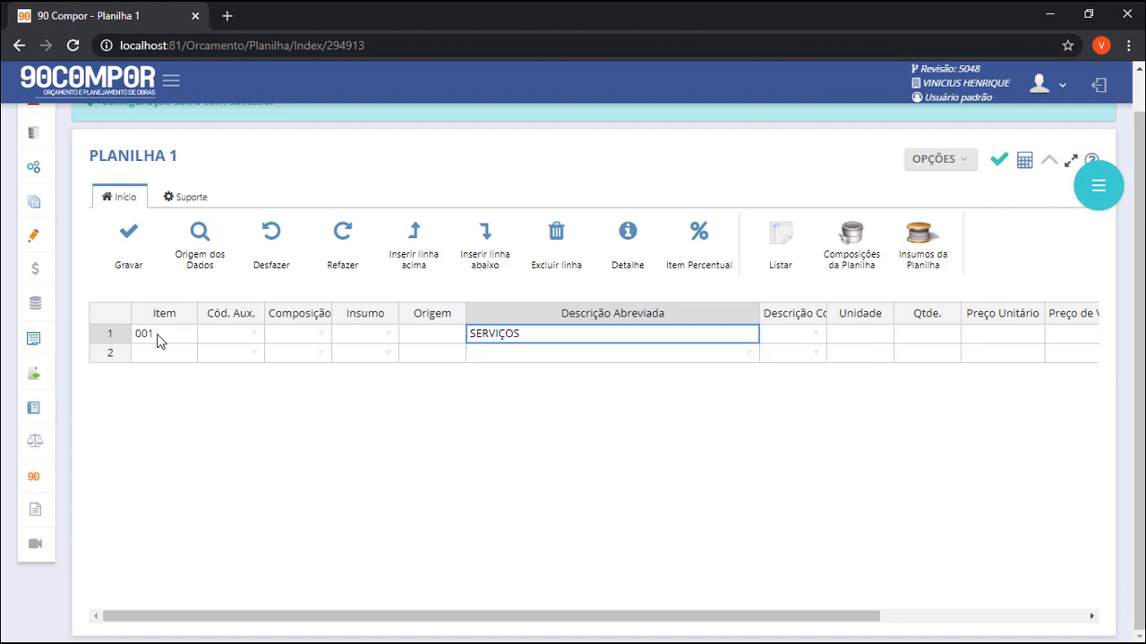
type(" PRELIMINARES")
left_click(774, 352)
left_click_drag(759, 310, 889, 311)
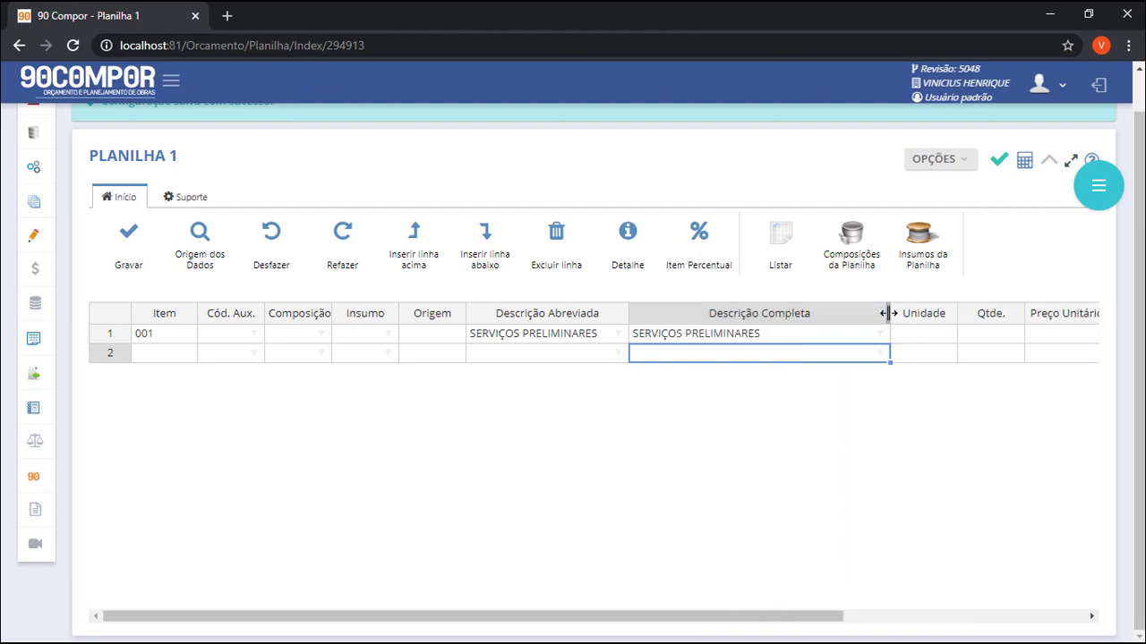
- Enter 001.001 as the item number in the second row
left_click(183, 362)
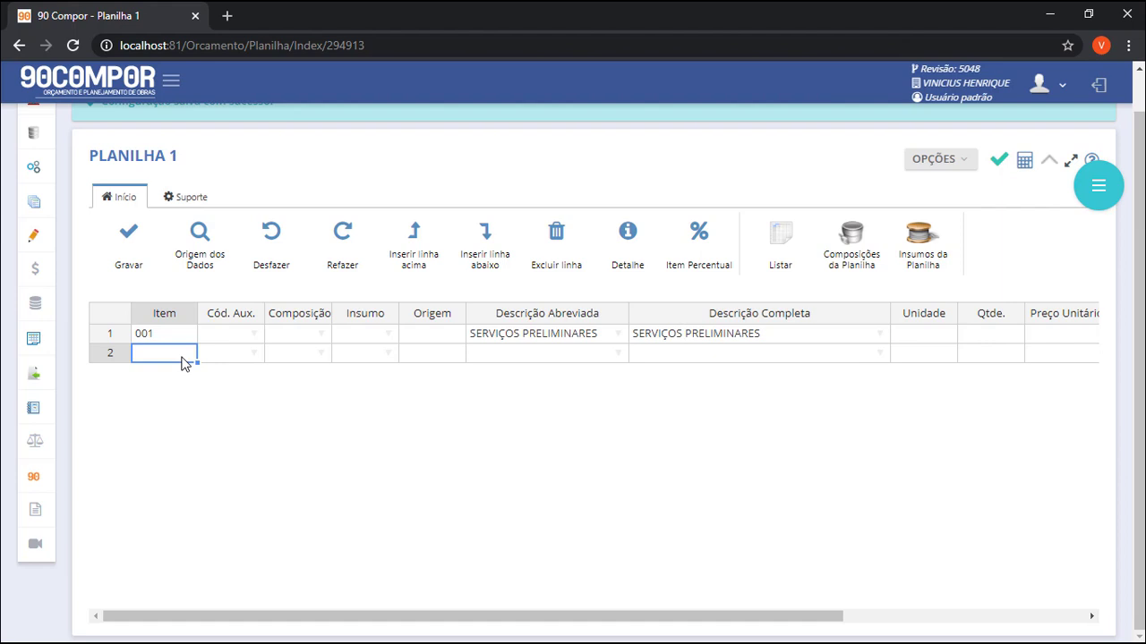
type("1")
key("BackSpace")
type("001.1")
key("Tab")
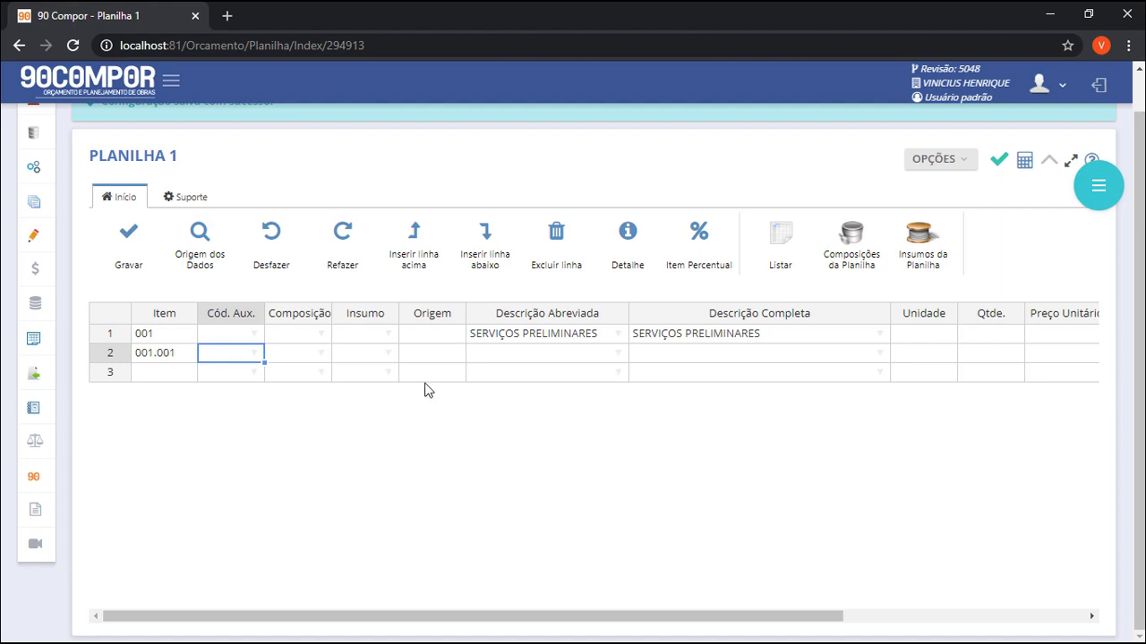
- Fill in the short and full descriptions of item 001.001 with MOBILIZAÇÃO E DESMOBILIZAÇÃO
key("Tab")
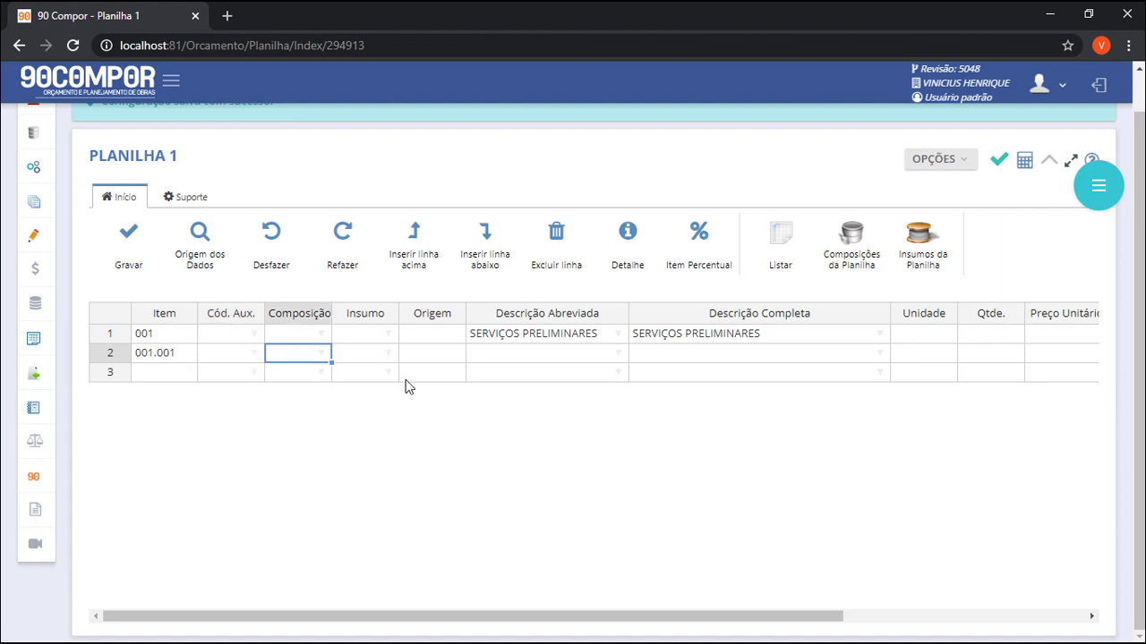
key("Tab")
key("Tab")
key("Tab")
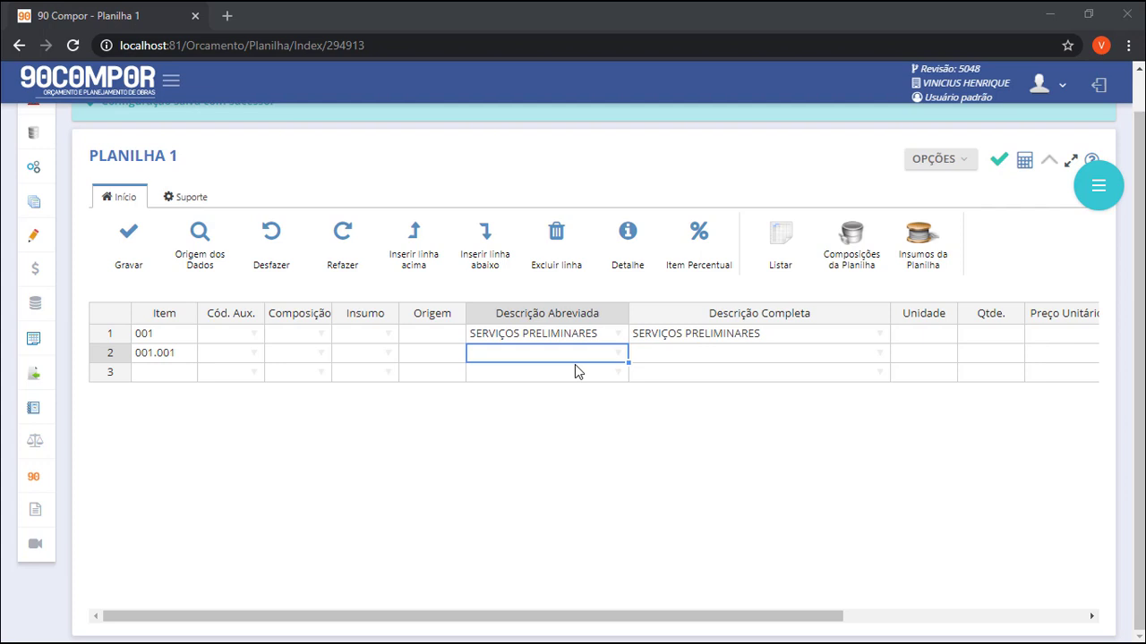
type("MOBIL")
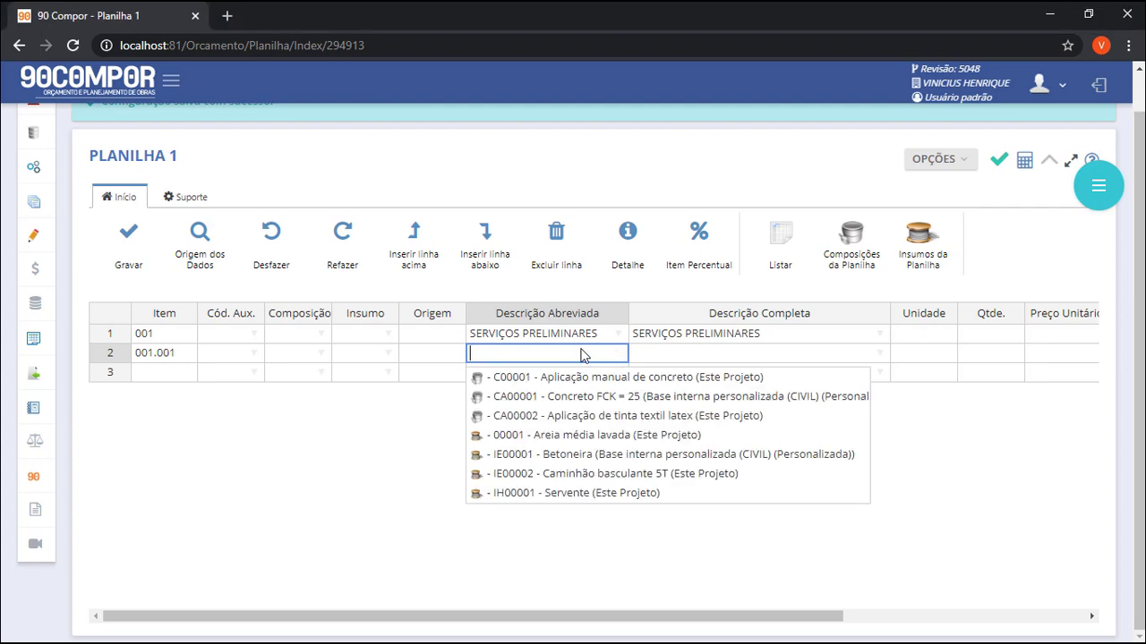
type("IZAÇÃO")
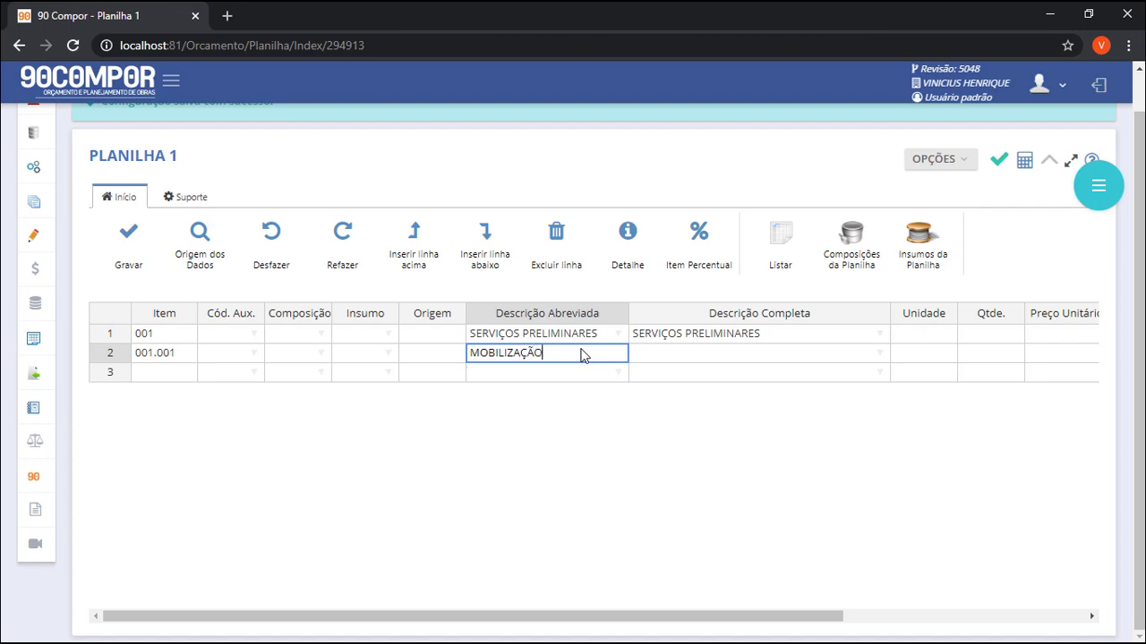
type(" E DESMOBILIZAÇÃO")
key("Tab")
type("MOBILIZ")
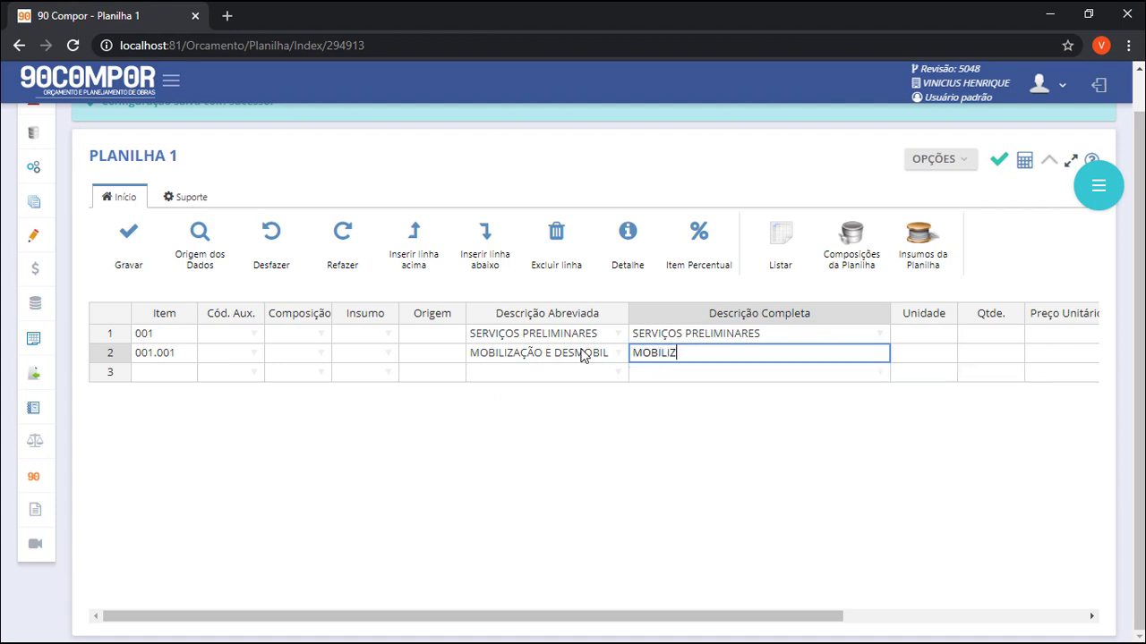
type("AÇÃO E DESMOBILIZAÇÃO")
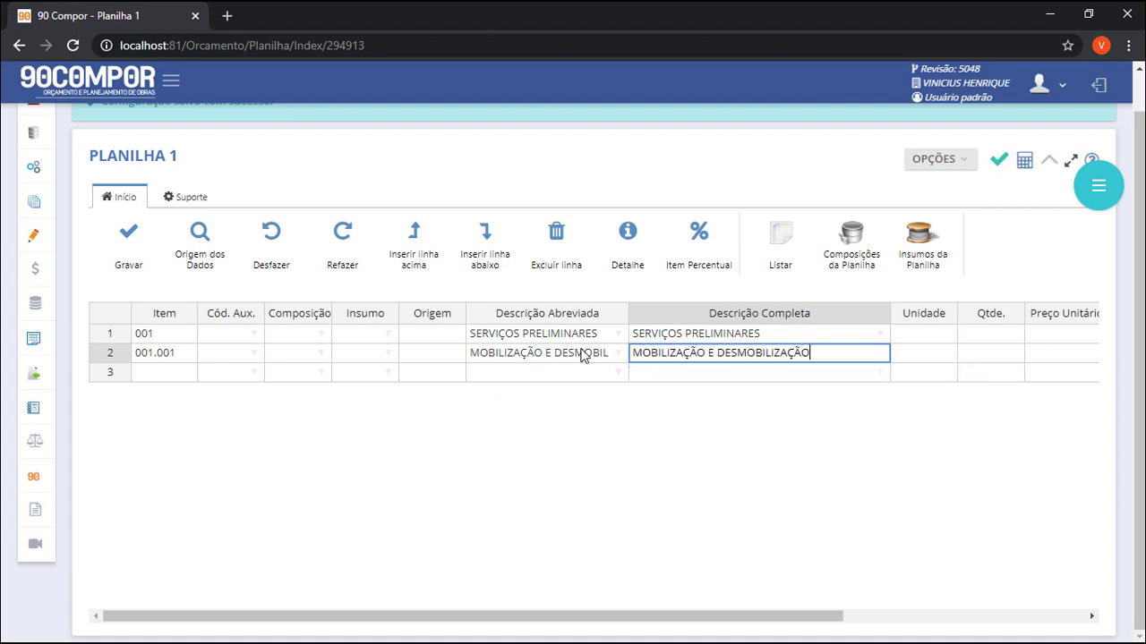
key("Tab")
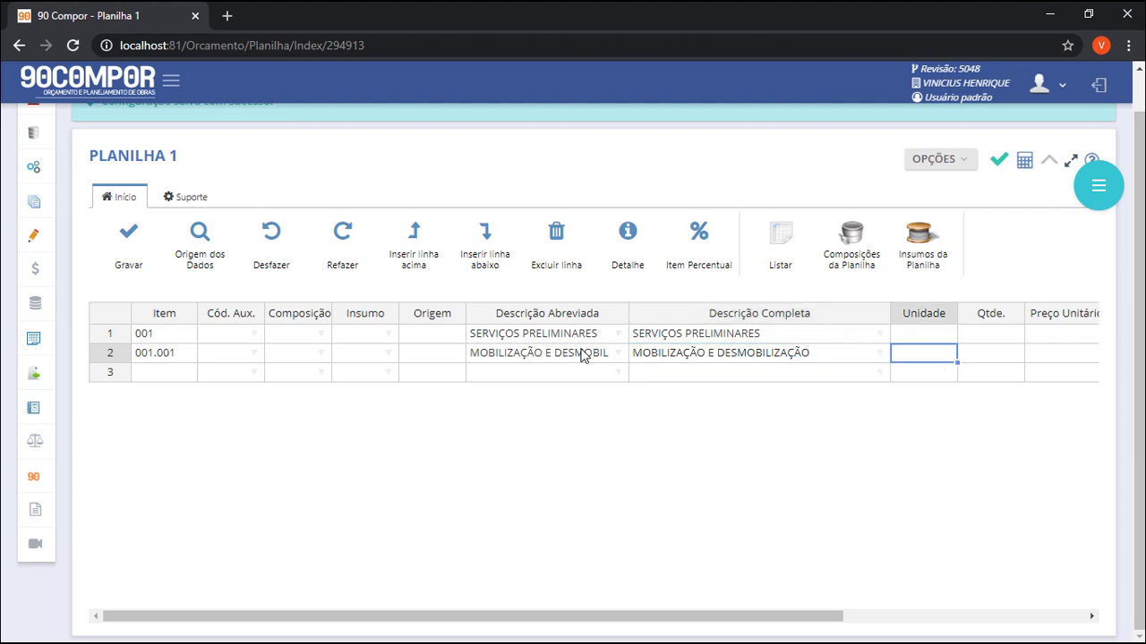
- Set the unit of item 001.001 to VB and its quantity to 1
type("VB")
key("Tab")
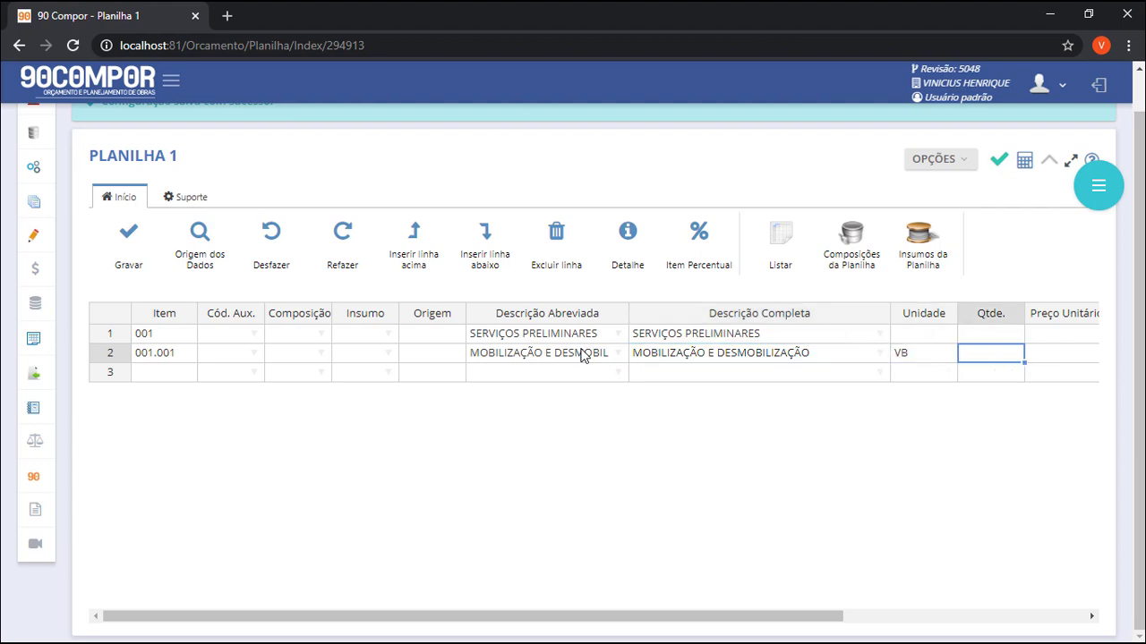
type("1")
key("Tab")
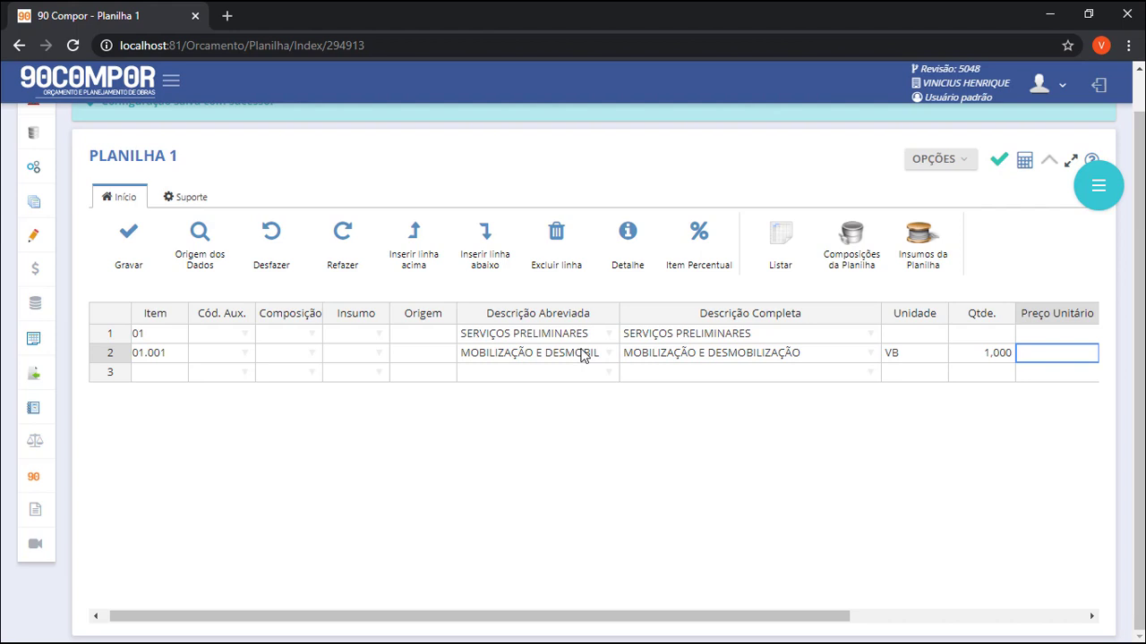
- Set the unit price of item 001.001 to 100.000,00, leaving its sale price blank
type("100000")
key("Tab")
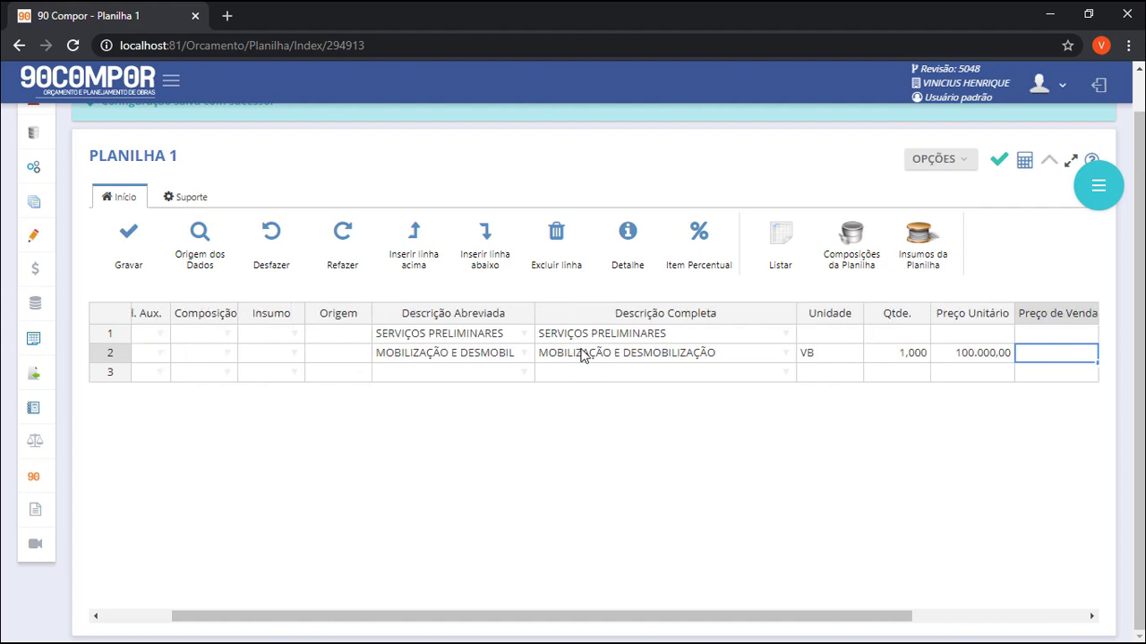
key("Tab")
key("Tab")
key("Tab")
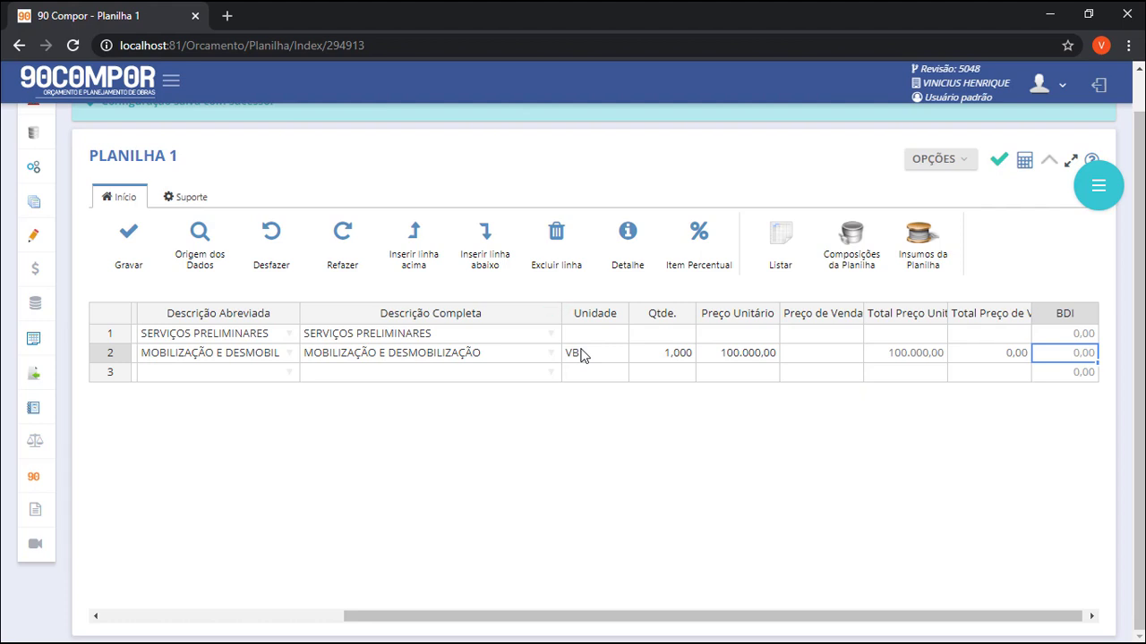
- Enter 001.002 as the item number in the third row
key("Tab")
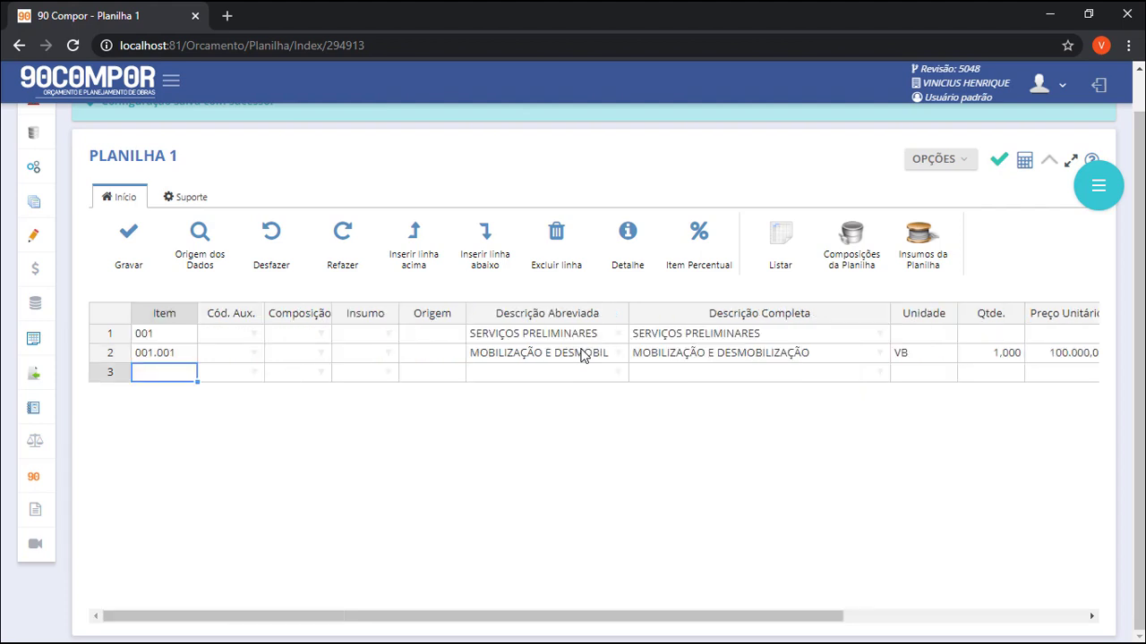
type("001")
type(".002")
key("Tab")
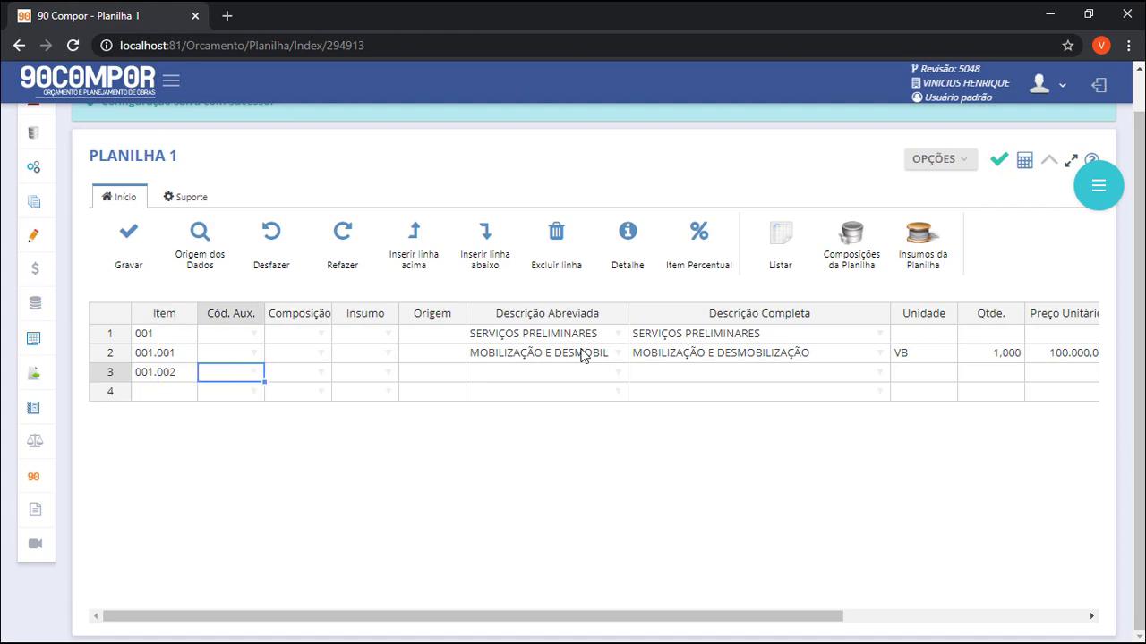
- Fill in the short and full descriptions of item 001.002 with ADMINISTRAÇÃO DA OBRA
key("Tab")
key("Tab")
key("Tab")
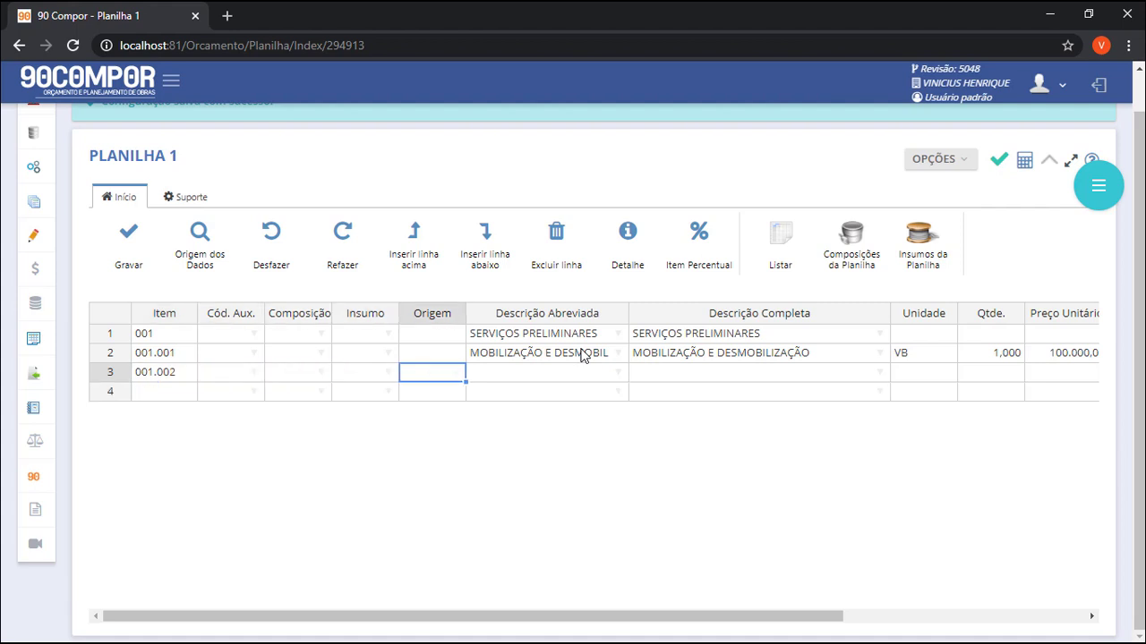
key("Tab")
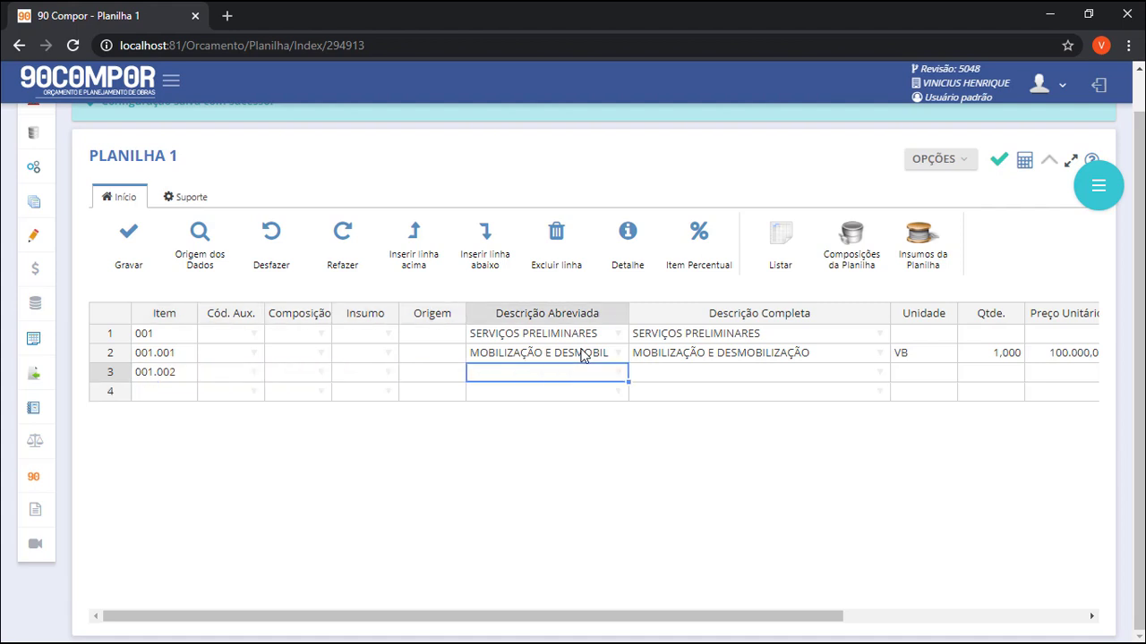
type("ADMINISTRAÇÃO LOCAL")
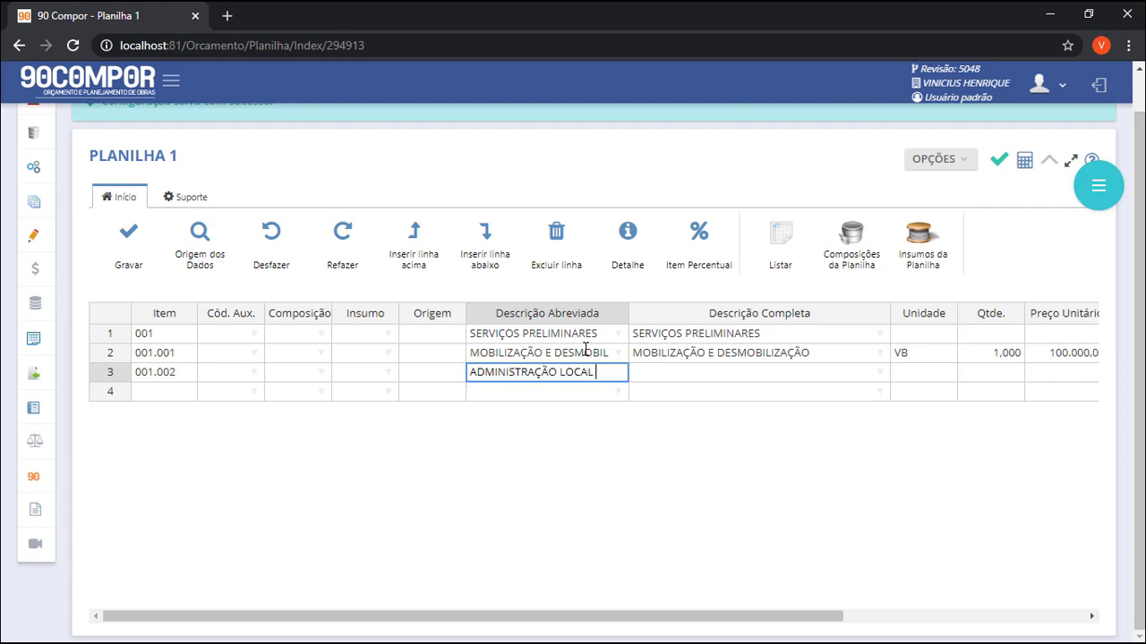
key("BackSpace")
key("BackSpace")
key("BackSpace")
key("BackSpace")
key("BackSpace")
type("DA OBRA")
key("Tab")
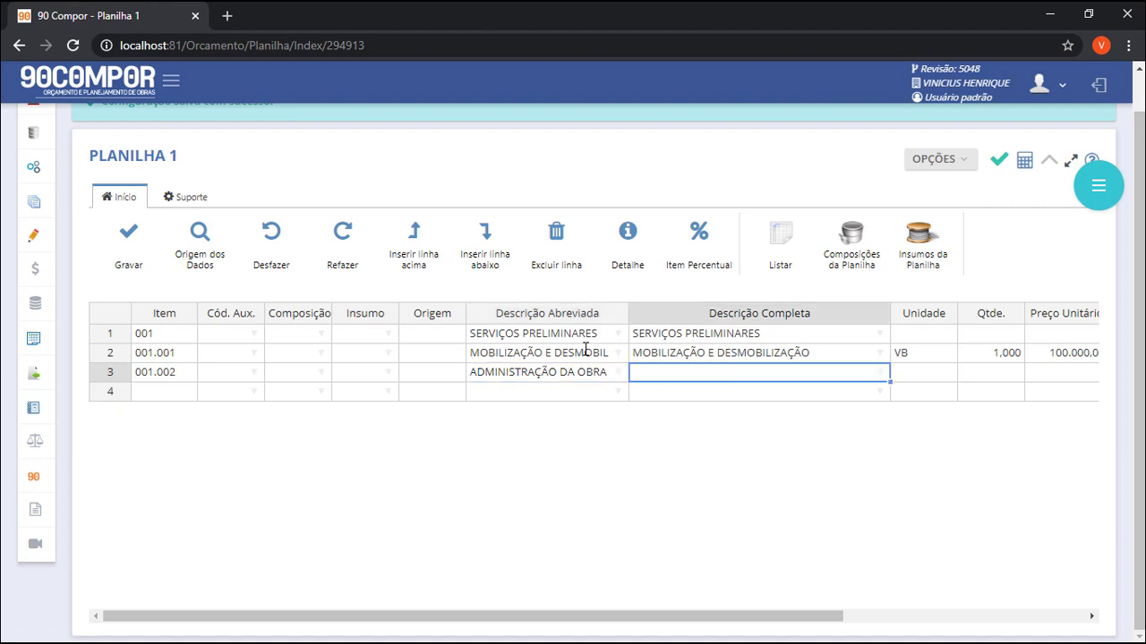
type("ADMINISTRAÇÃO DA OBRA")
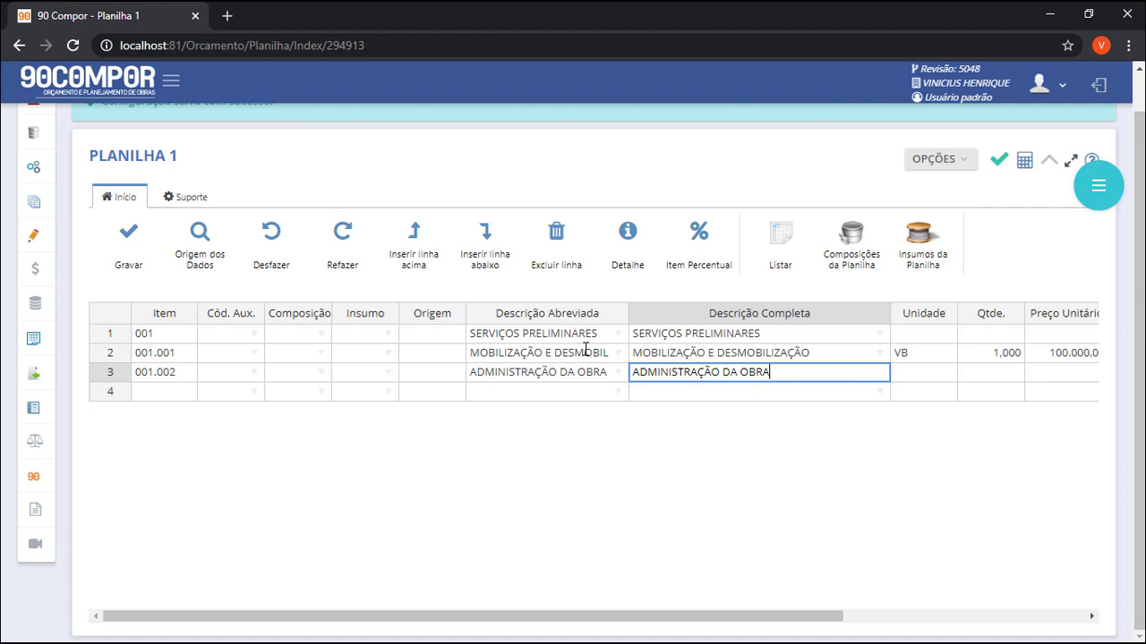
key("Tab")
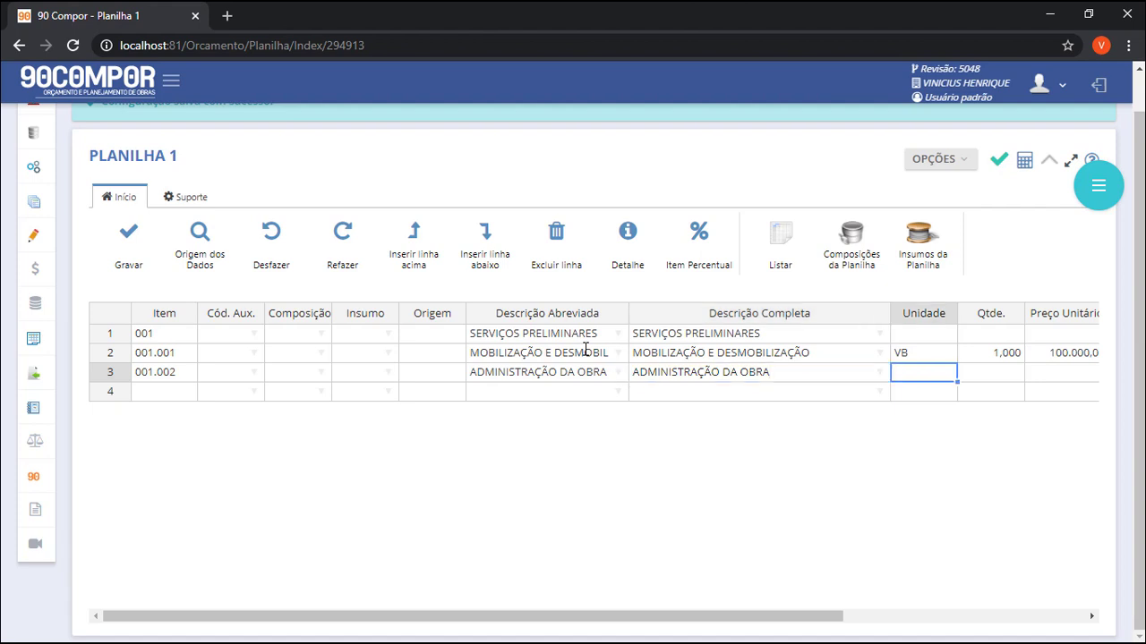
- Set the unit of item 001.002 to % and its quantity to 3,5
type("%")
key("Tab")
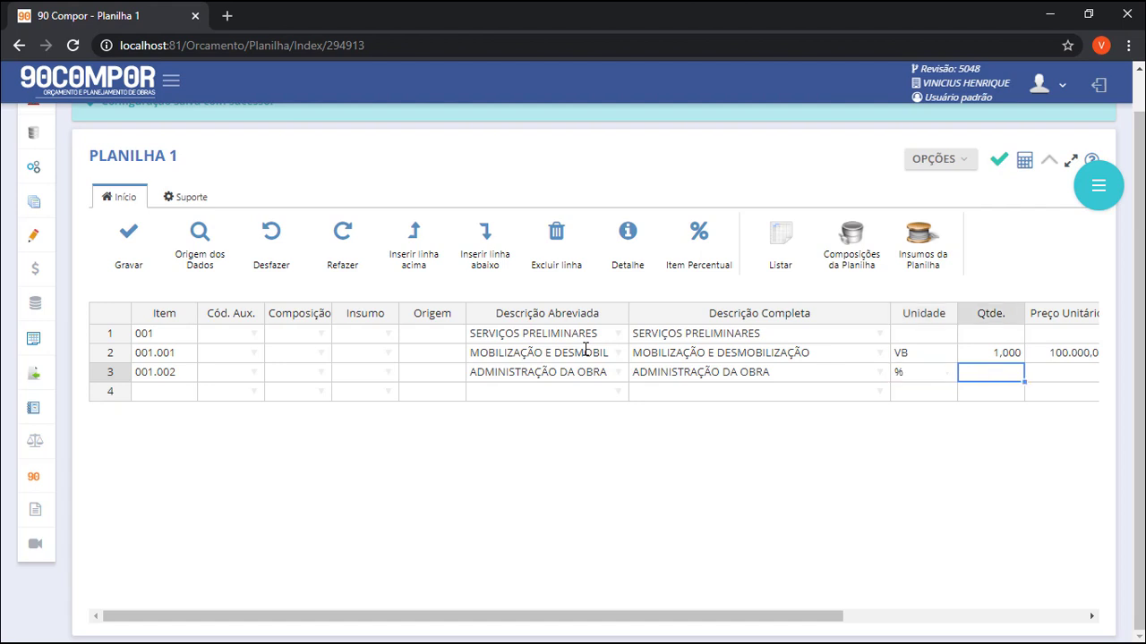
type("3,5")
key("Tab")
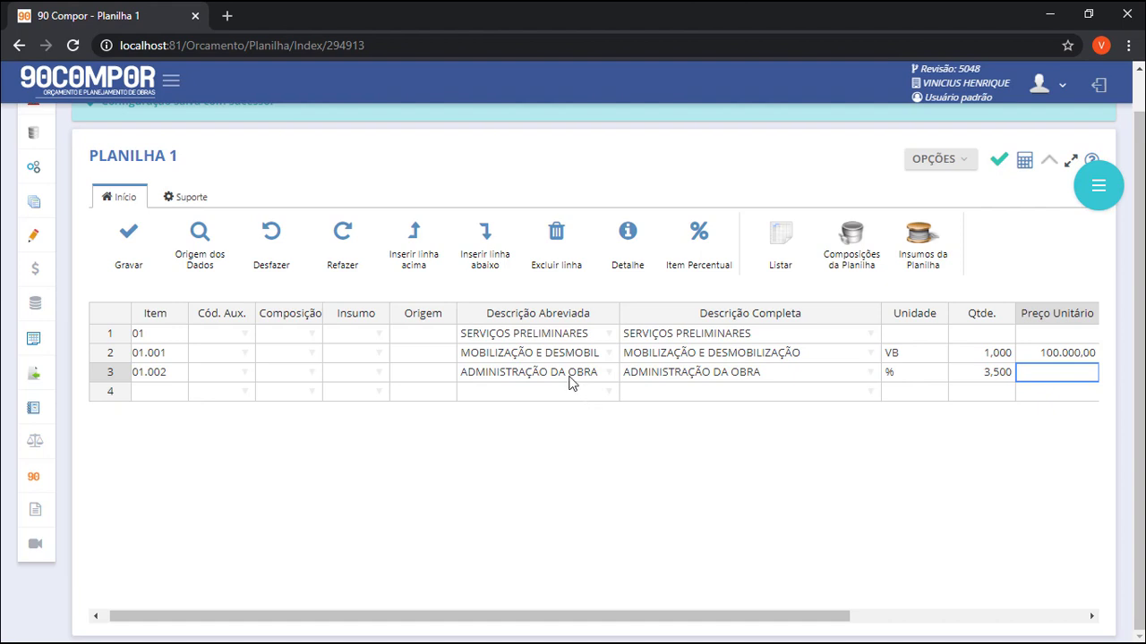
- Save the spreadsheet and open the percentage item settings for item 001.002
left_click(131, 253)
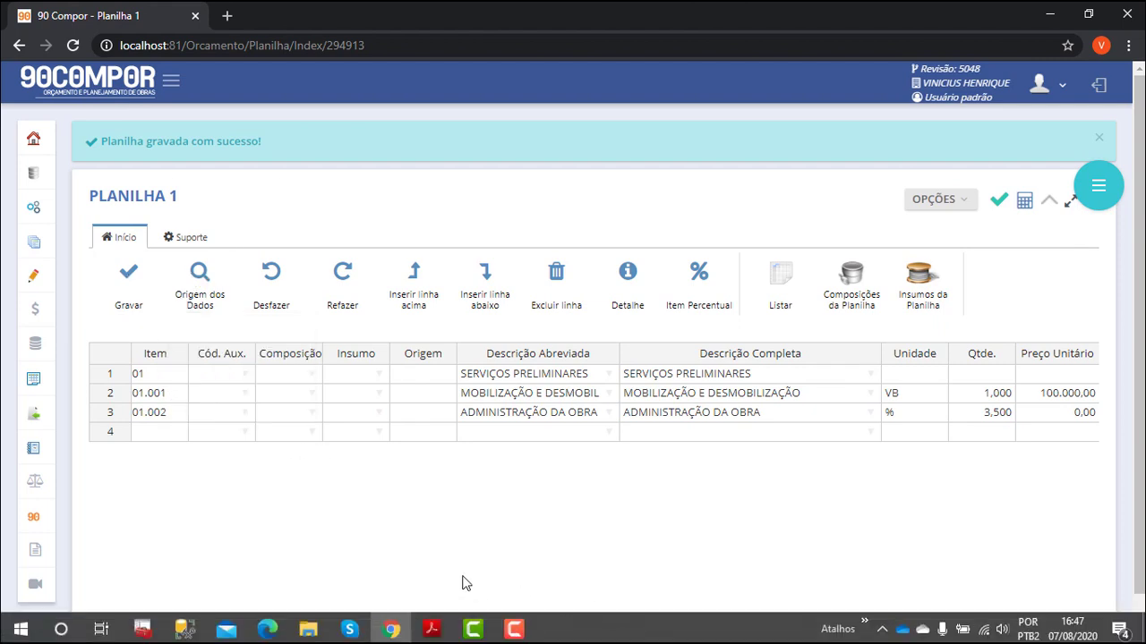
left_click(110, 411)
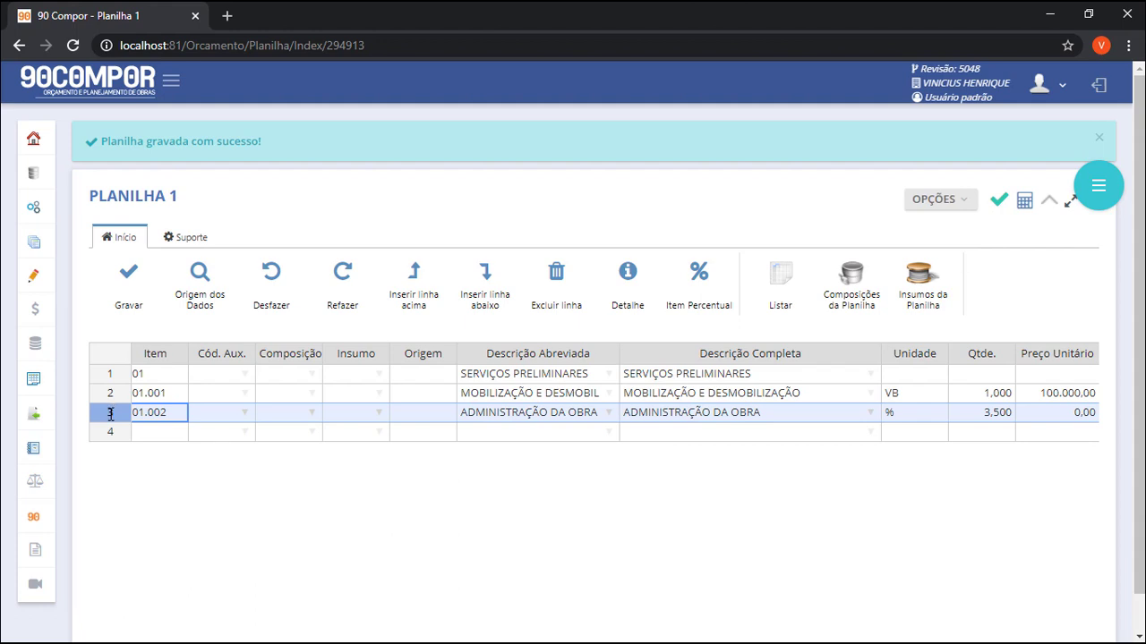
left_click(704, 293)
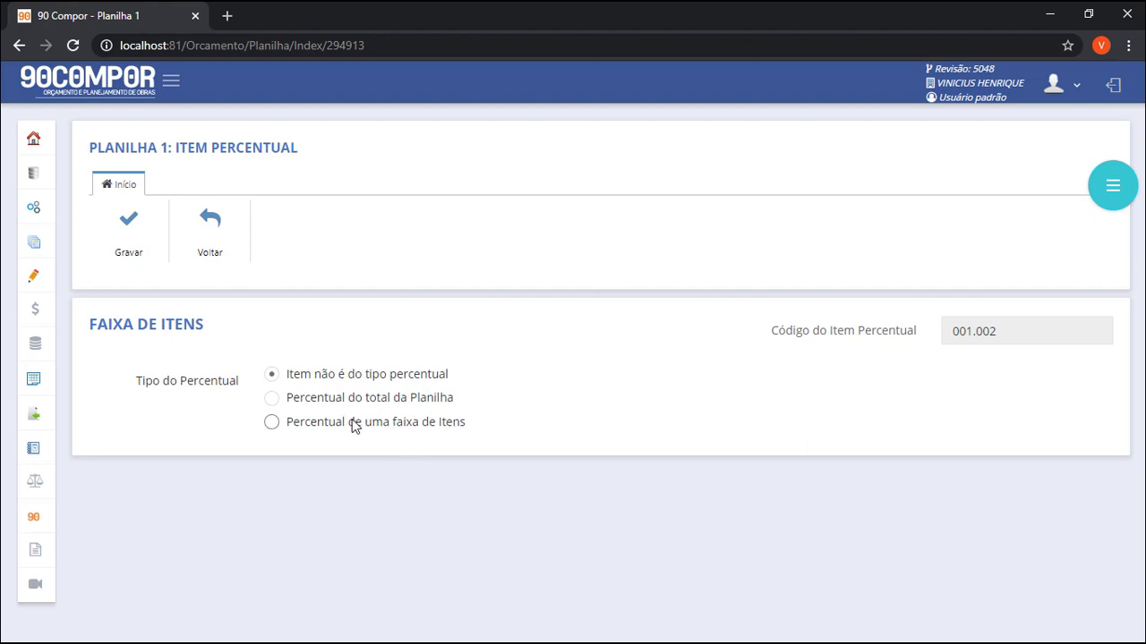
- Try to define item 001.002 as a percentage of an item range, choosing 001.001 as the initial and final item
left_click(415, 426)
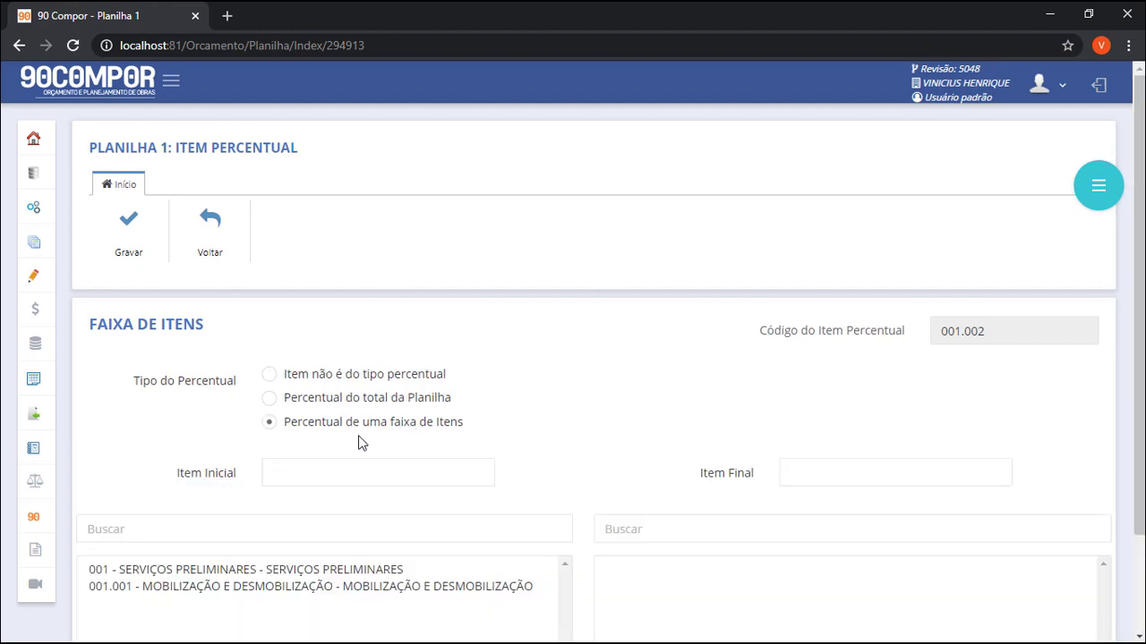
scroll(371, 438, "down", 1)
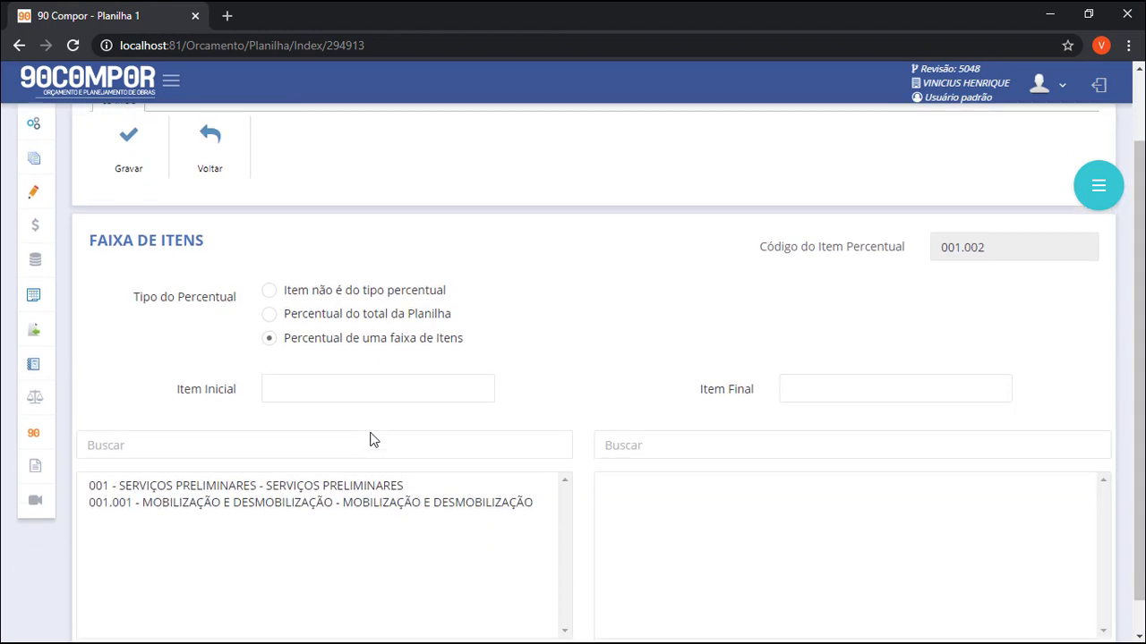
scroll(318, 531, "down", 1)
left_click(315, 467)
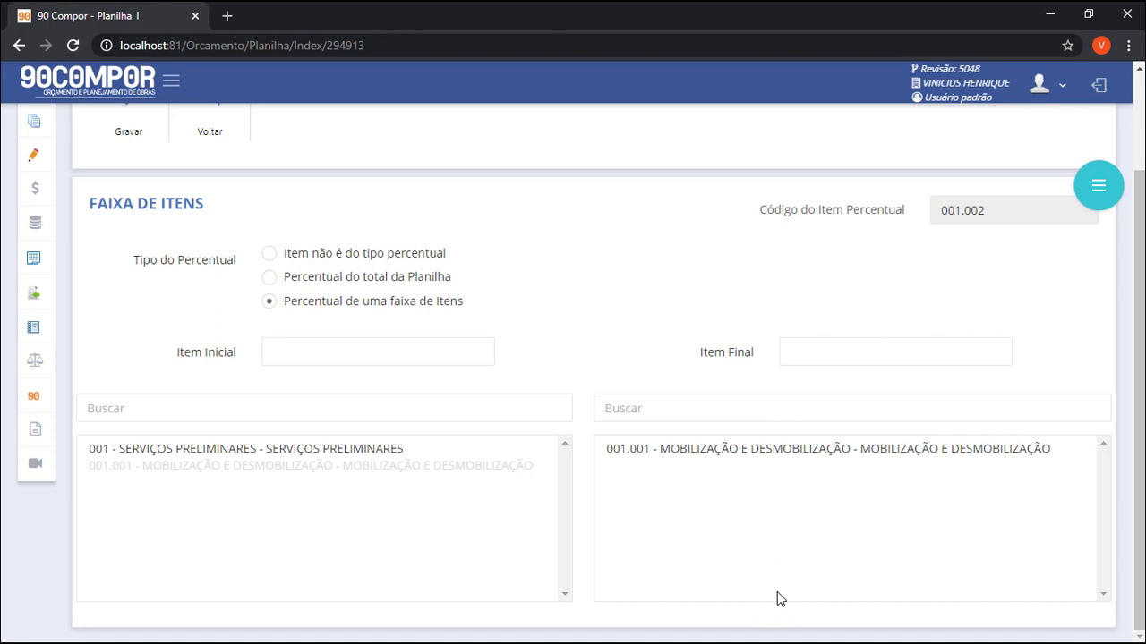
left_click(770, 451)
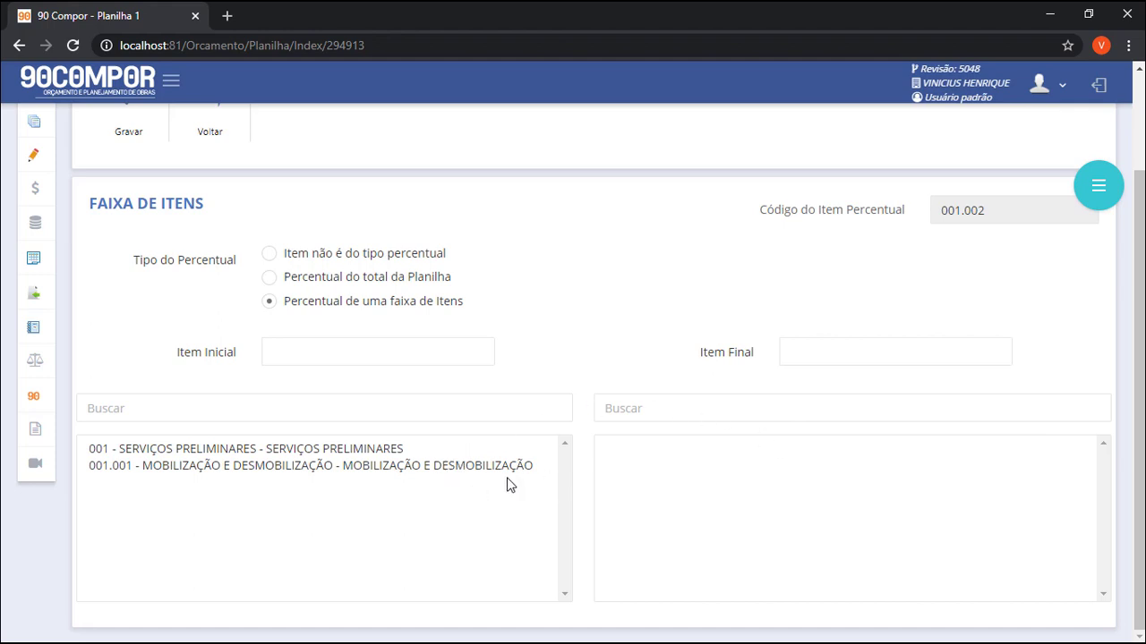
- Set the percentage type of item 001.002 to Percentual do total da Planilha, save it and return to the spreadsheet
left_click(399, 283)
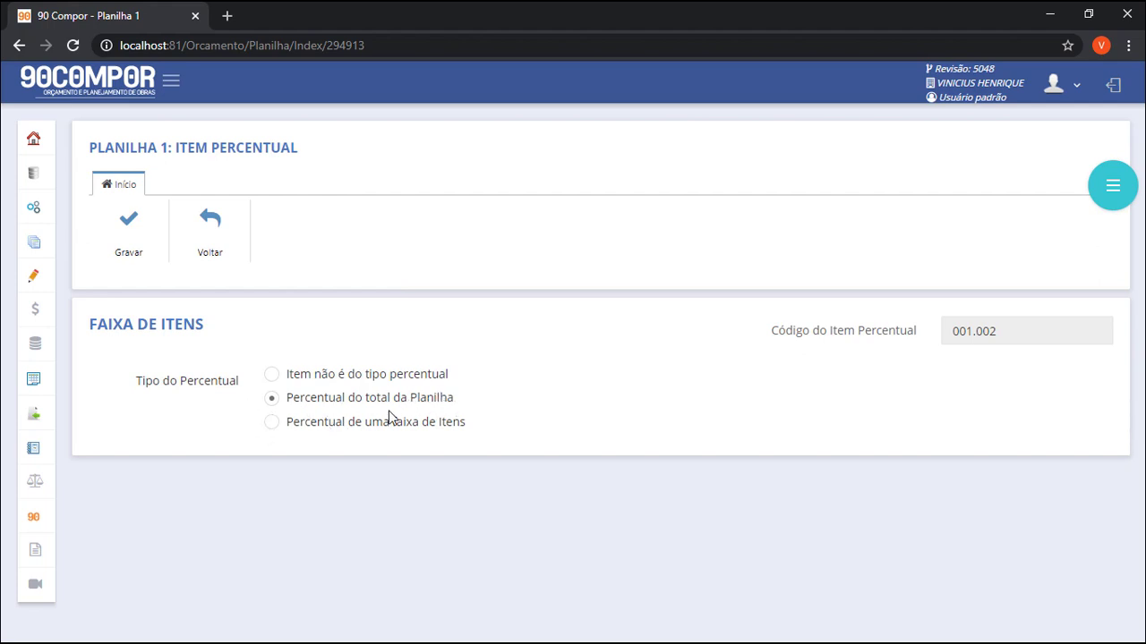
left_click(131, 241)
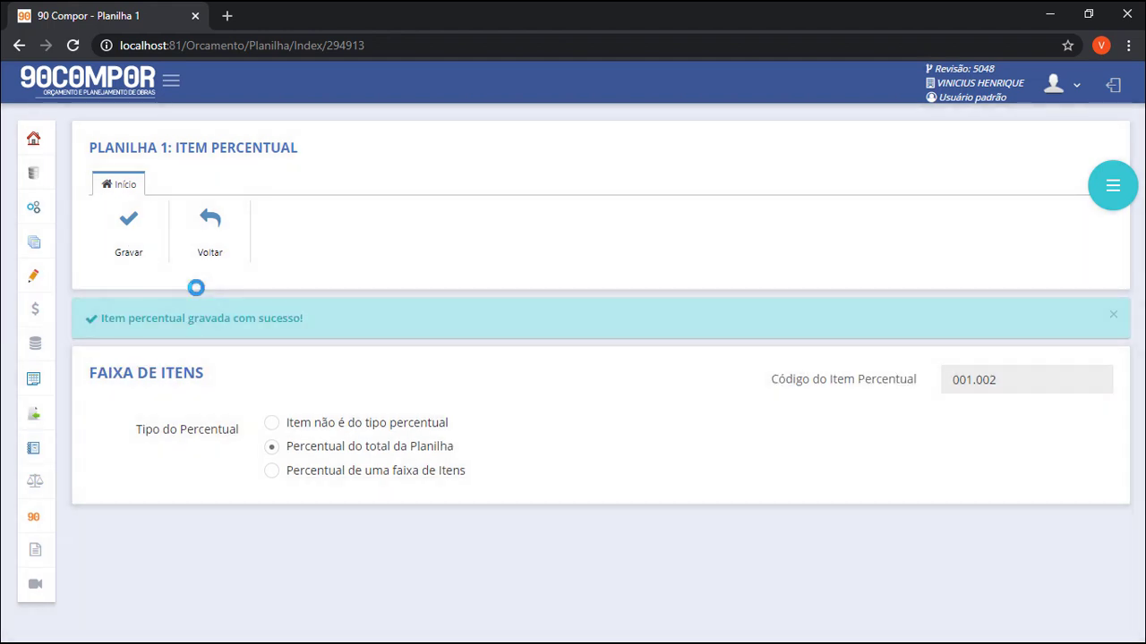
left_click(213, 242)
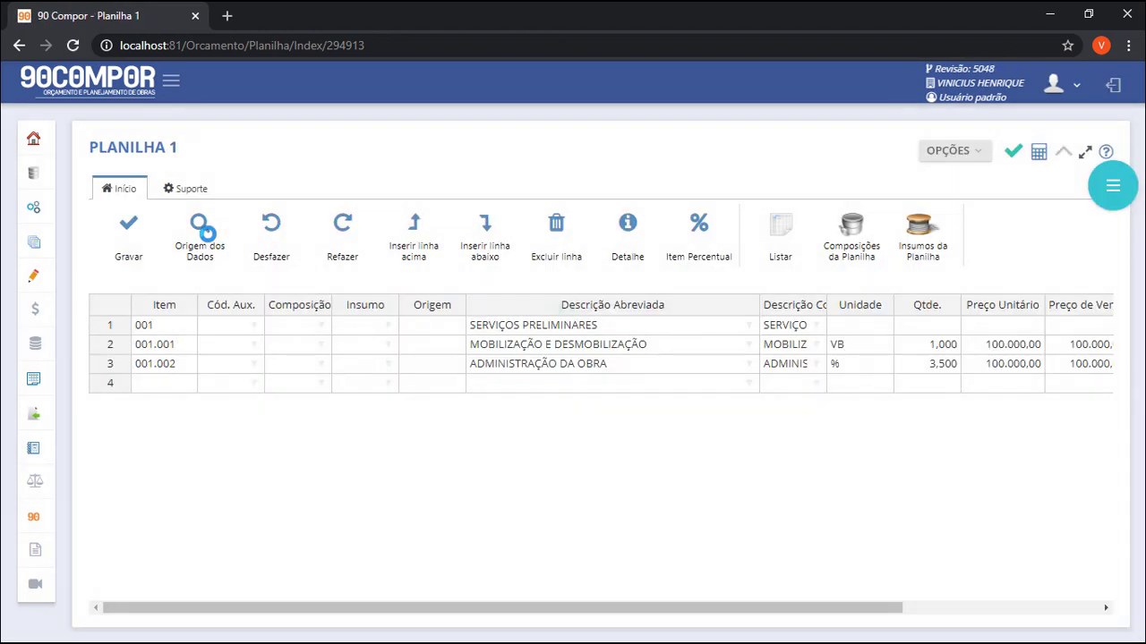
mouse_move(205, 234)
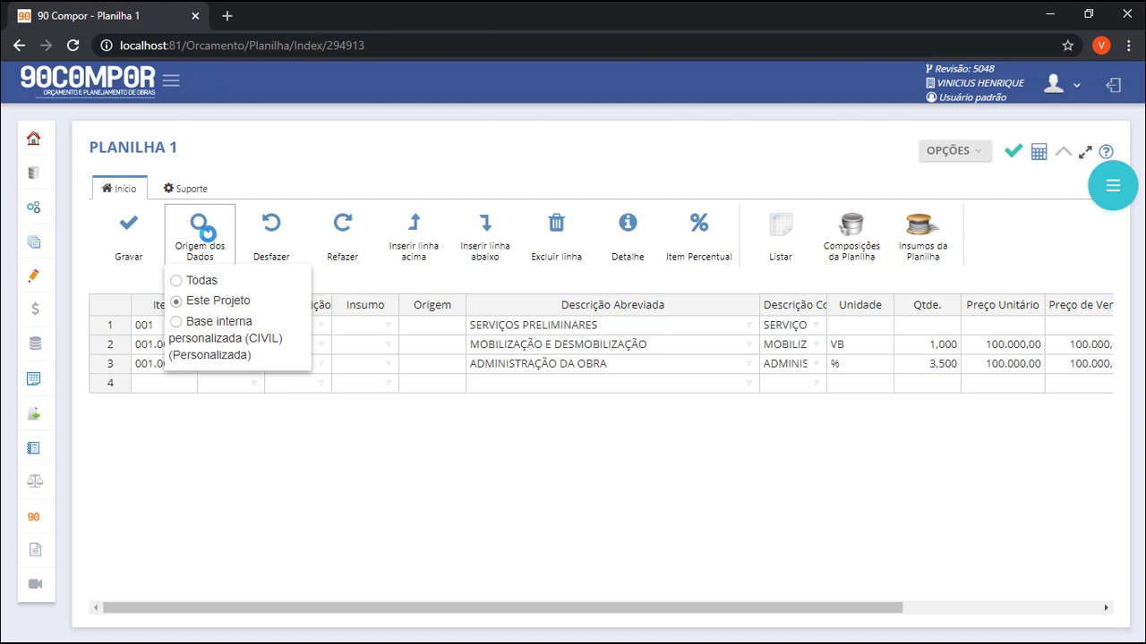
left_click(301, 475)
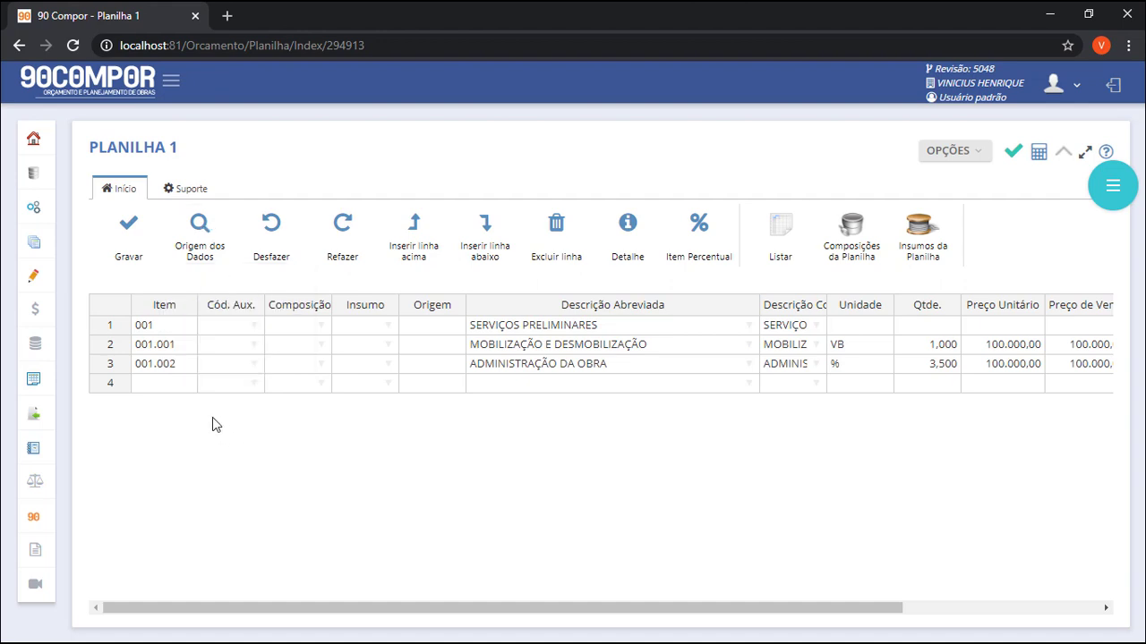
- Enter item 002 in the fourth row with the short description TERRAPLANAGEM
left_click(150, 388)
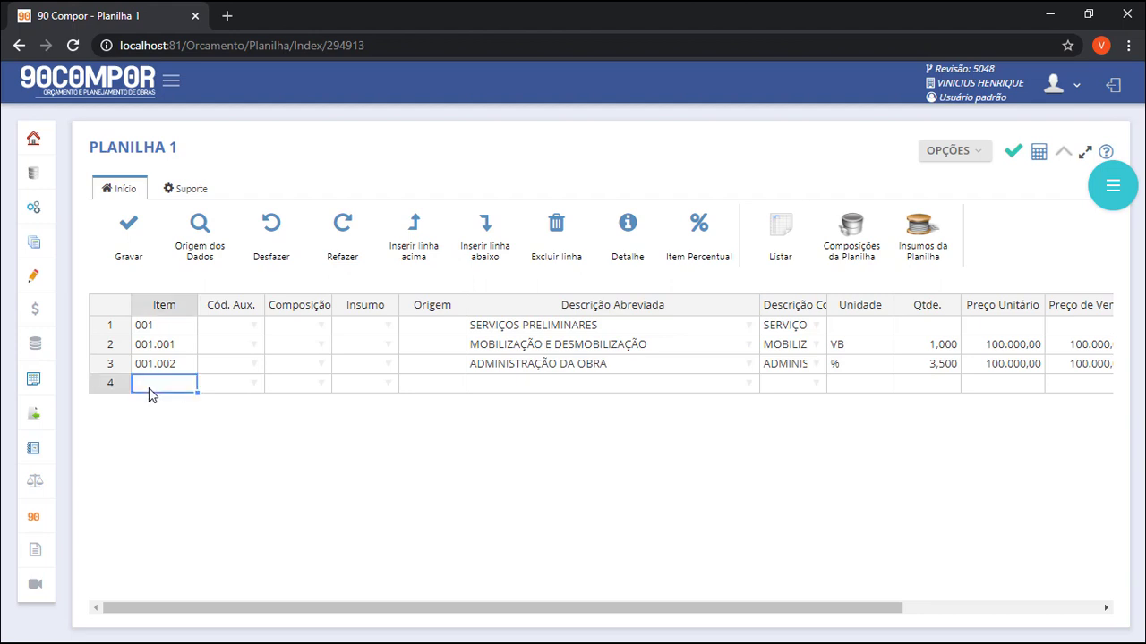
key("Tab")
key("Tab")
key("Tab")
key("Tab")
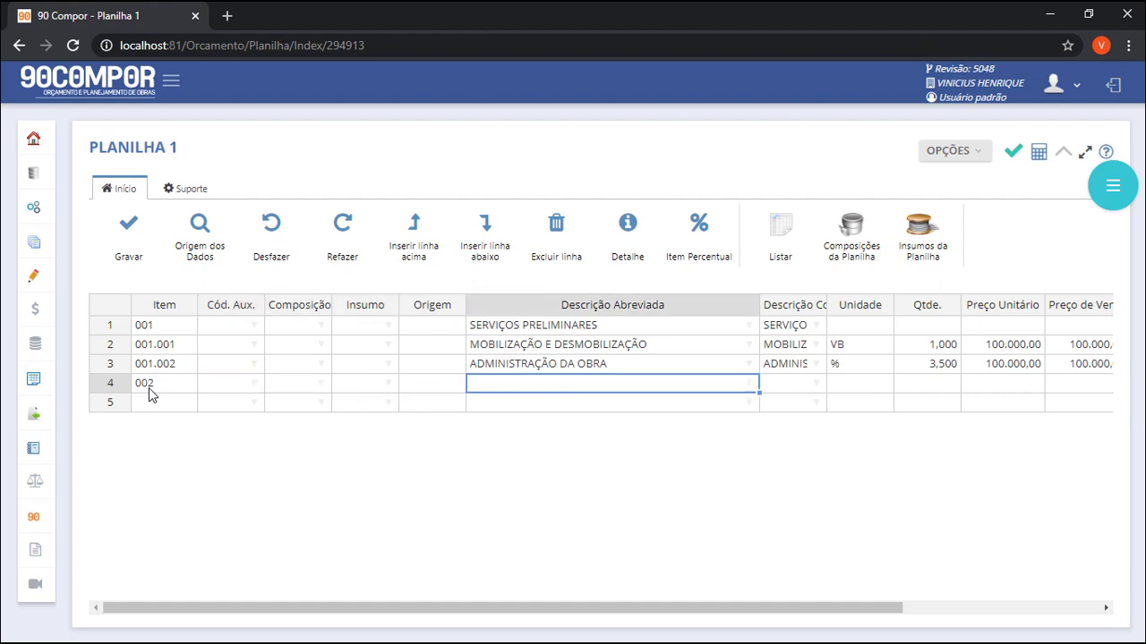
type("TERRAPLANAGEM")
key("Return")
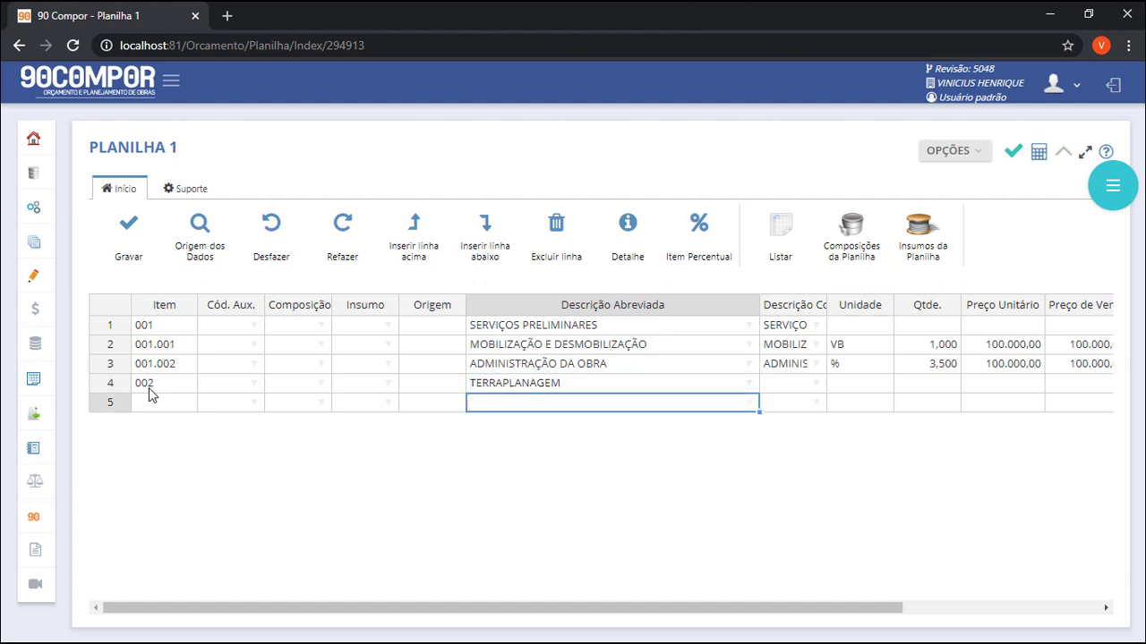
- Enter 002.001 as the item number in the fifth row and dismiss the e-mail notification
key("Left")
key("Left")
key("Left")
key("Left")
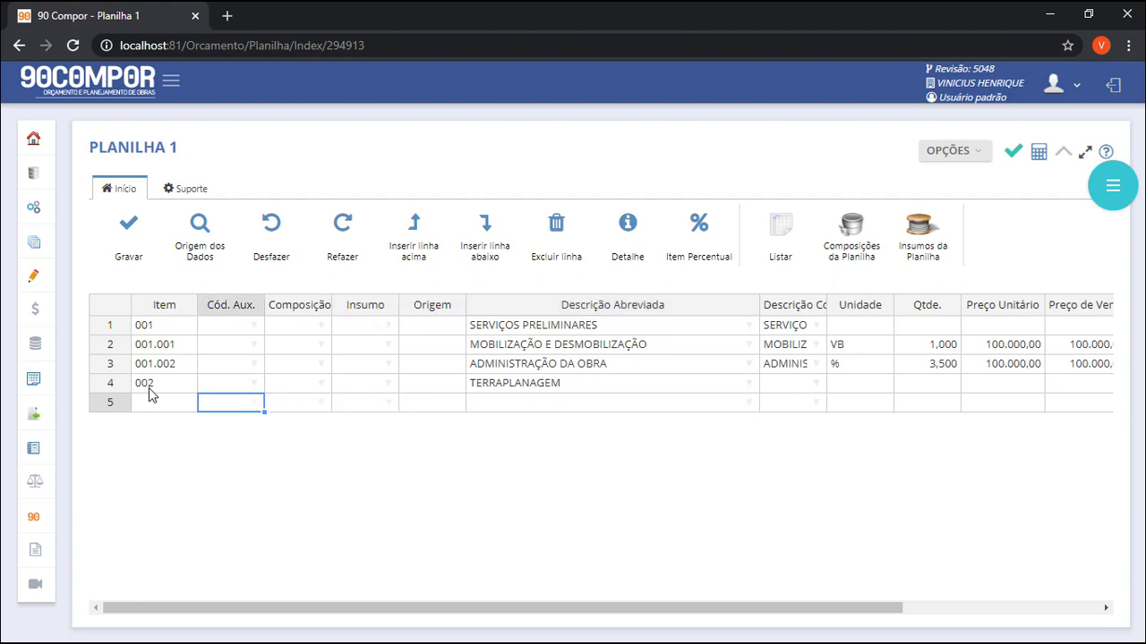
key("Left")
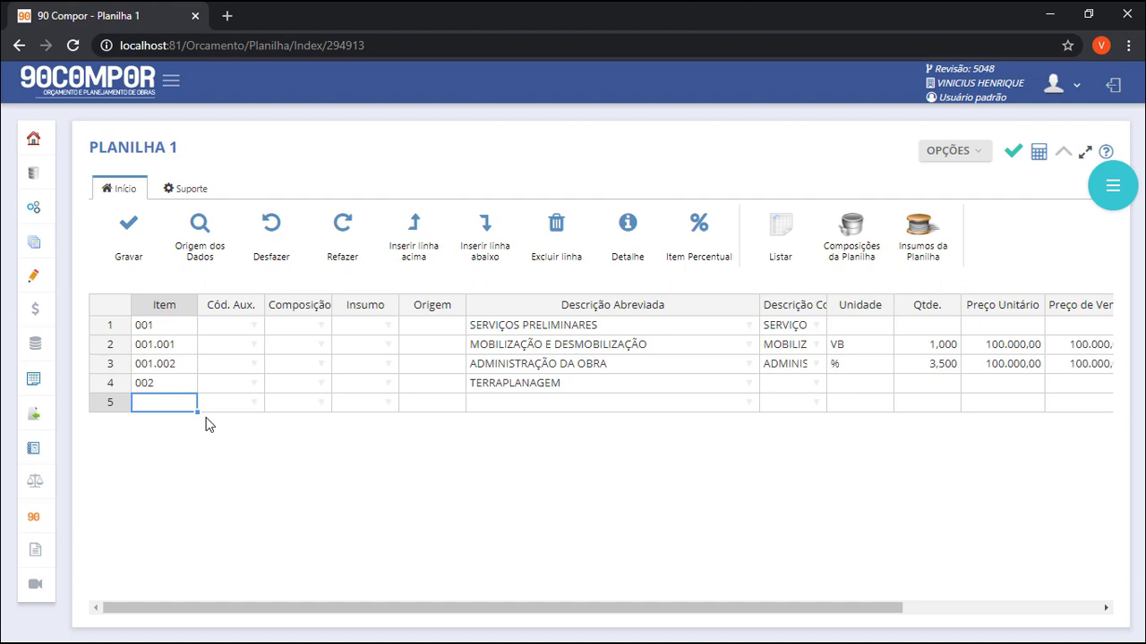
type("002.1")
key("Tab")
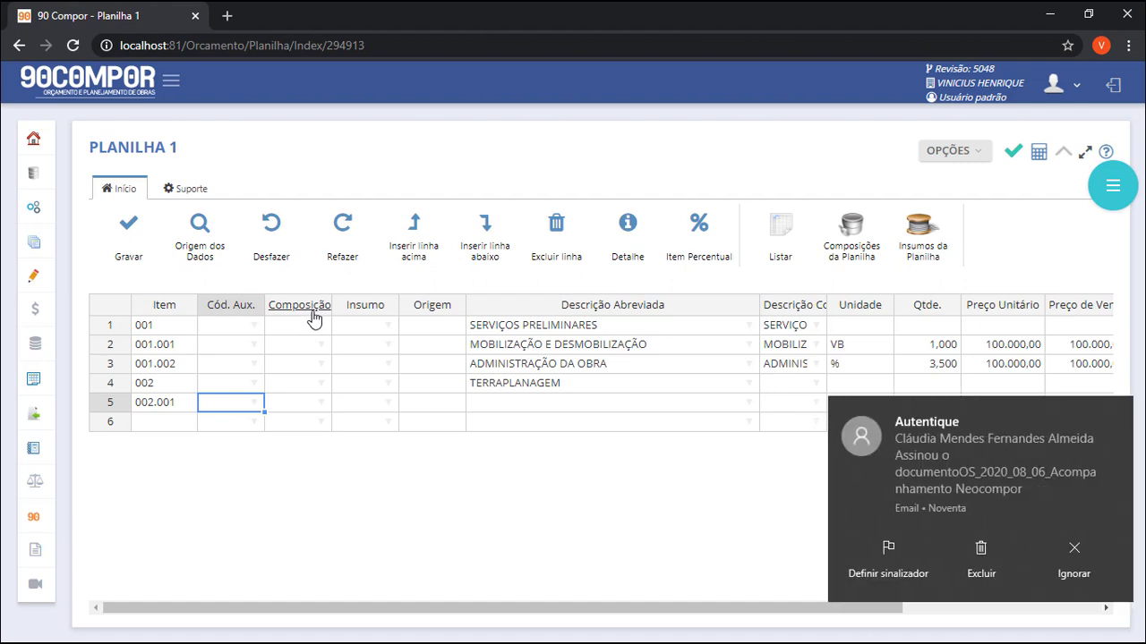
left_click(1074, 555)
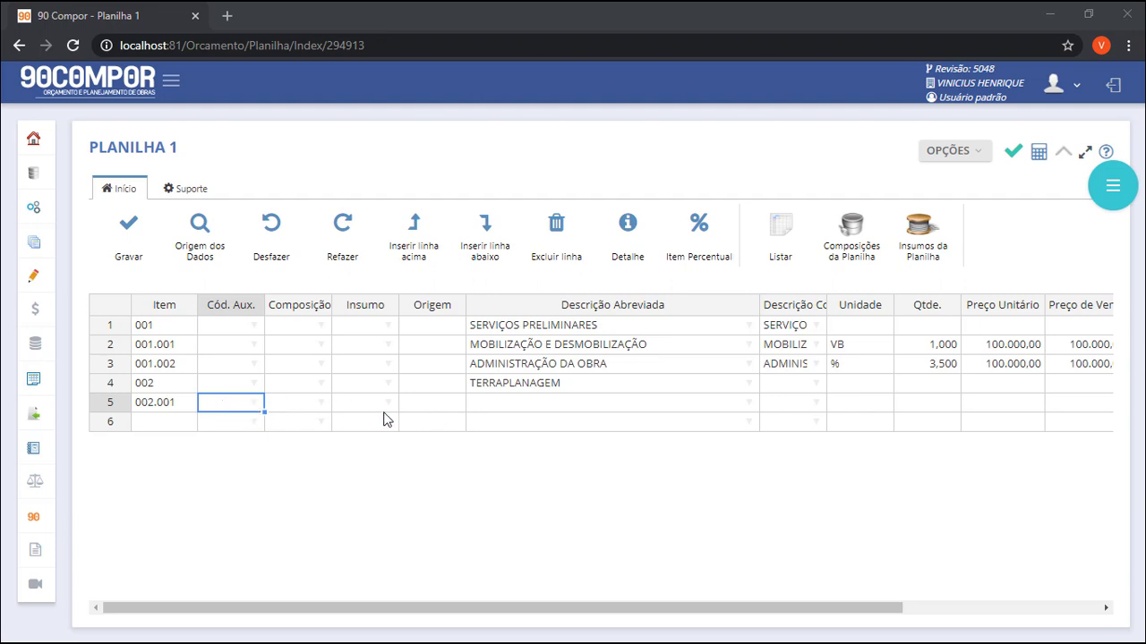
- Enter C in the short description of item 002.001 to list matching compositions and inputs
left_click(510, 408)
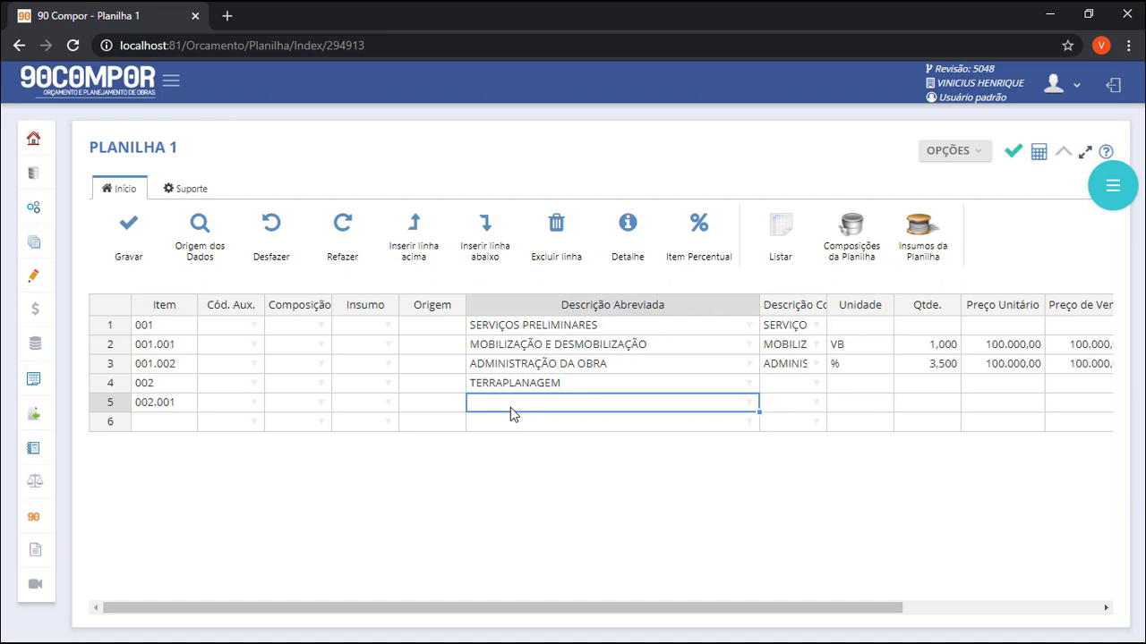
type("C")
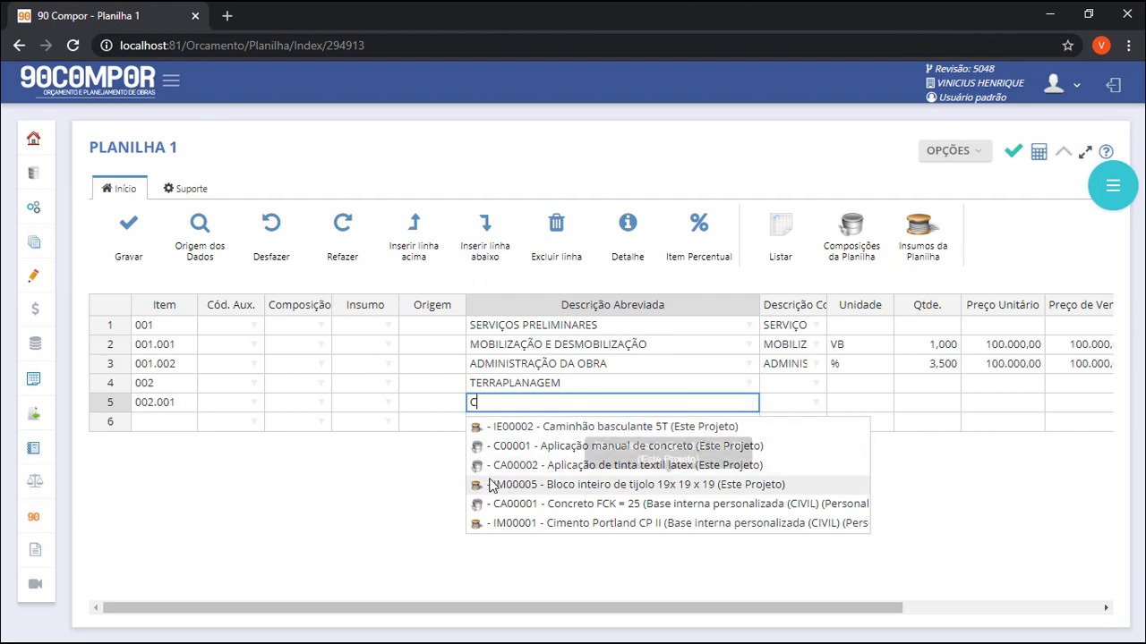
left_click(390, 402)
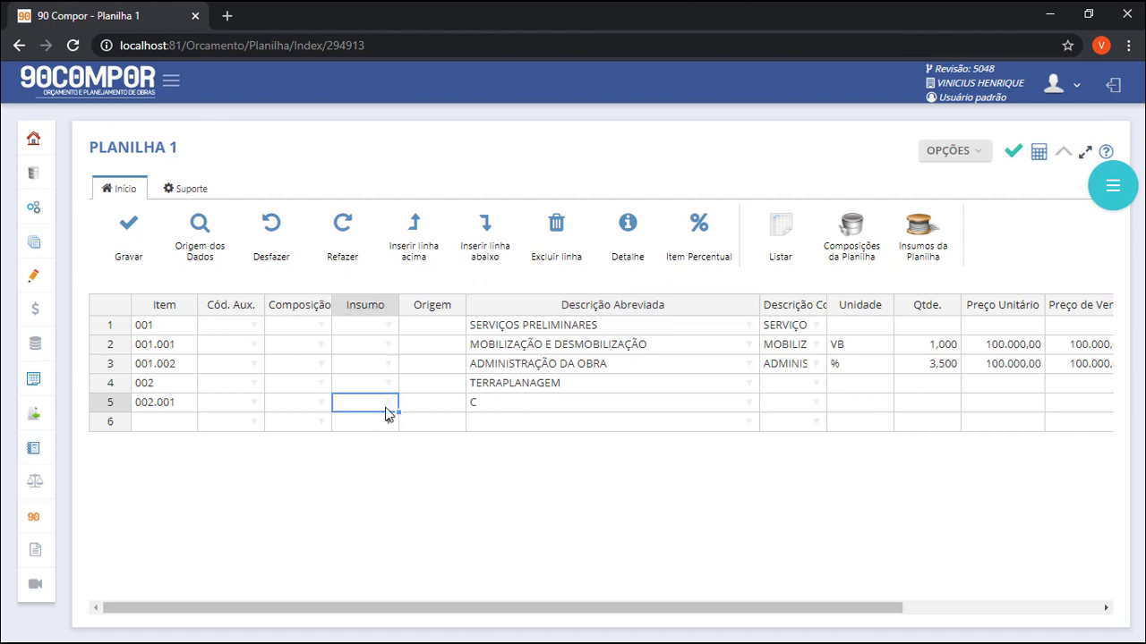
- List the inputs and the compositions available for item 002.001 without choosing any
double_click(385, 407)
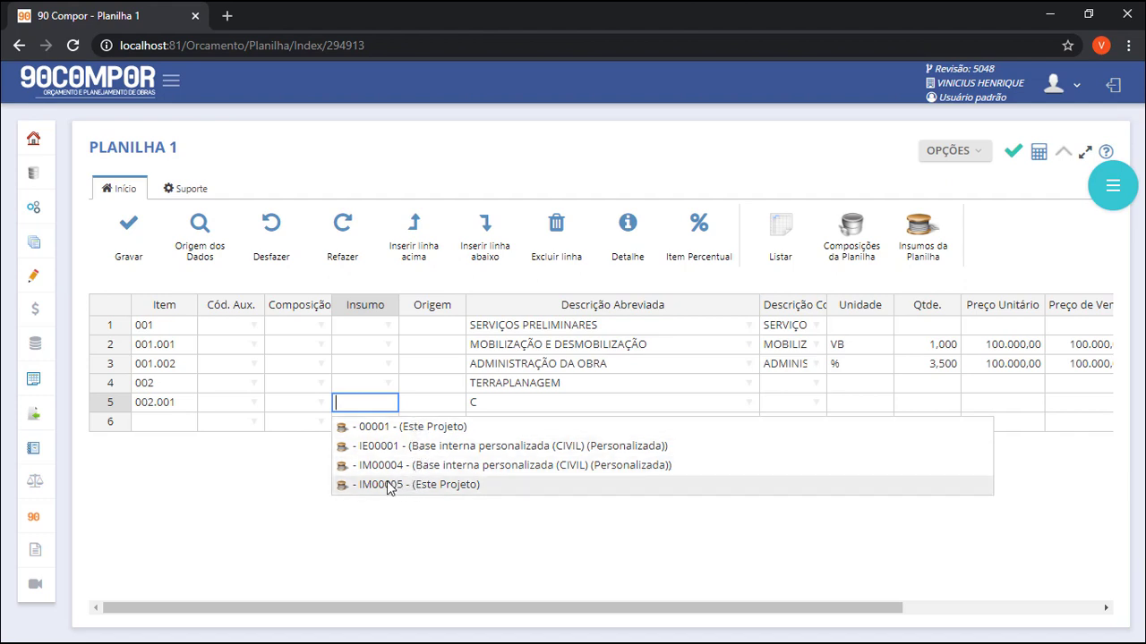
left_click(323, 406)
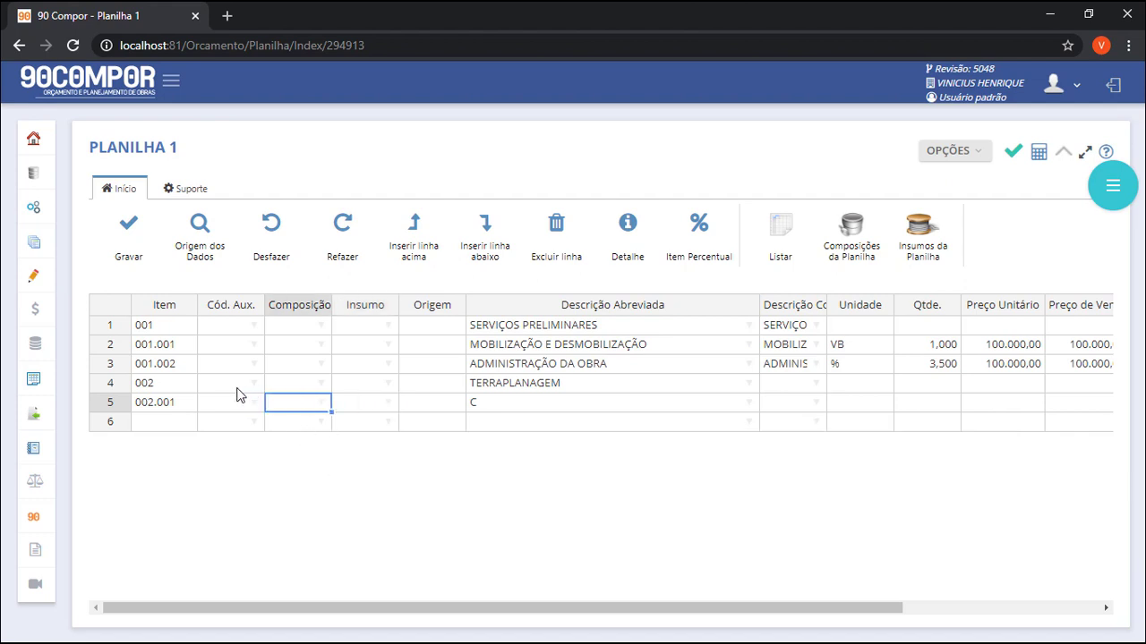
left_click(323, 406)
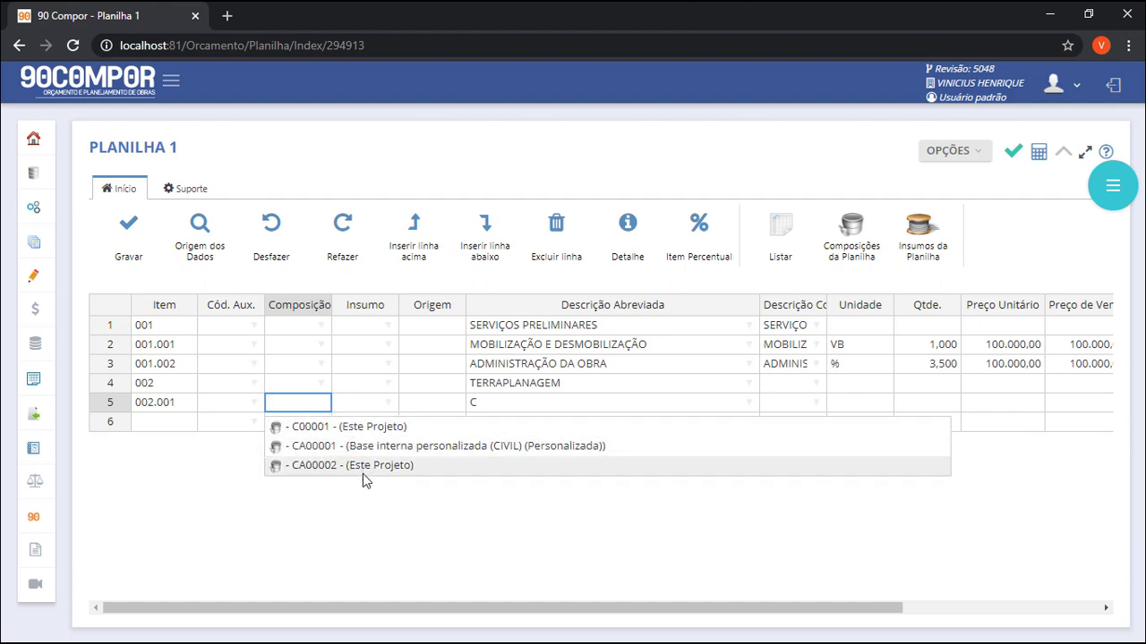
left_click(240, 454)
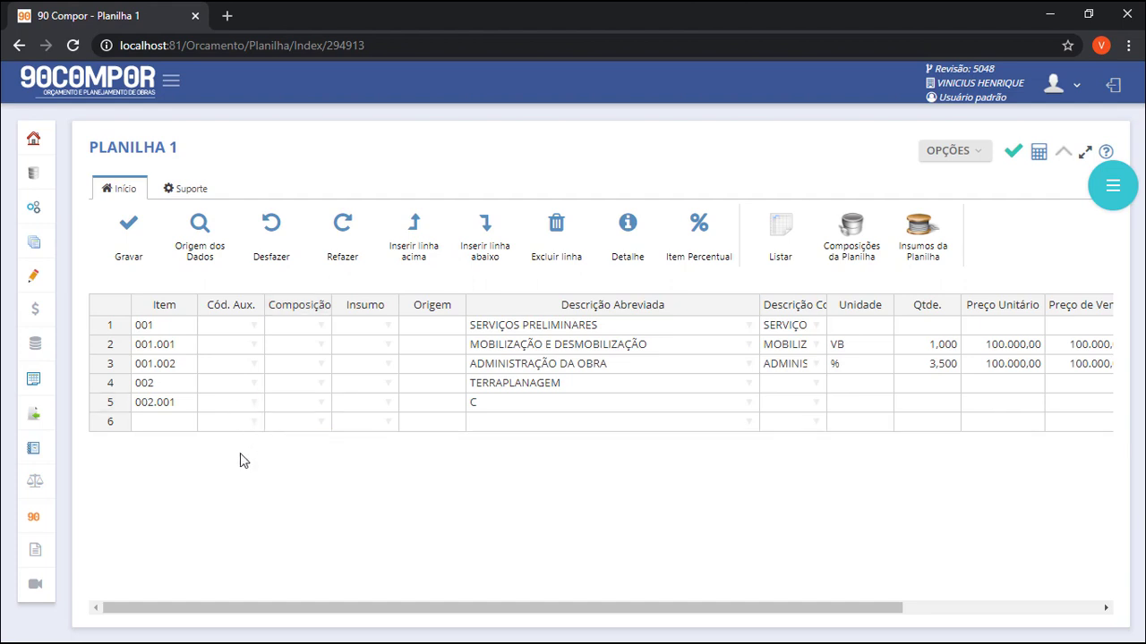
left_click(323, 402)
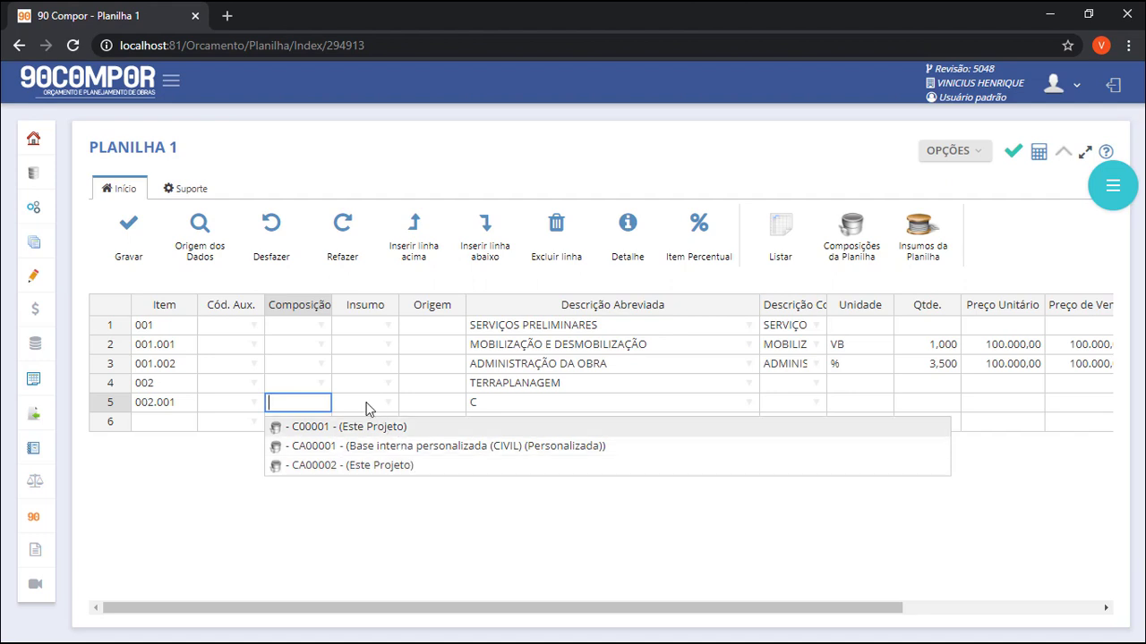
- Set the data origin to Todas and list the compositions available for item 002.001 again
left_click(210, 240)
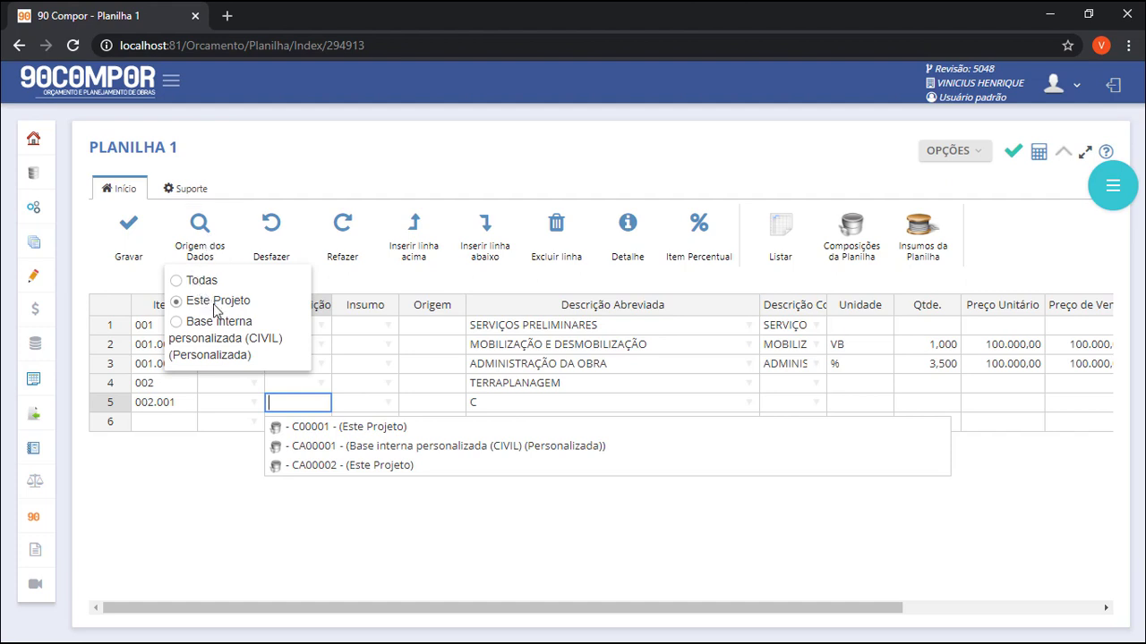
left_click(195, 250)
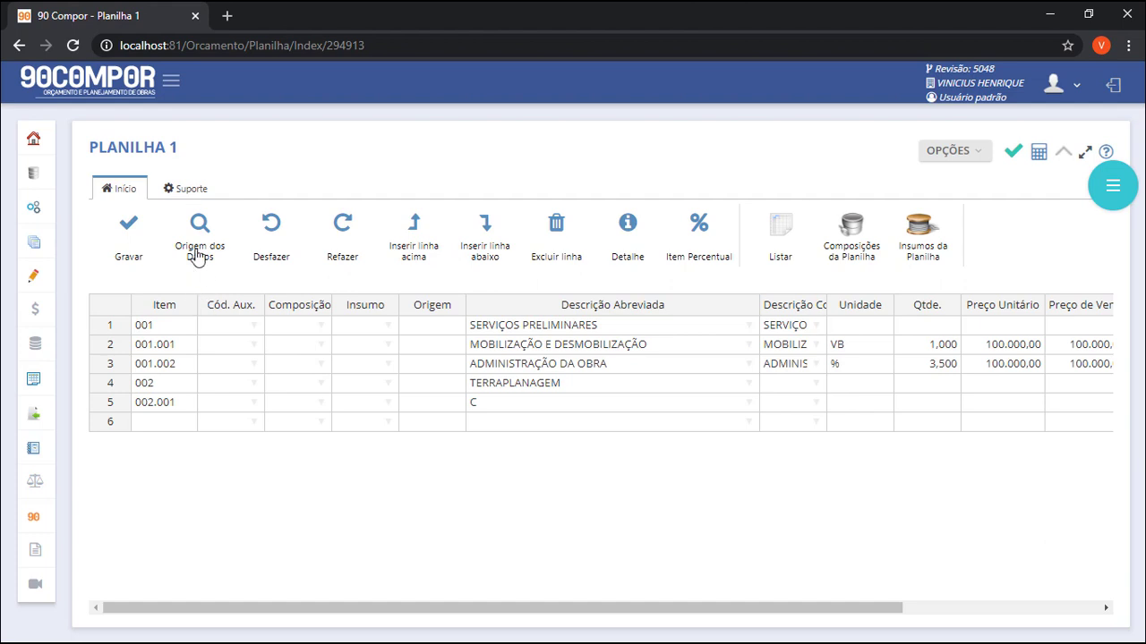
left_click(197, 255)
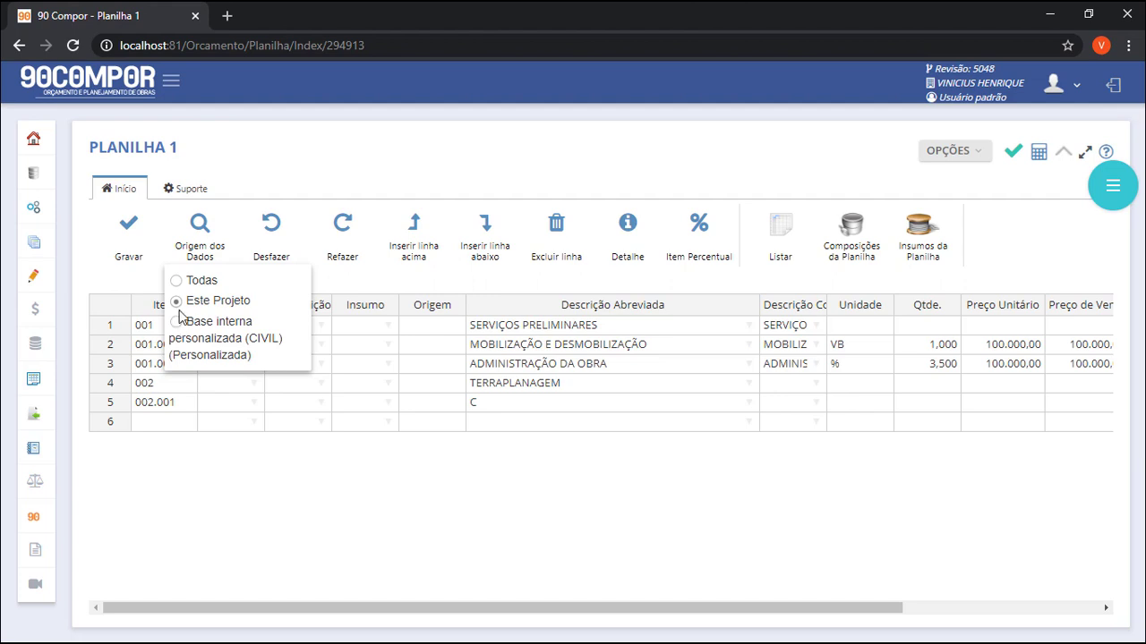
left_click(178, 283)
left_click(327, 400)
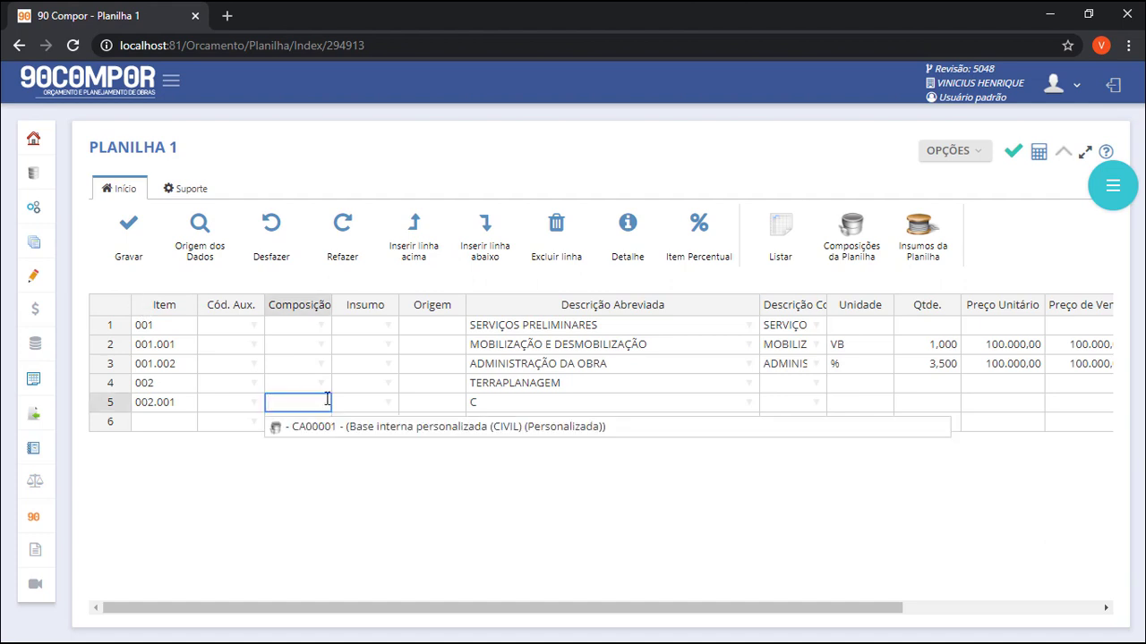
left_click(254, 402)
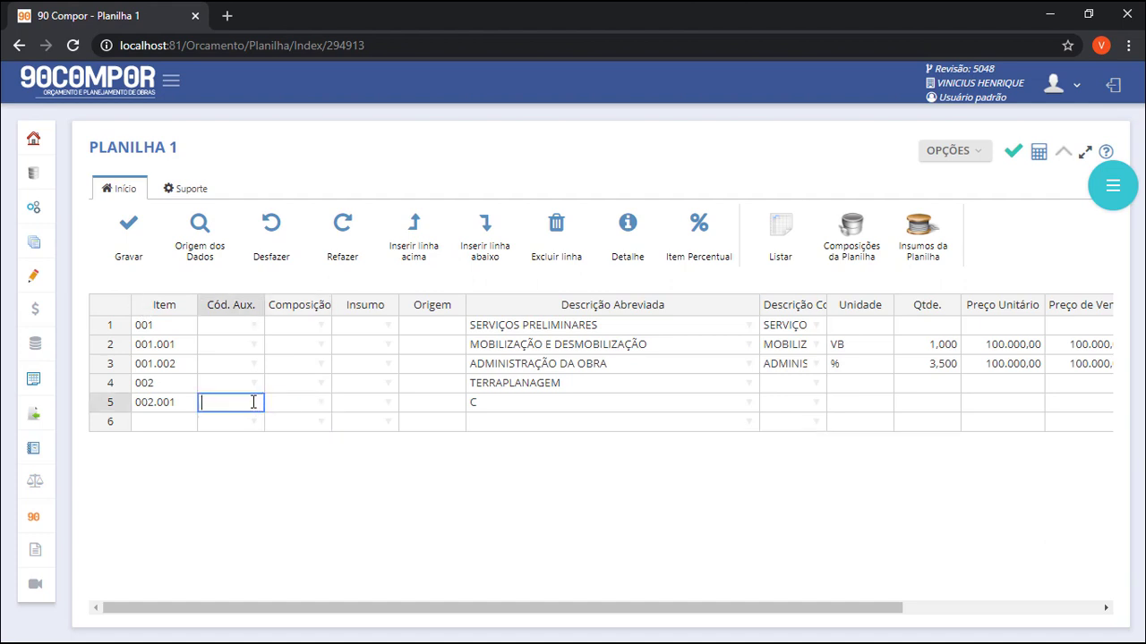
left_click(319, 405)
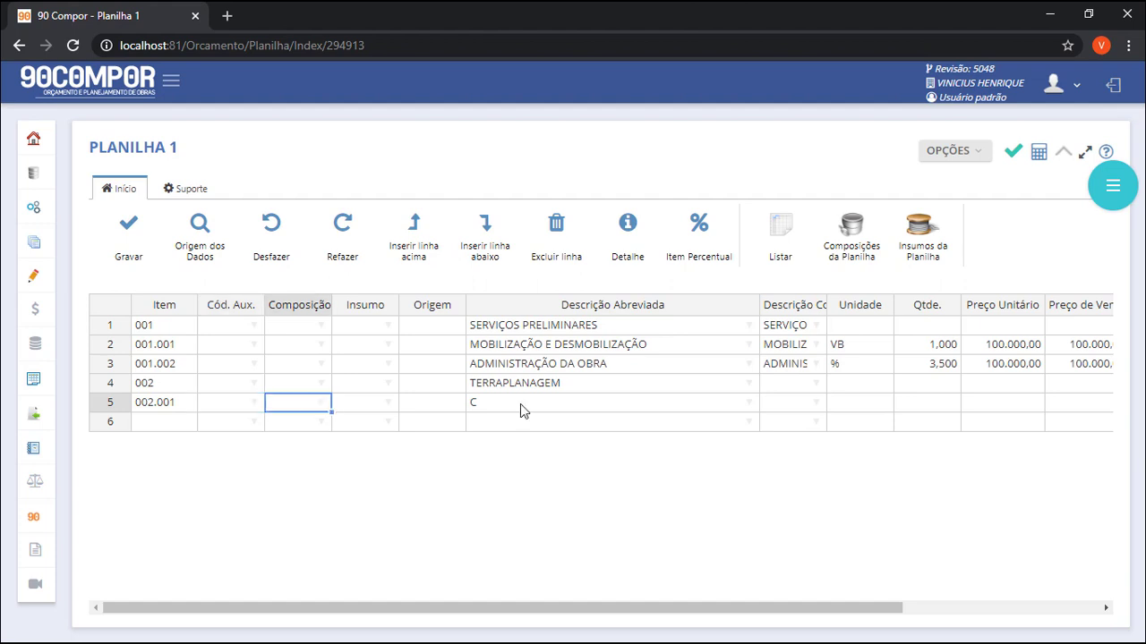
left_click(325, 404)
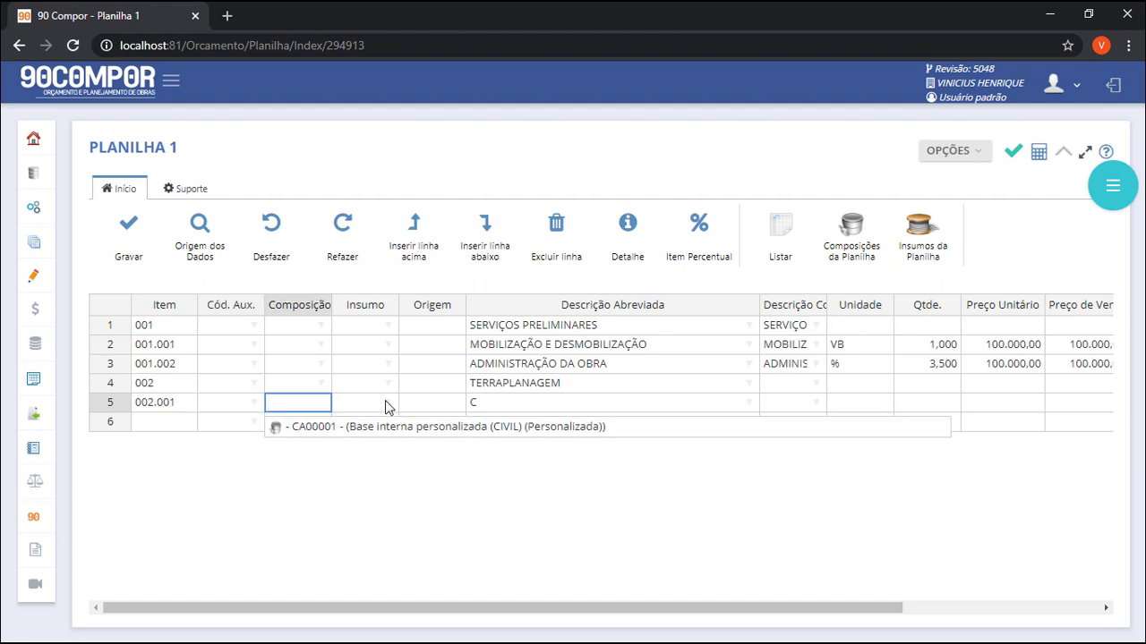
- Search for CONCRETO in the short description of item 002.001 and clear the entry
left_click(497, 405)
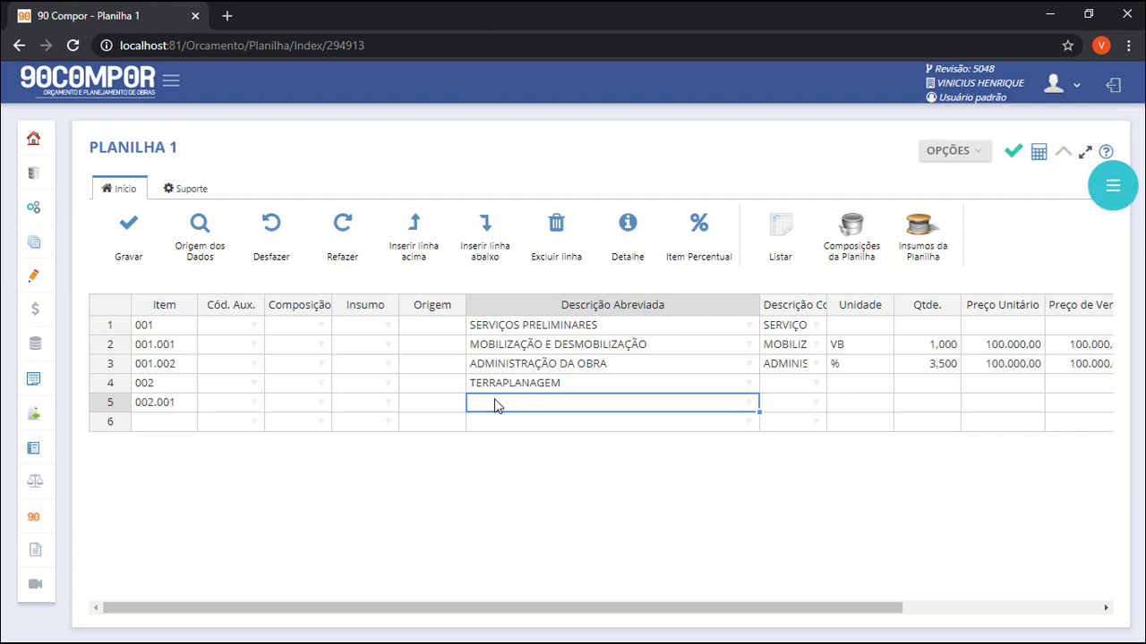
type("CO")
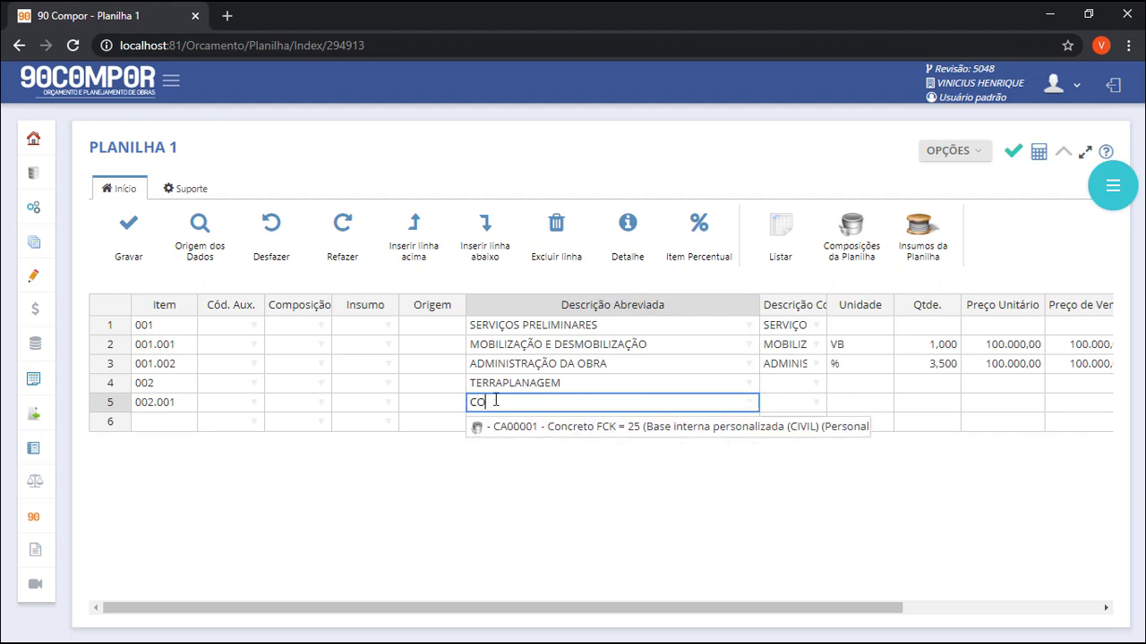
type("NCRETO")
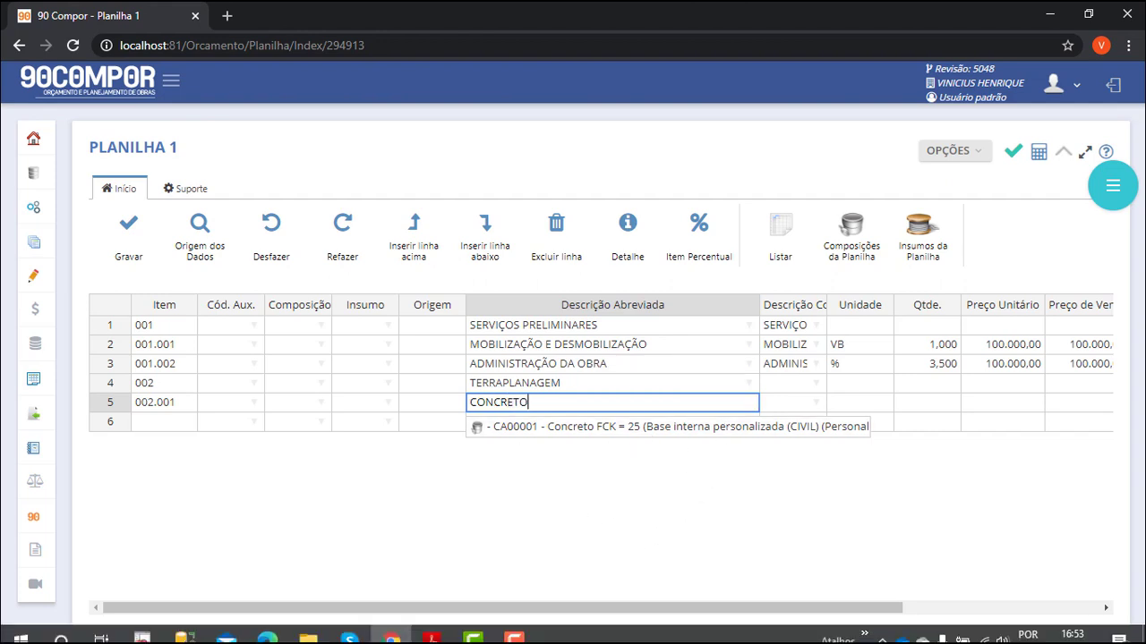
left_click_drag(542, 403, 407, 411)
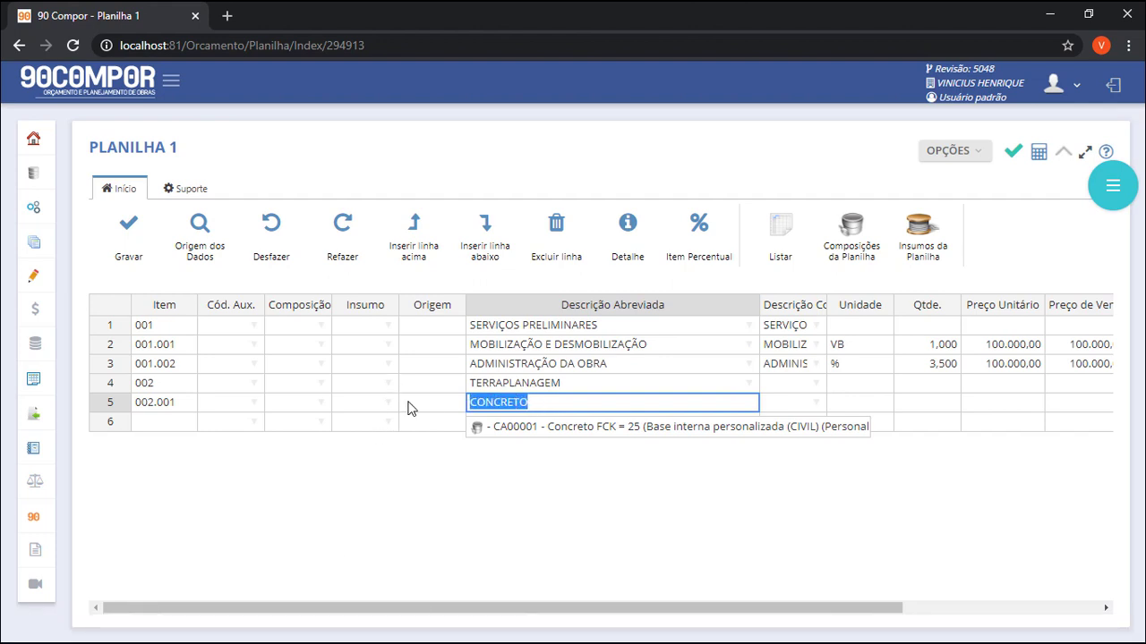
key("BackSpace")
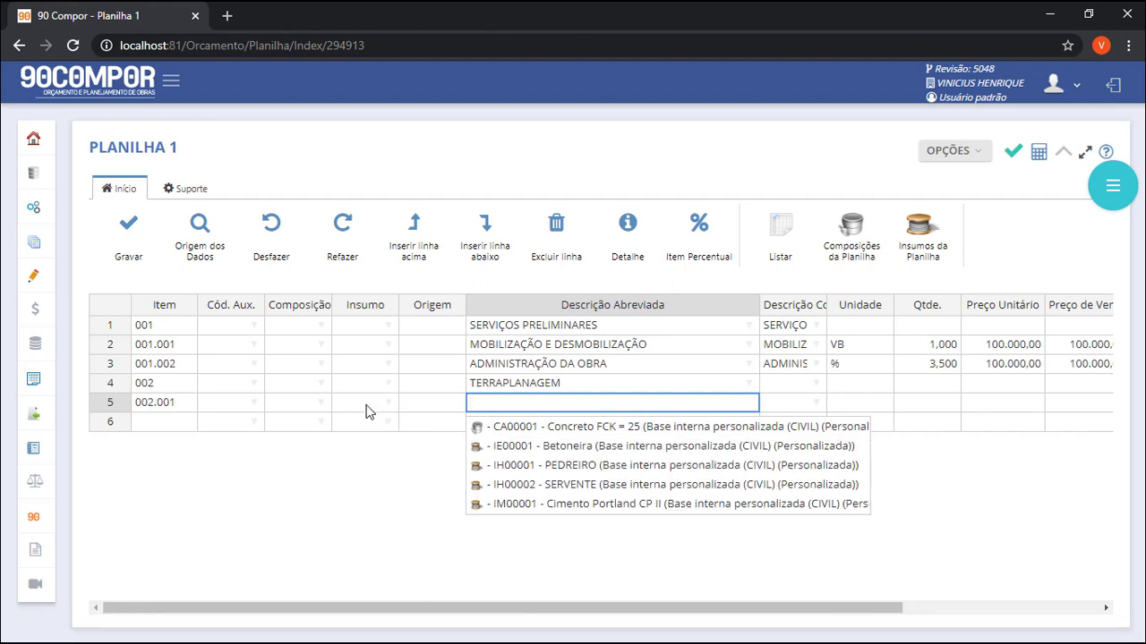
- Open the composition lookup for item 002.001 and filter it by all bases (Todas)
left_click(288, 404)
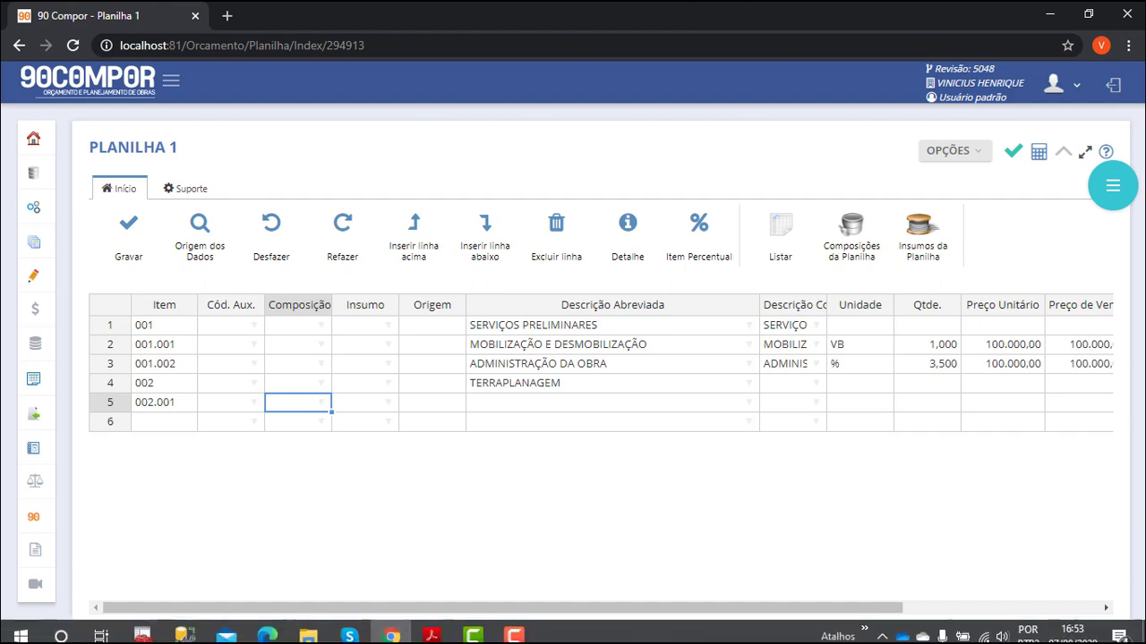
mouse_move(391, 630)
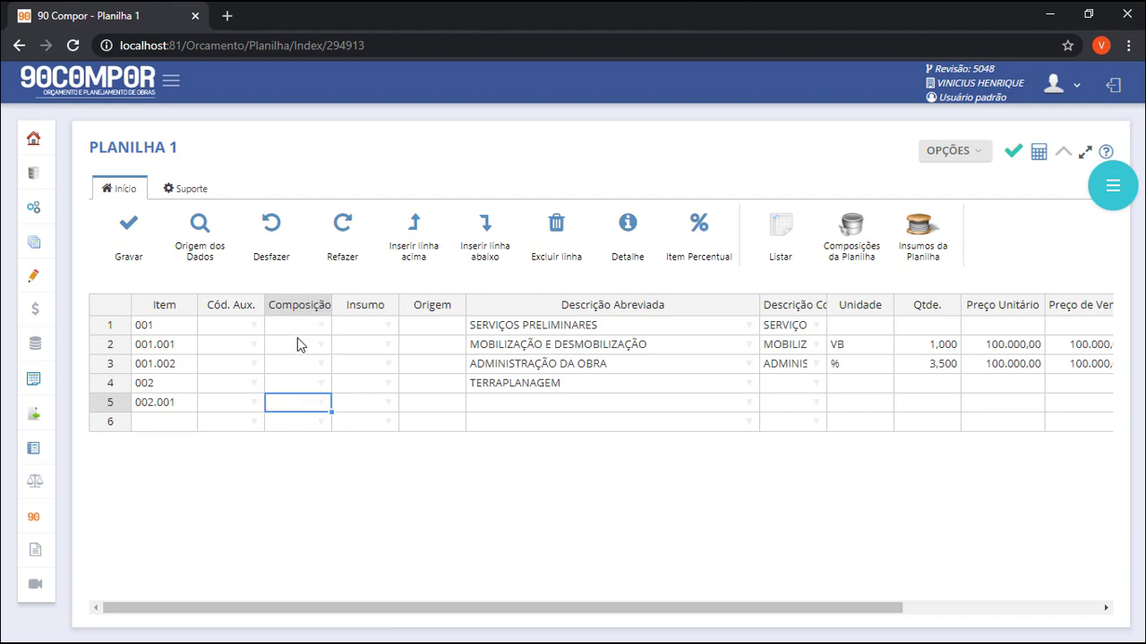
double_click(286, 399)
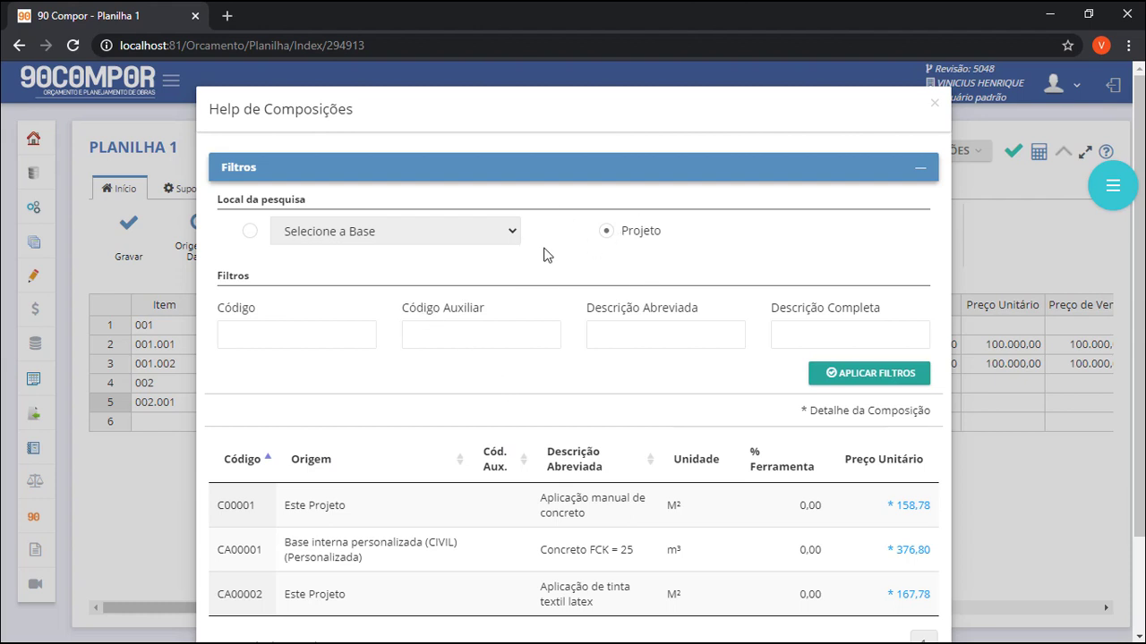
left_click(251, 232)
left_click(382, 232)
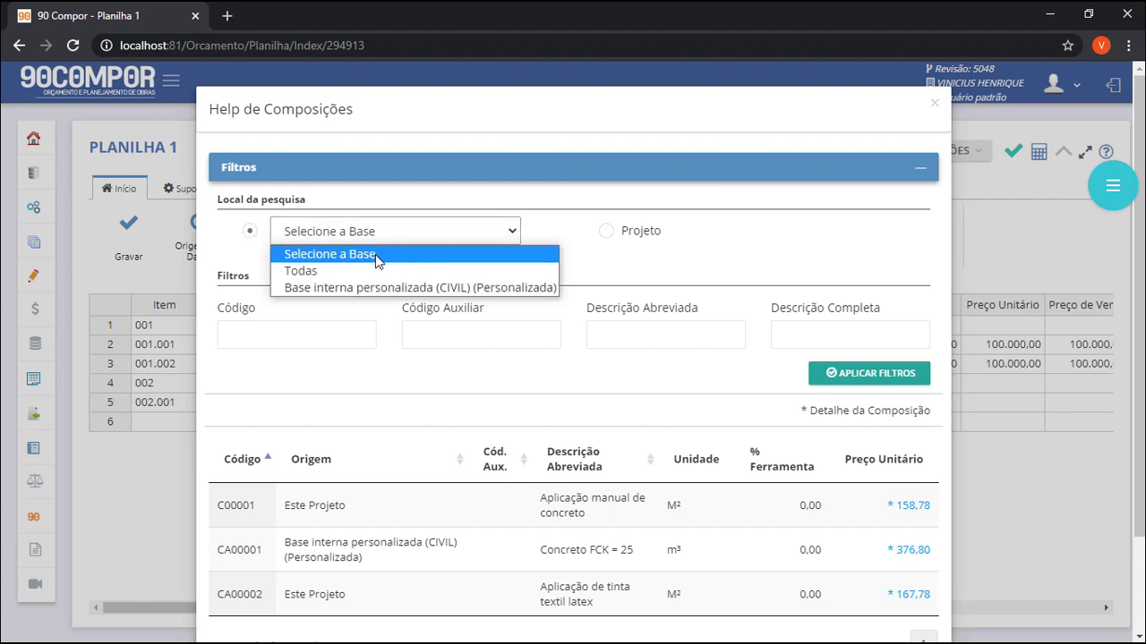
left_click(373, 270)
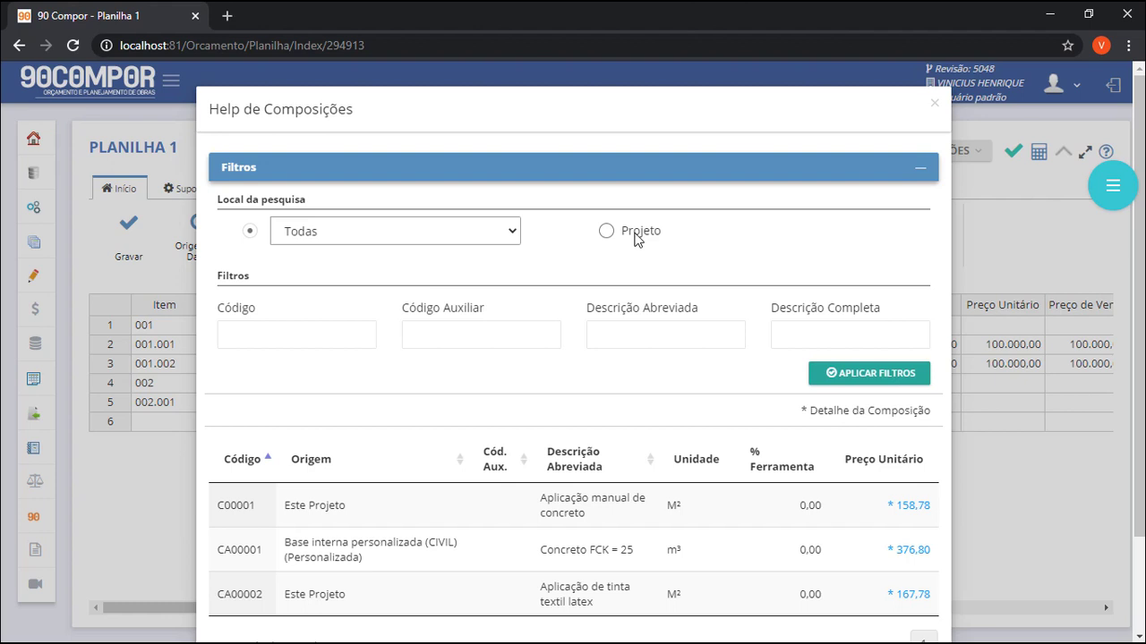
left_click(822, 379)
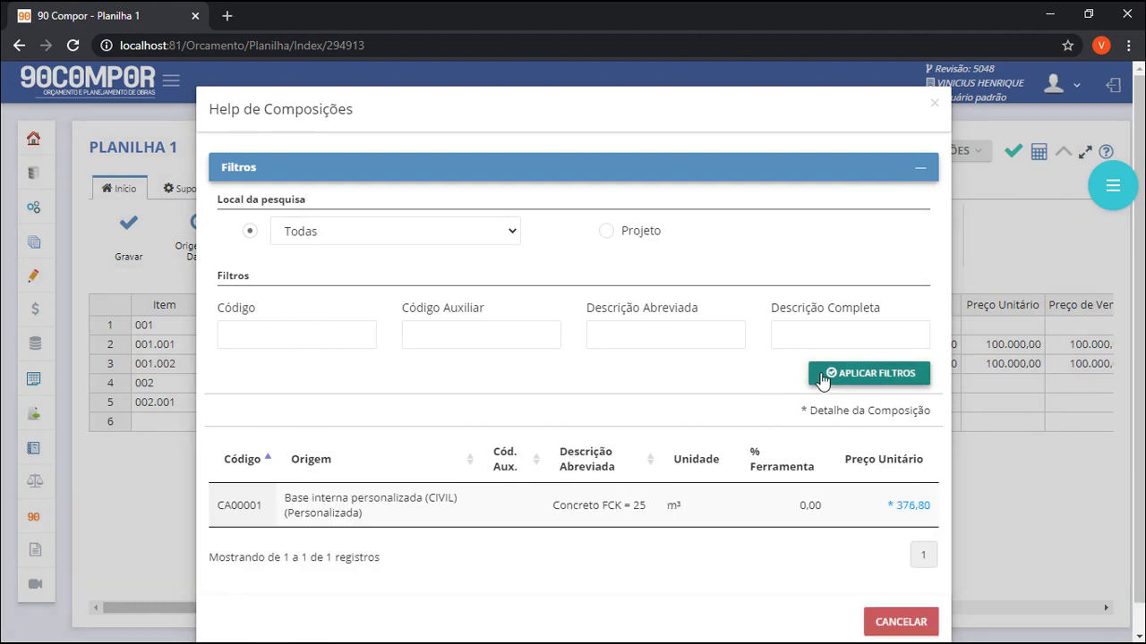
- Switch the composition lookup's search location back to Projeto and apply the filter
left_click(515, 232)
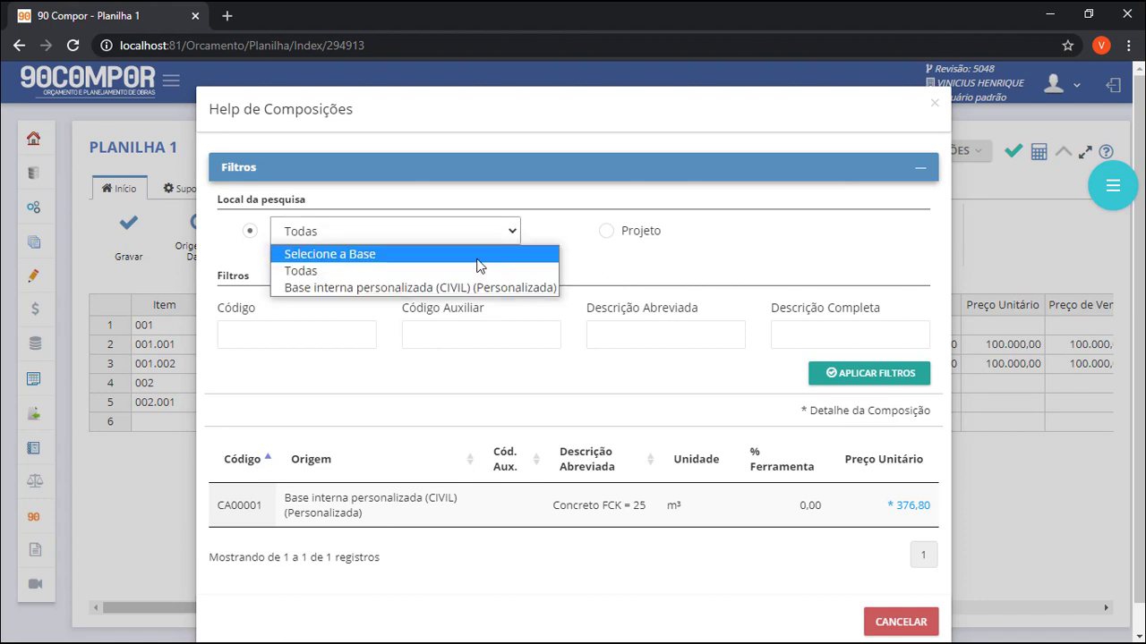
left_click(606, 232)
left_click(606, 233)
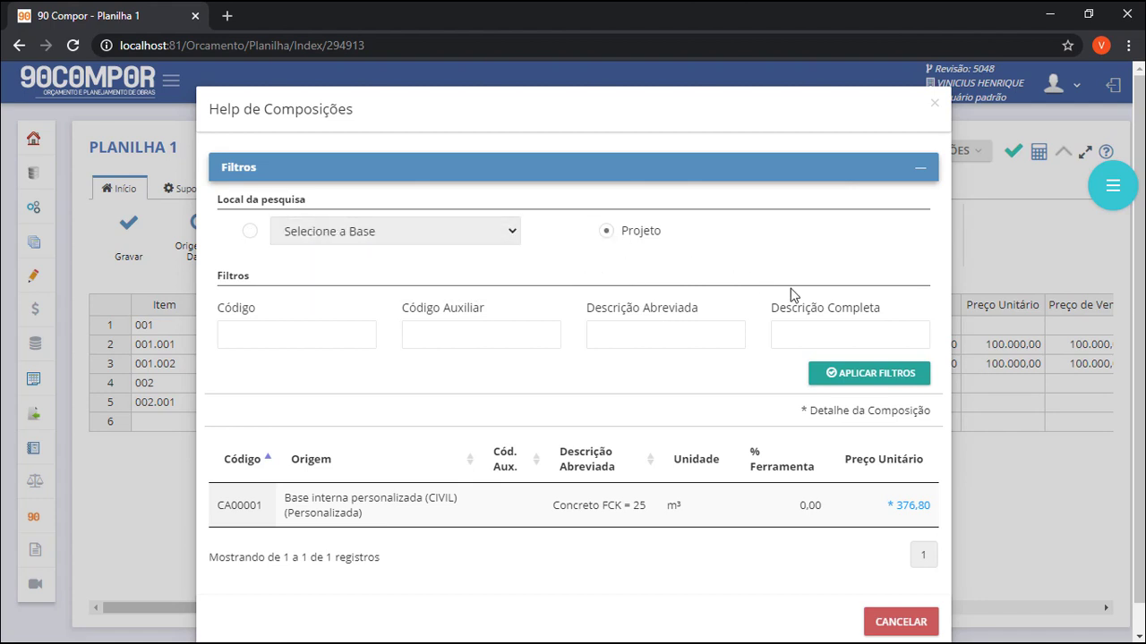
left_click(850, 370)
scroll(671, 427, "down", 2)
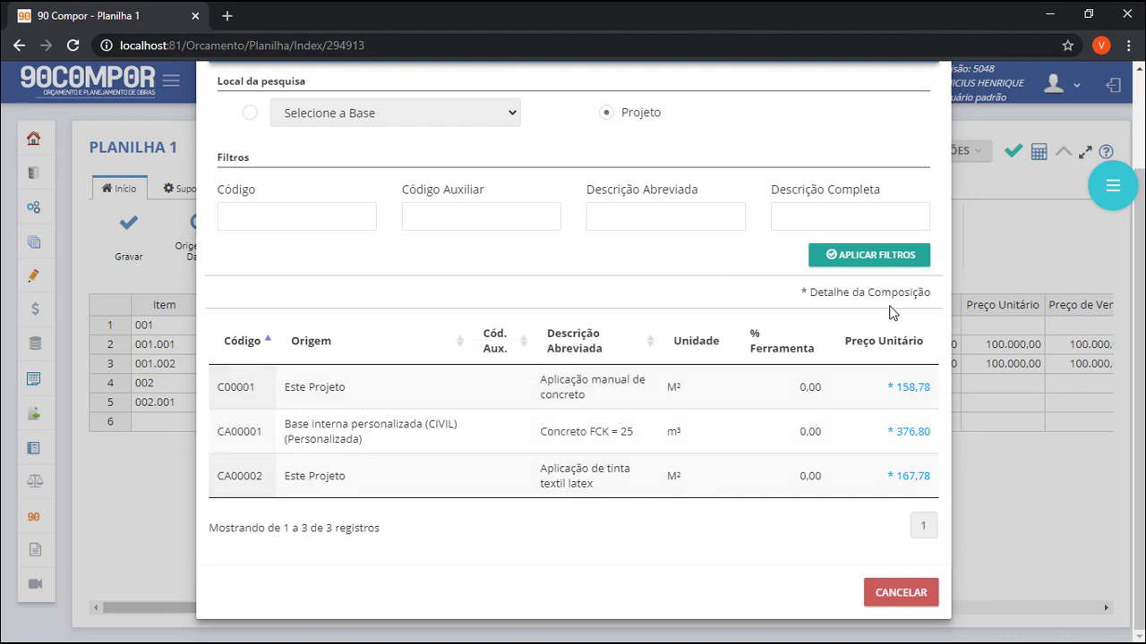
- Review the inputs of composition CA00001, Concreto FCK = 25, and assign that composition to item 002.001
left_click(908, 433)
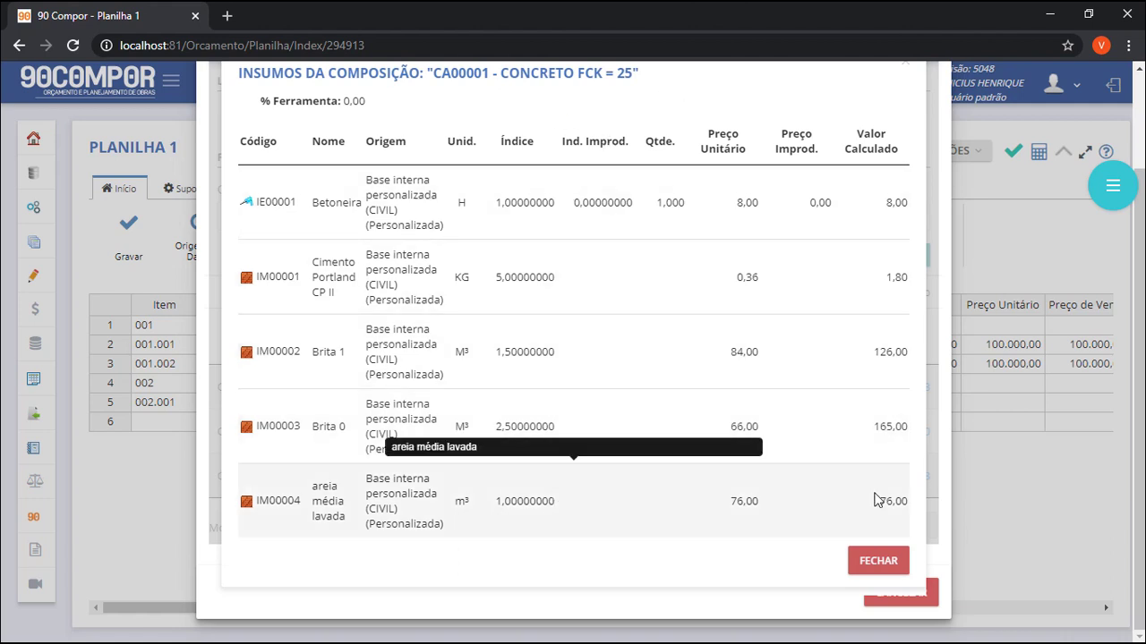
left_click(879, 566)
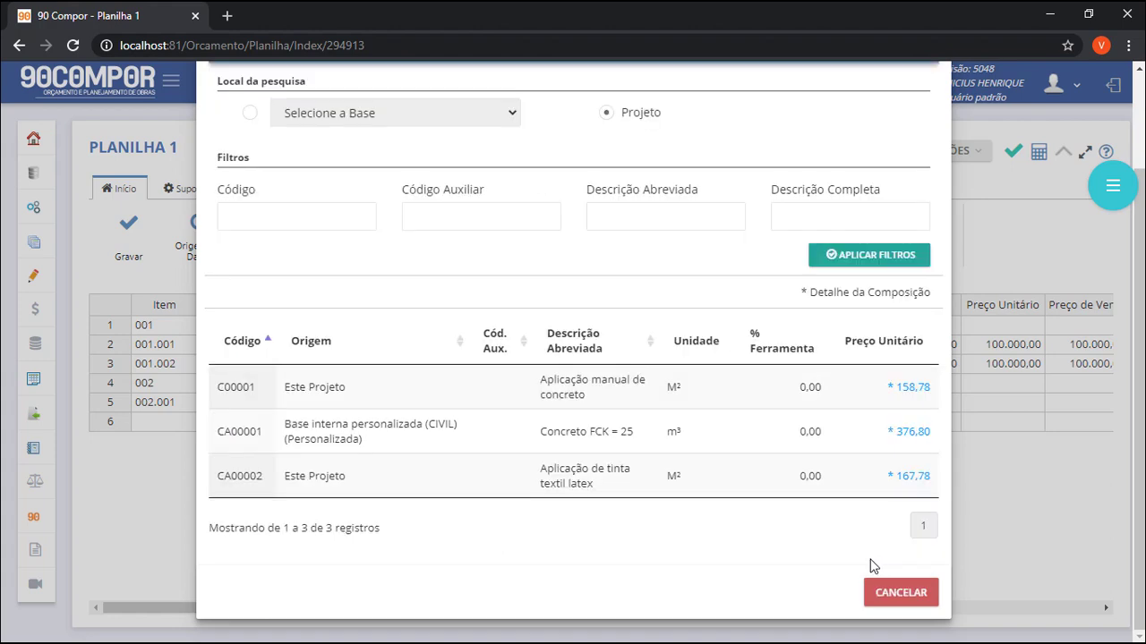
left_click(697, 432)
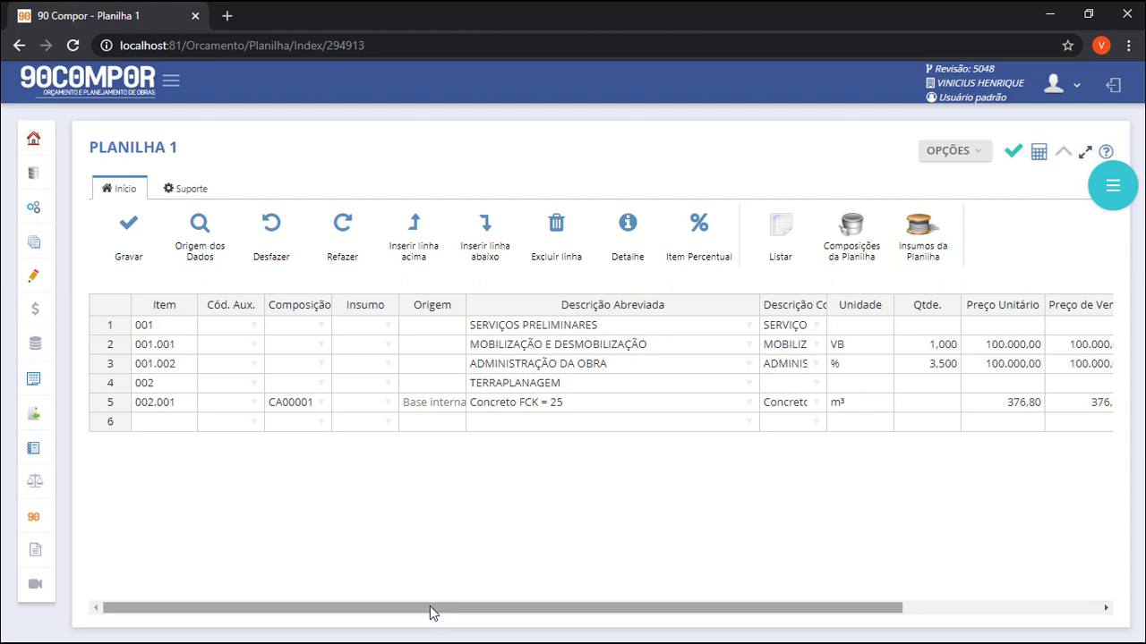
- Set the quantity of the Concreto FCK = 25 item to 1000 and save the spreadsheet
left_click_drag(430, 614, 678, 581)
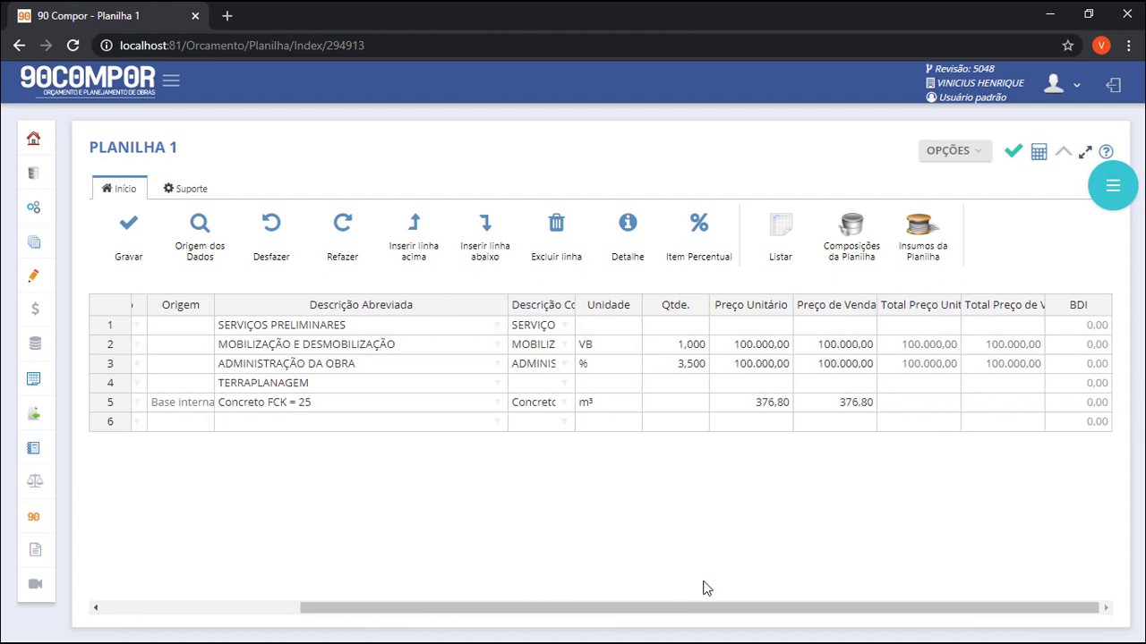
left_click(665, 402)
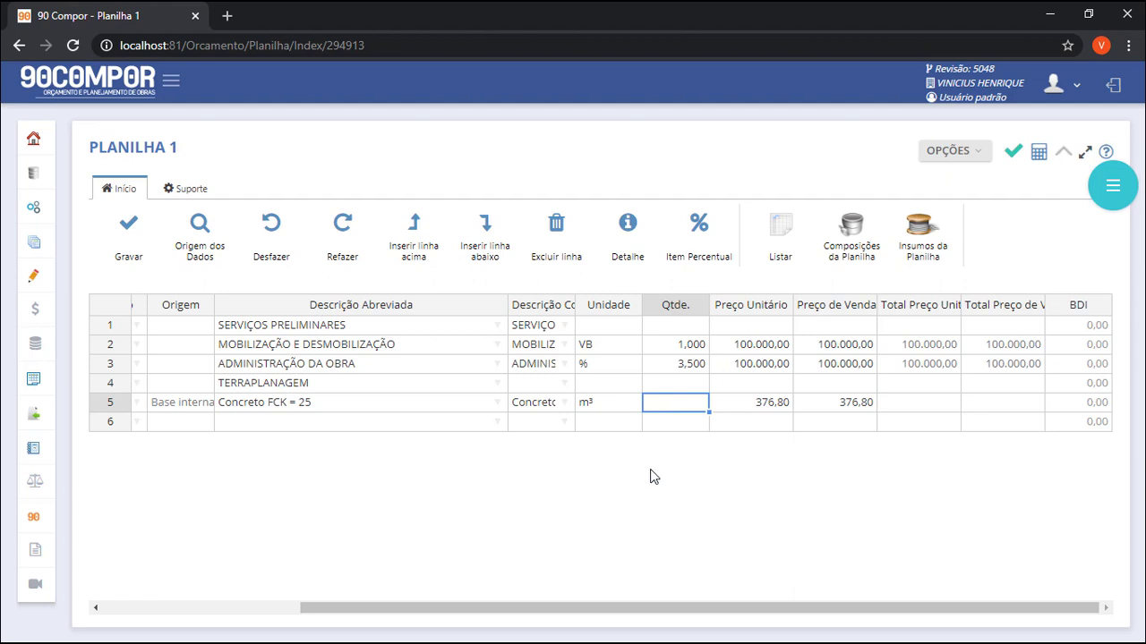
type("1000")
key("Tab")
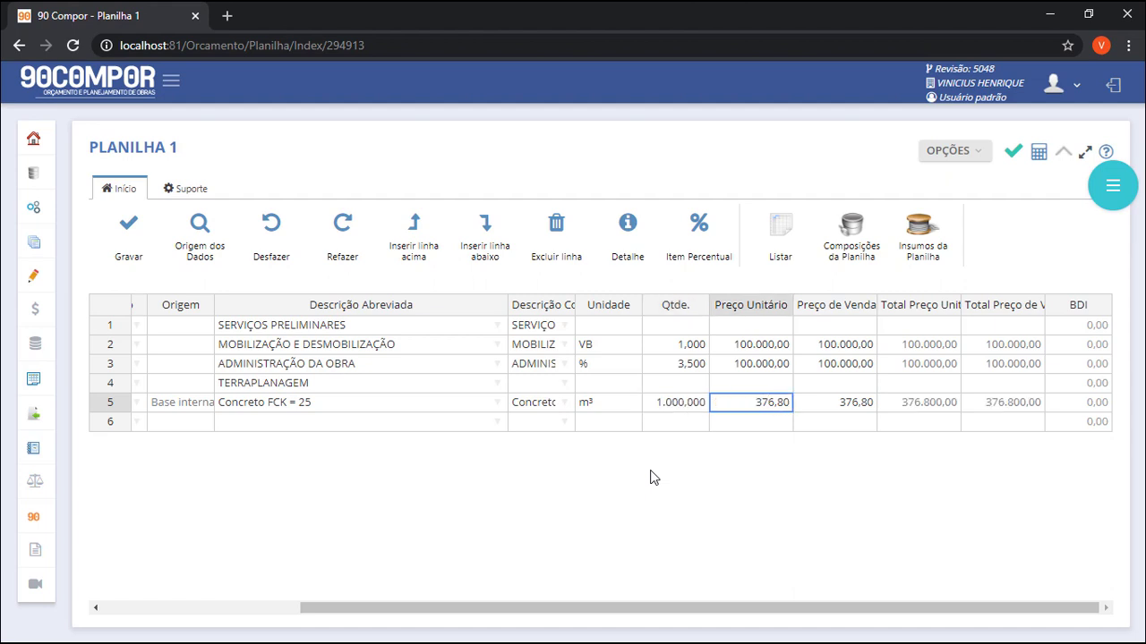
left_click(131, 240)
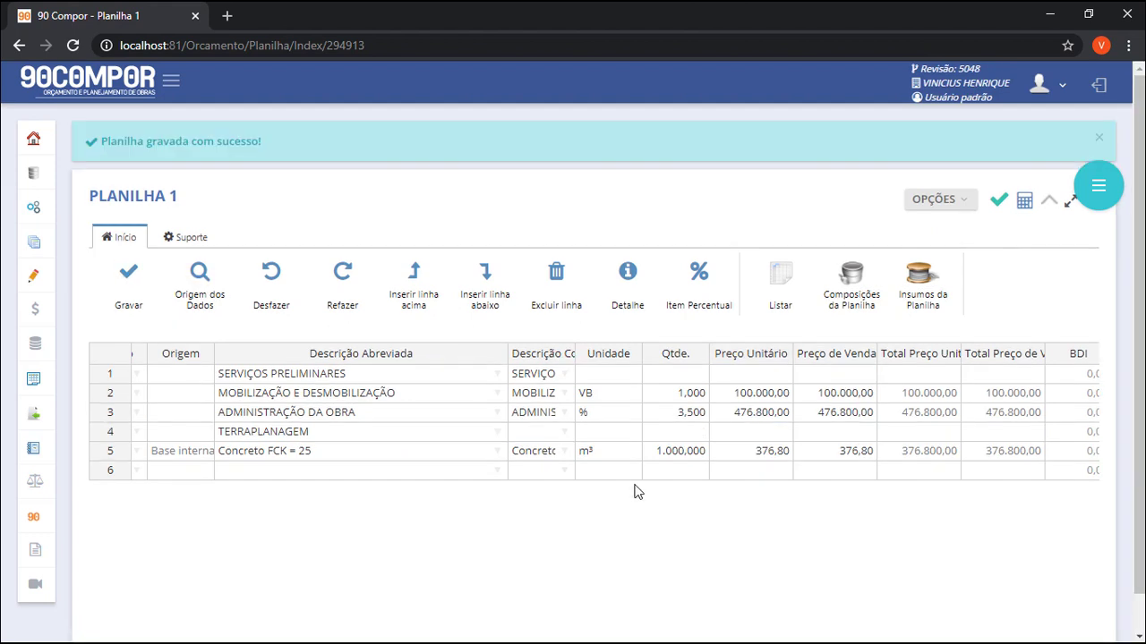
- Review the spreadsheet's calculated cost and sale values, and enter 493.400,00 as the value for adjusting the spreadsheet
left_click(1025, 203)
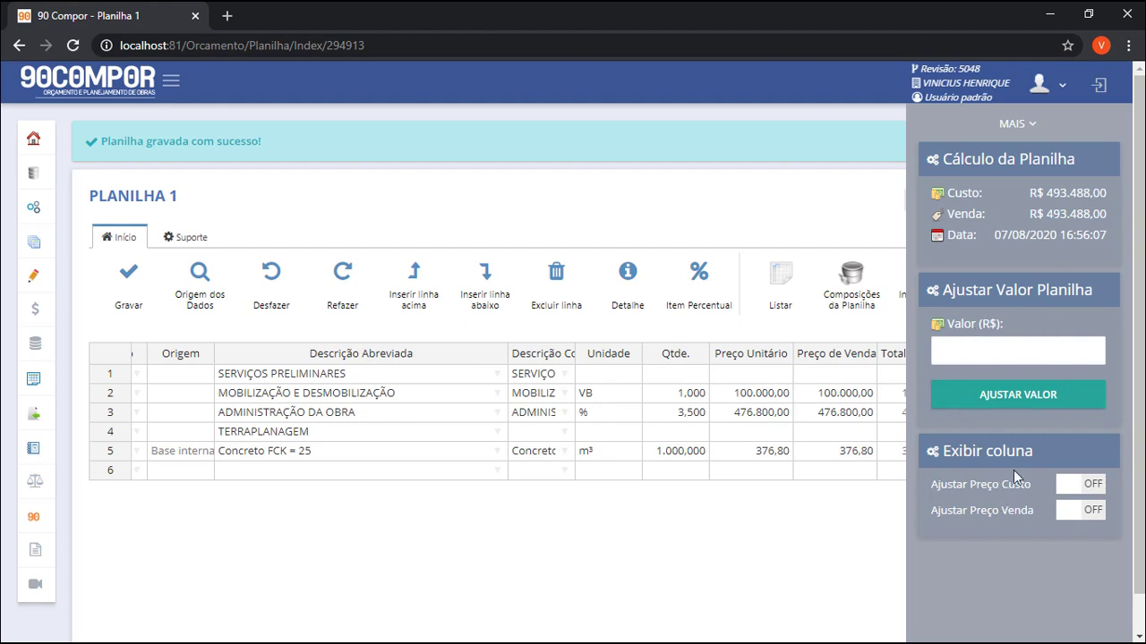
left_click(1003, 349)
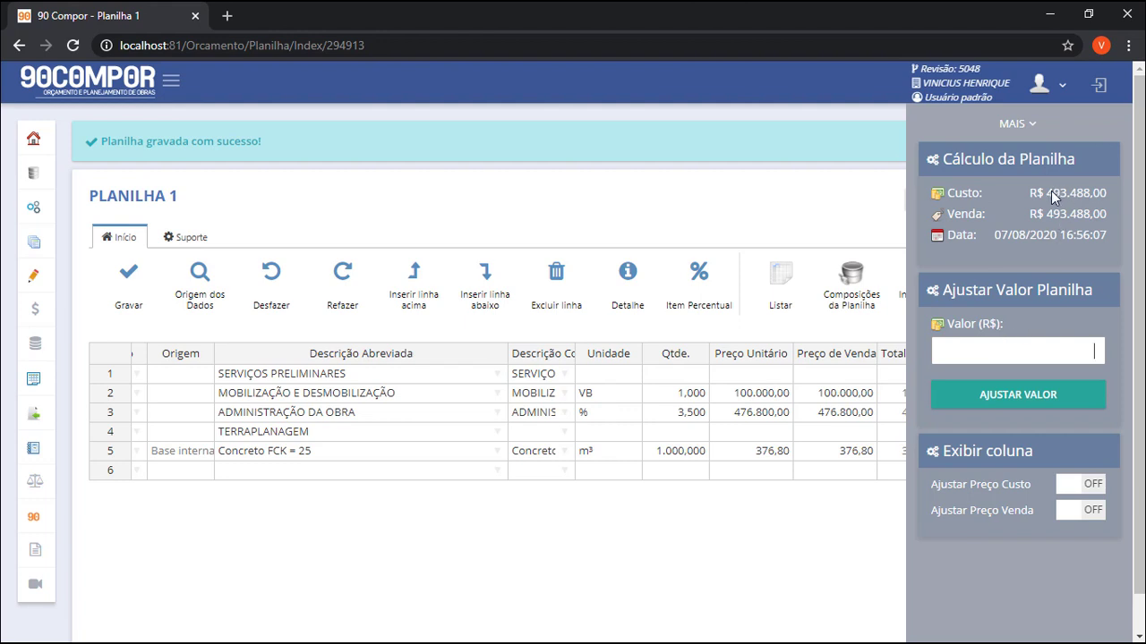
left_click_drag(1052, 192, 1114, 211)
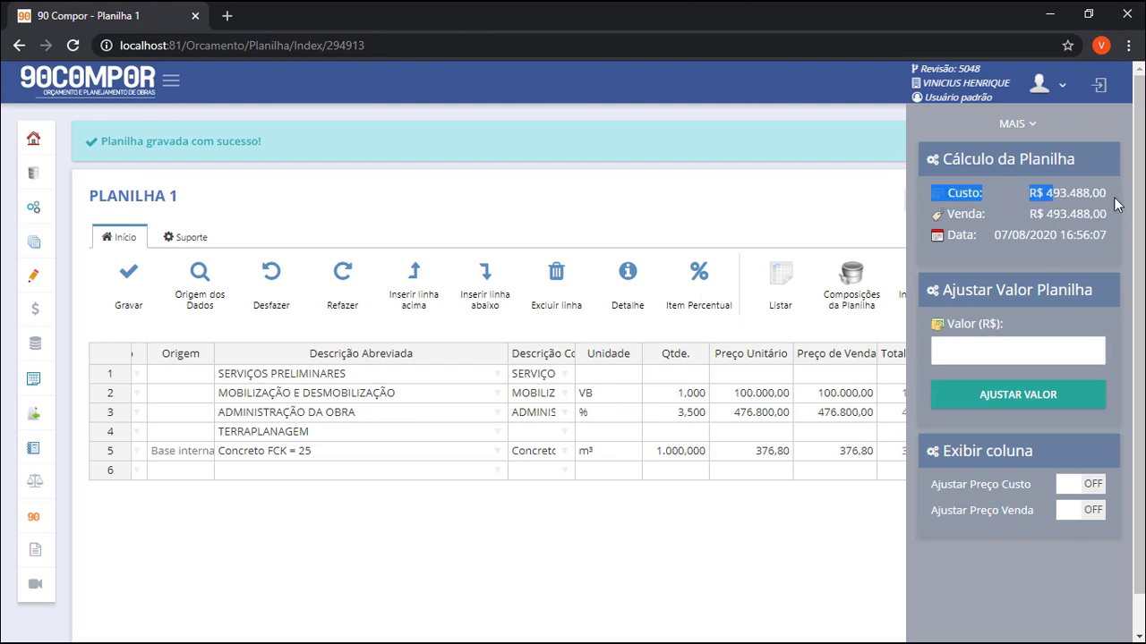
left_click(1081, 351)
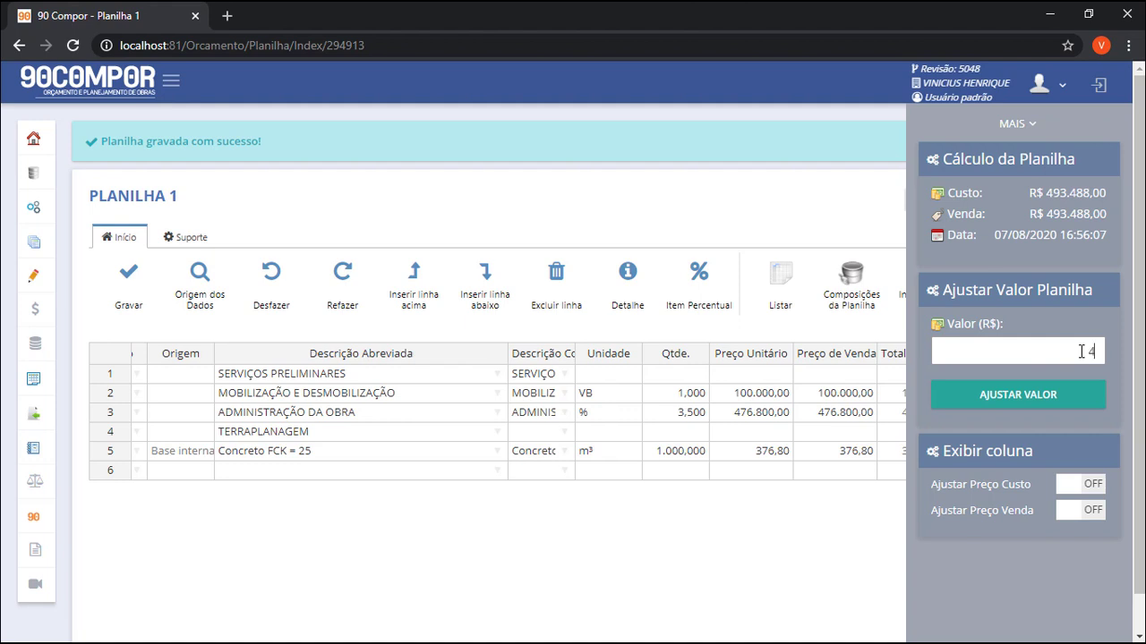
type("93.400,00")
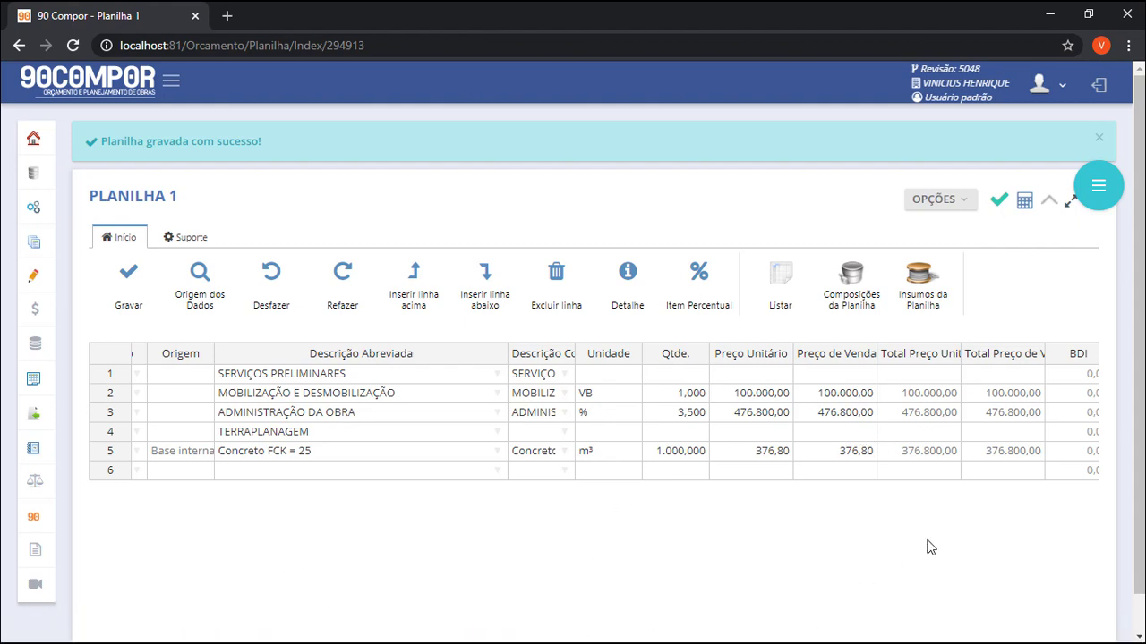
- Insert a row above the Concreto FCK = 25 item and number it 002.001
scroll(995, 573, "down", 1)
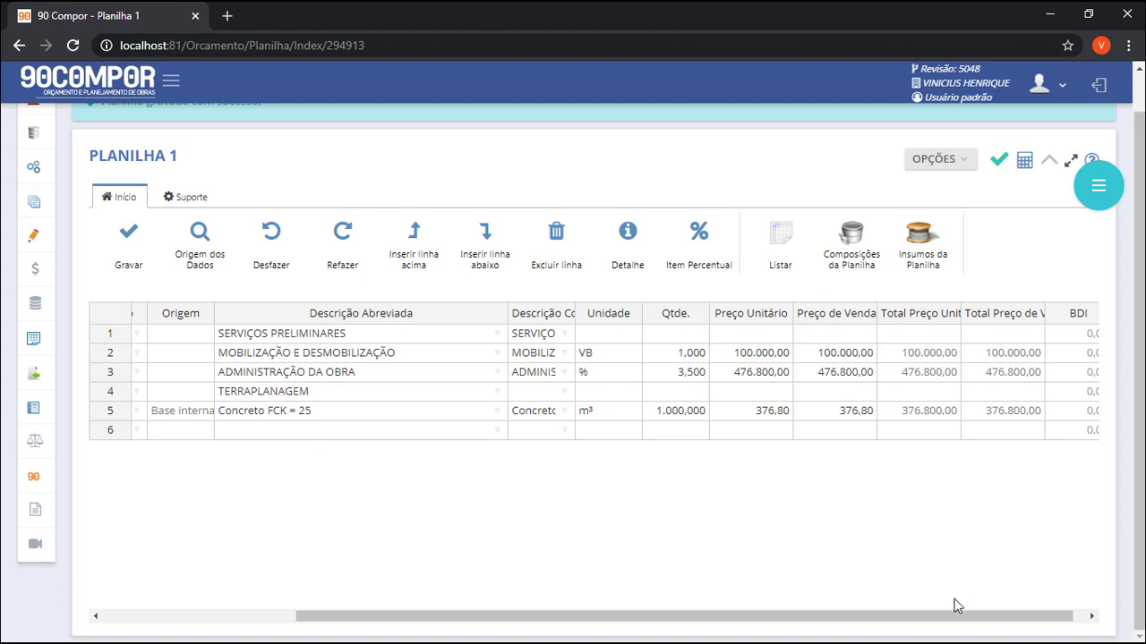
scroll(956, 616, "left", 3)
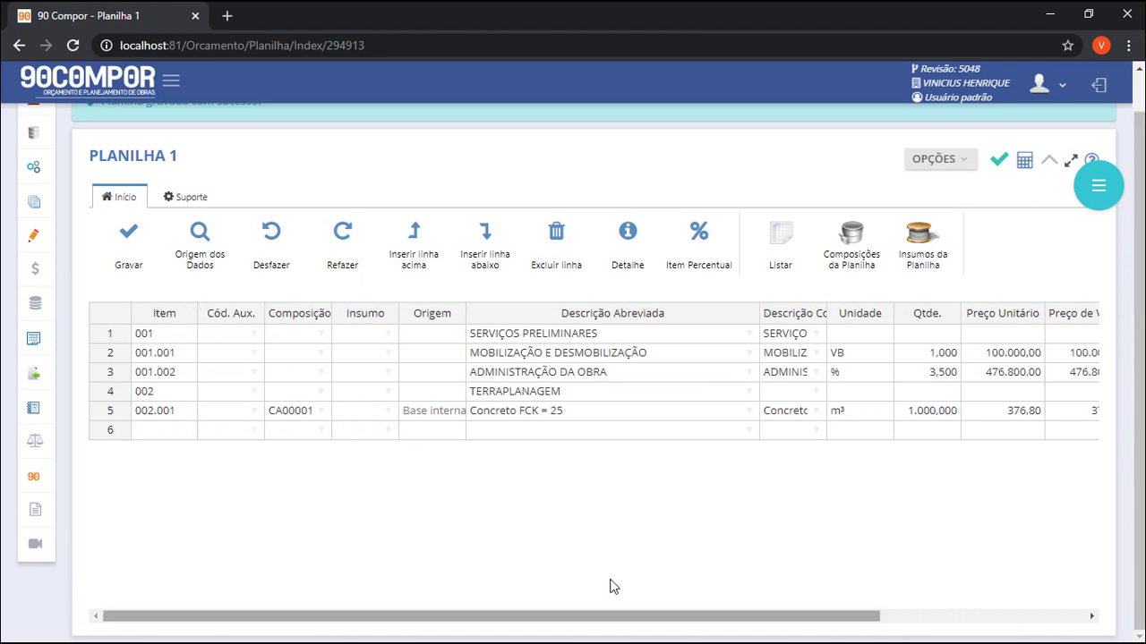
scroll(464, 519, "up", 1)
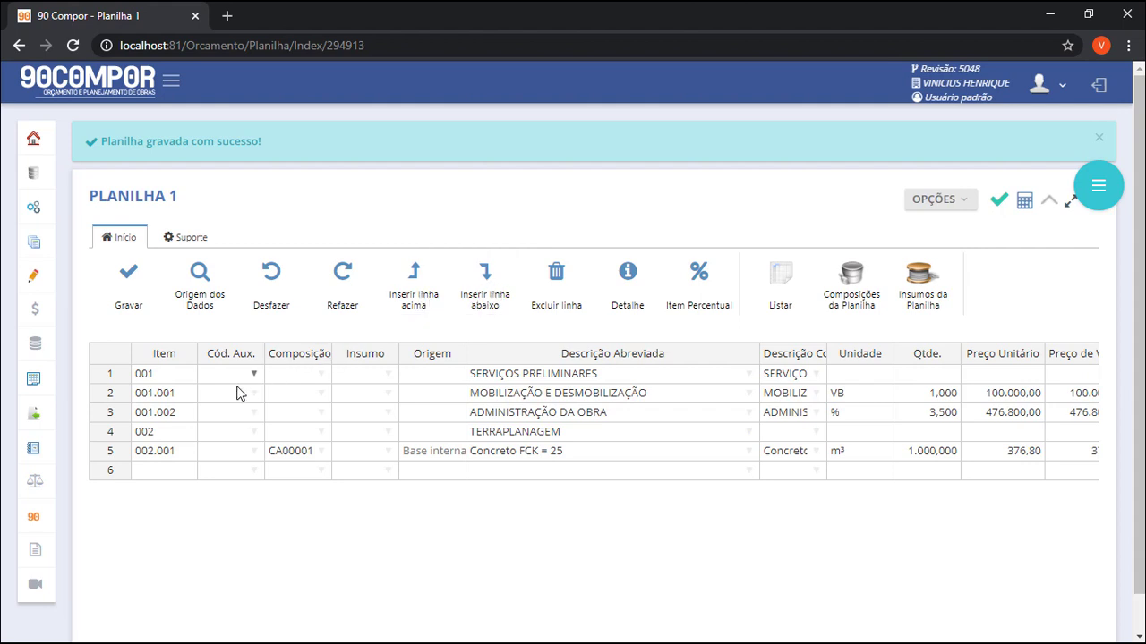
left_click(111, 452)
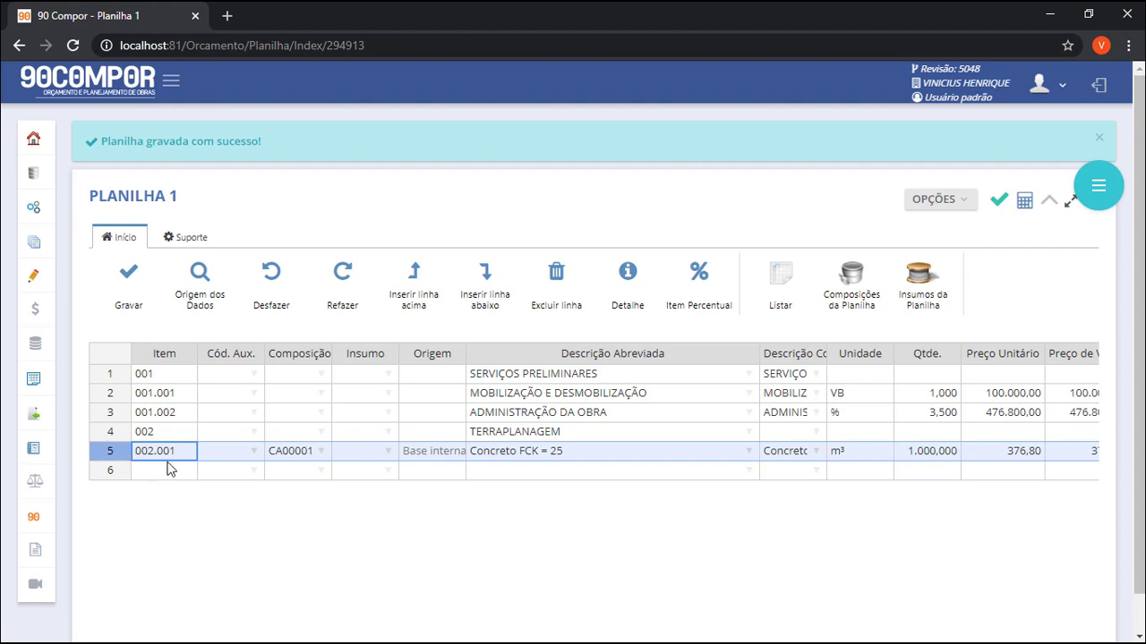
left_click(415, 290)
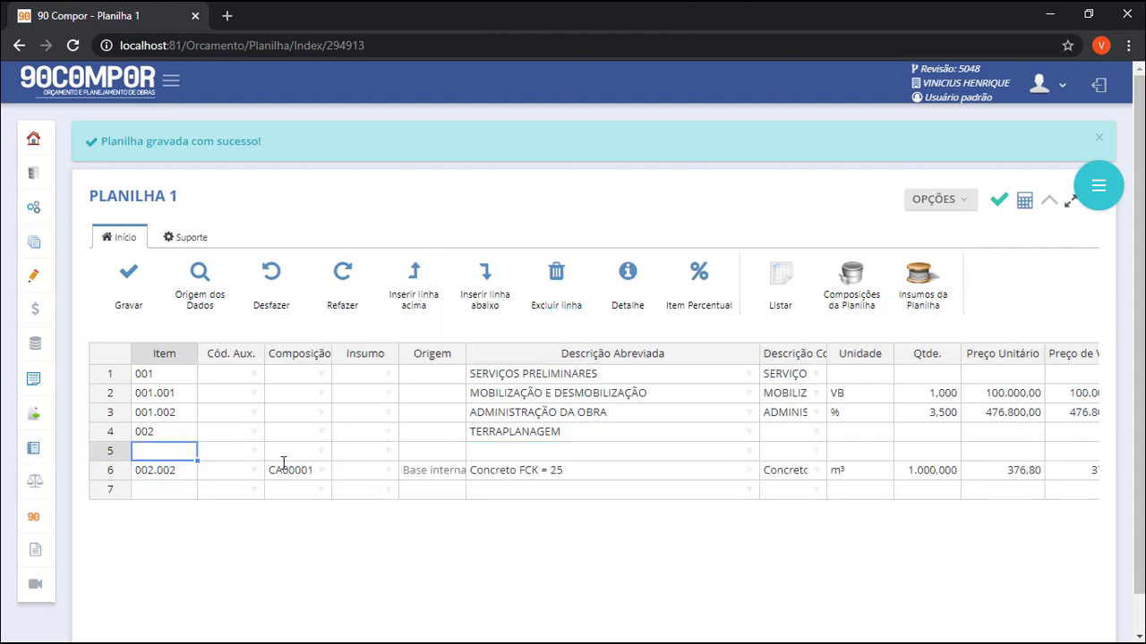
type("002.1")
key("Tab")
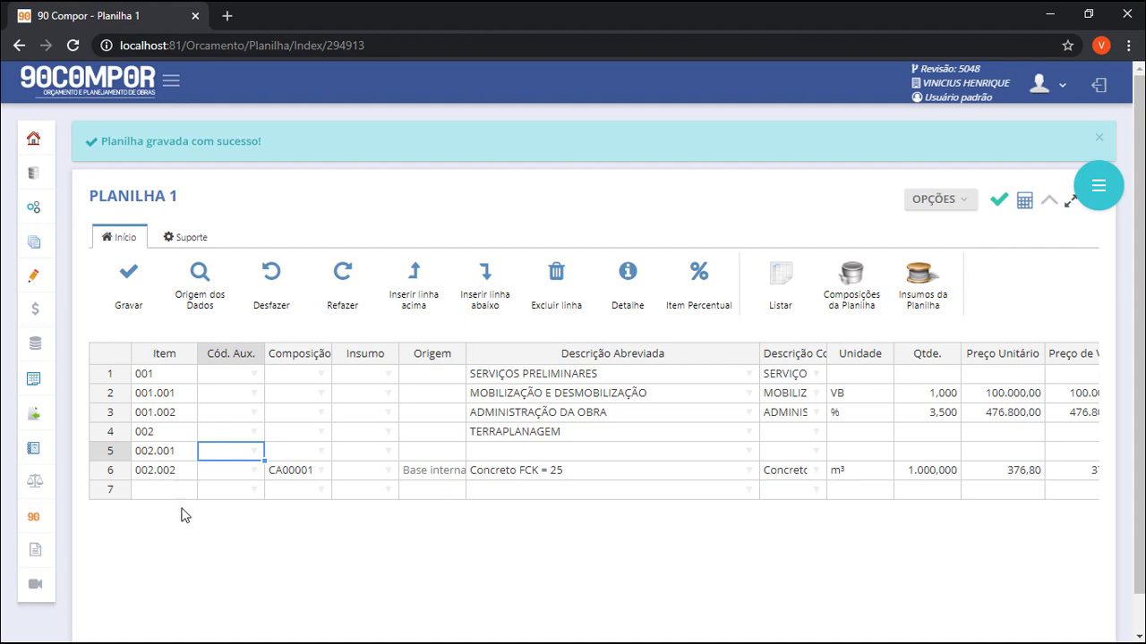
- Set the short description of new item 002.001 to DRENAGEM and save the spreadsheet
key("Tab")
key("Tab")
key("Tab")
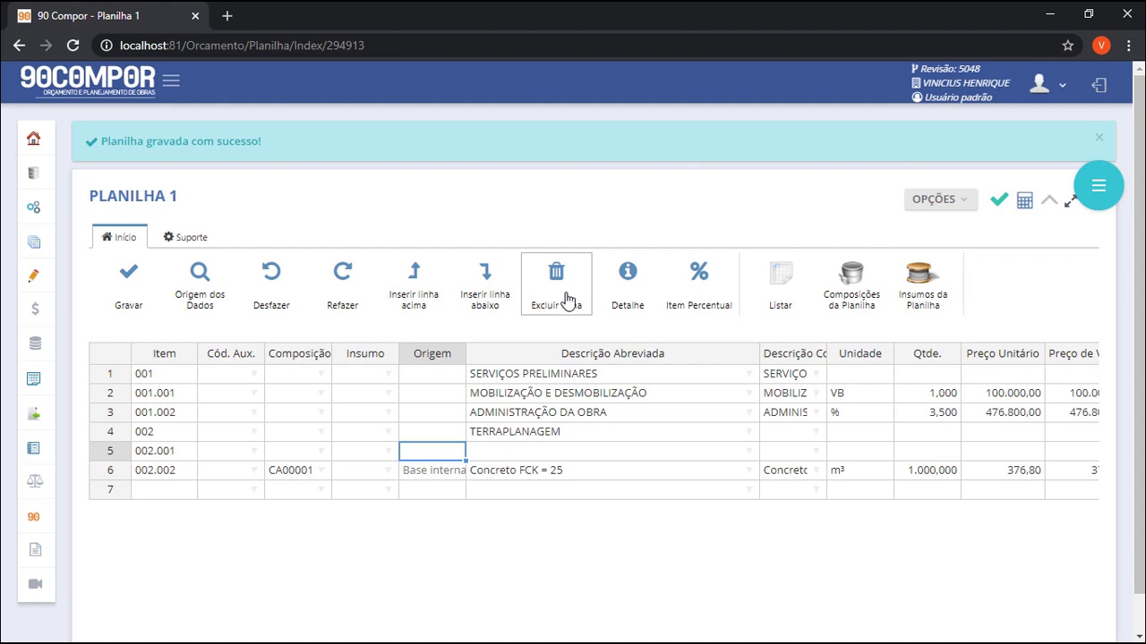
left_click(481, 452)
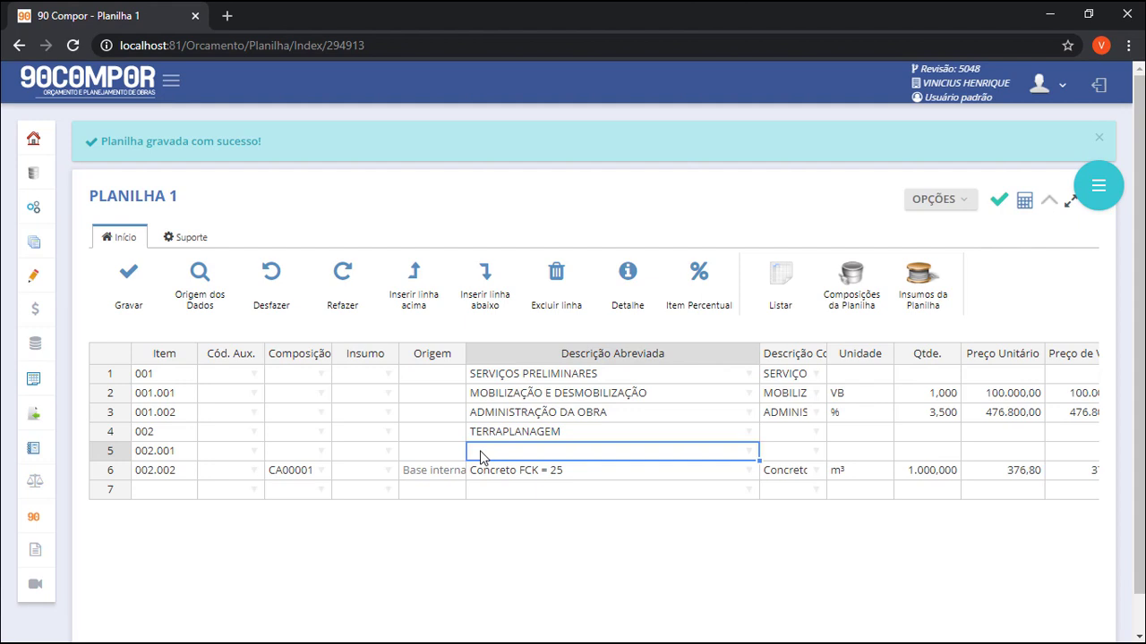
type("DRENAGEM")
key("Tab")
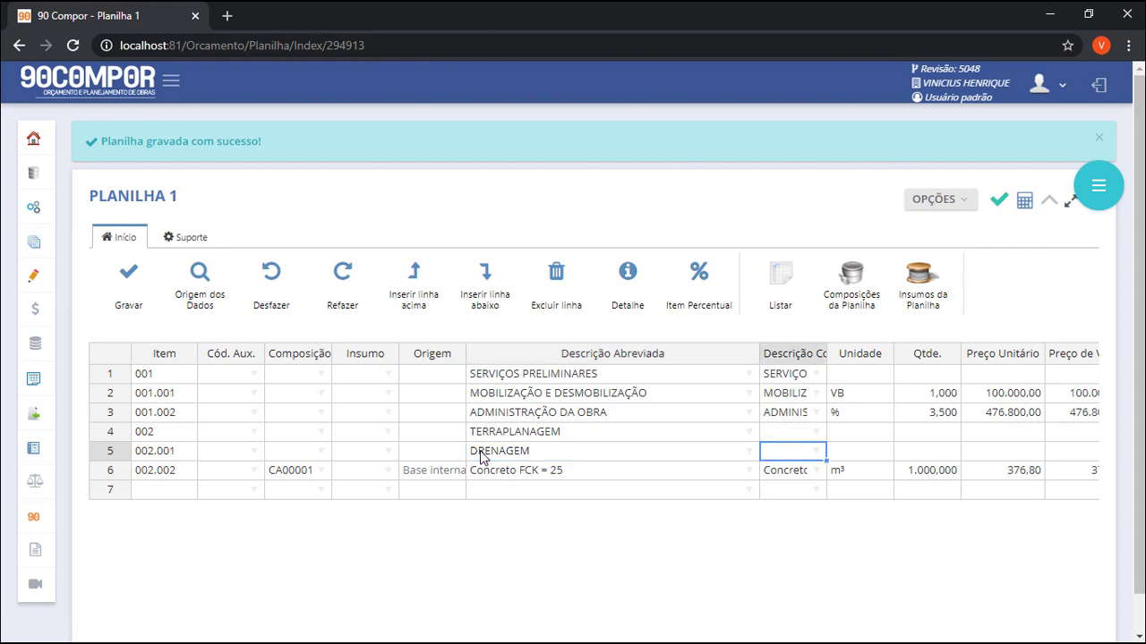
left_click(126, 285)
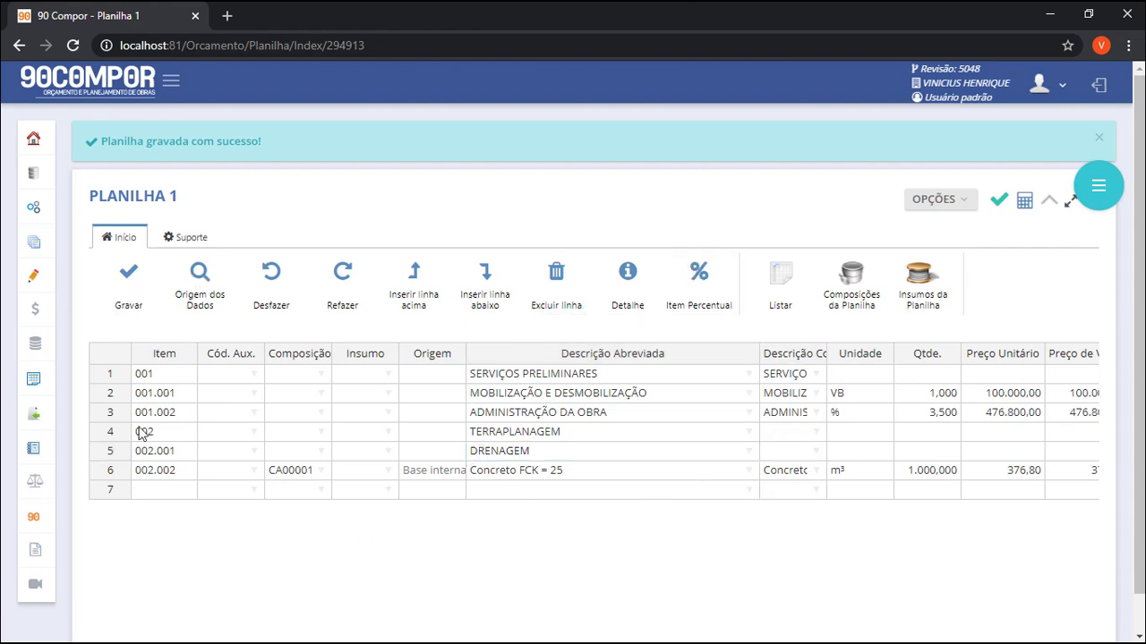
- Delete the DRENAGEM row, item 002.001, from the spreadsheet and confirm the exclusion
left_click(110, 452)
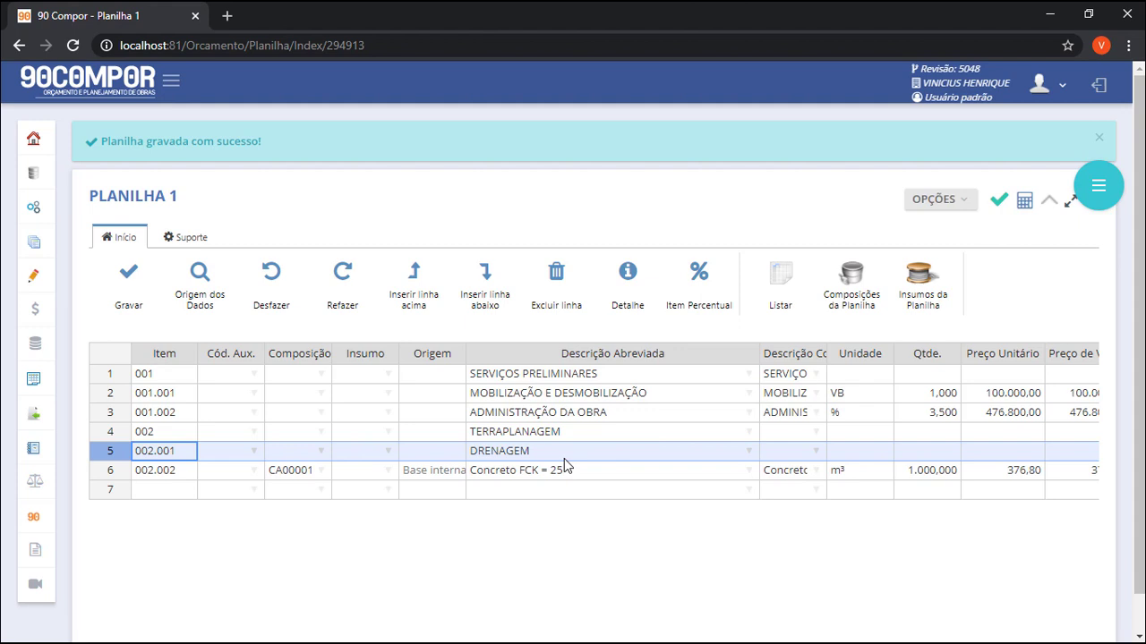
left_click(559, 299)
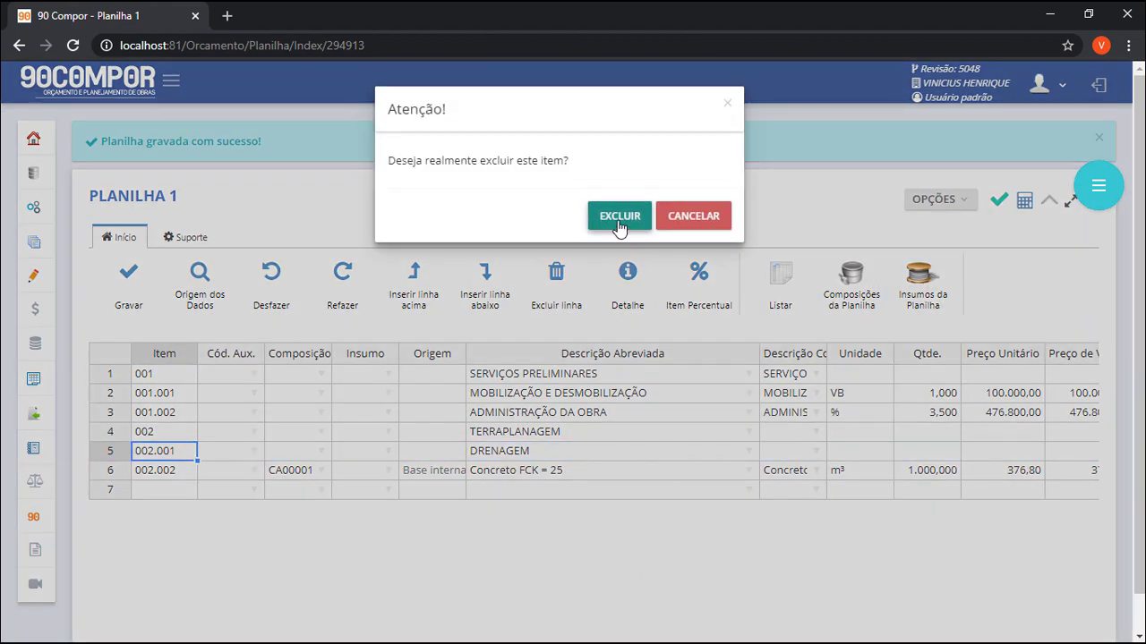
left_click(619, 214)
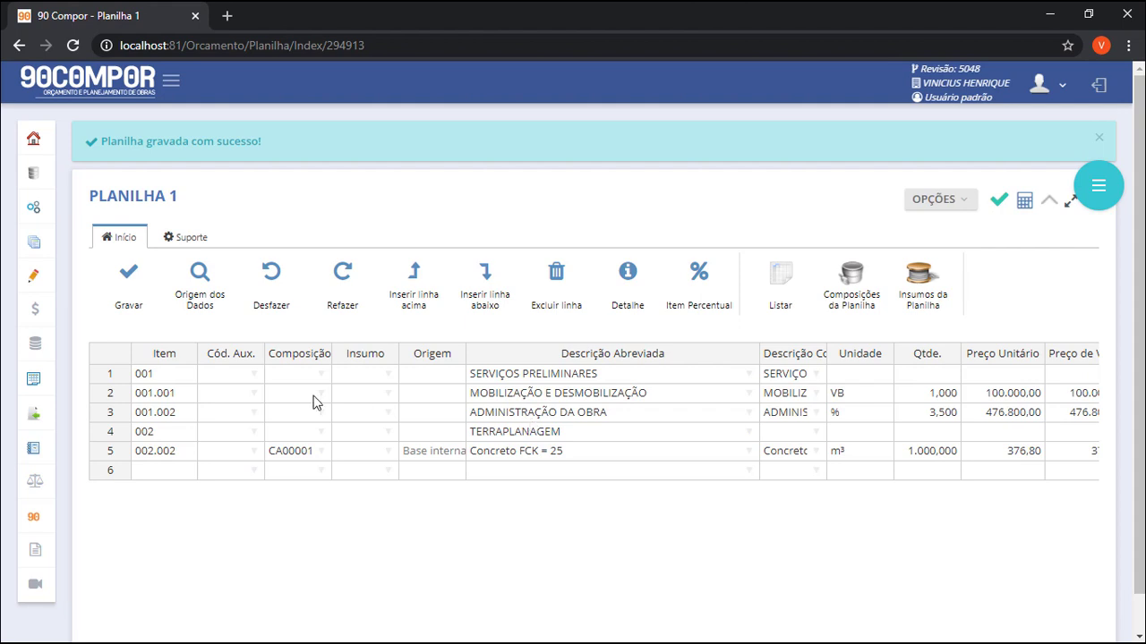
- Examine the input details of the Concreto FCK = 25 item's composition, and return to the spreadsheet without saving pending changes
left_click(114, 400)
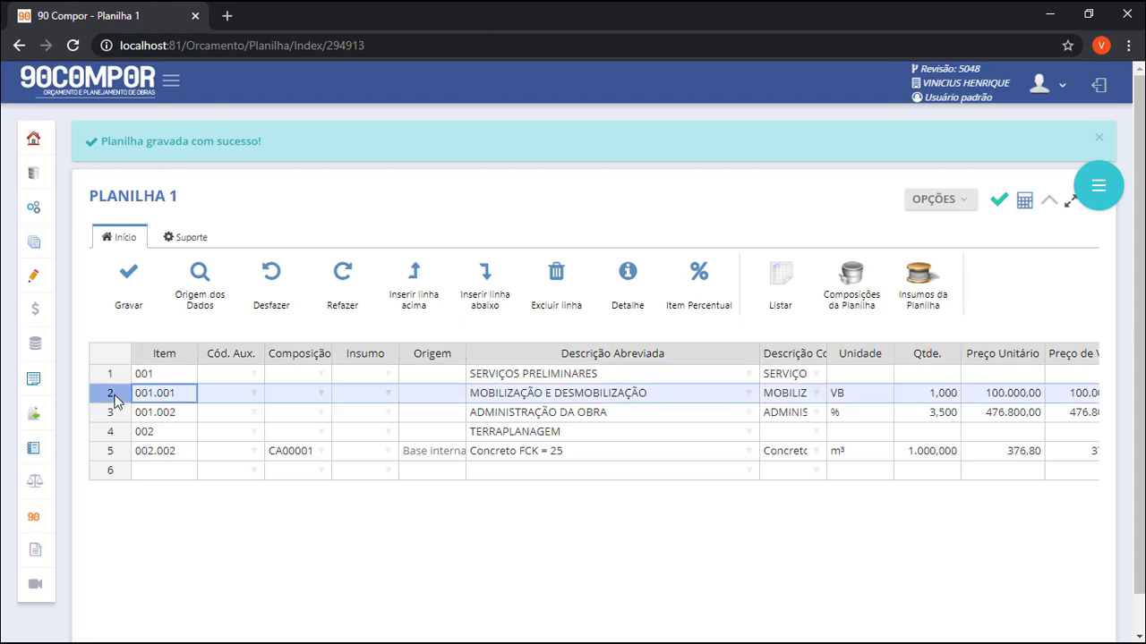
left_click(106, 455)
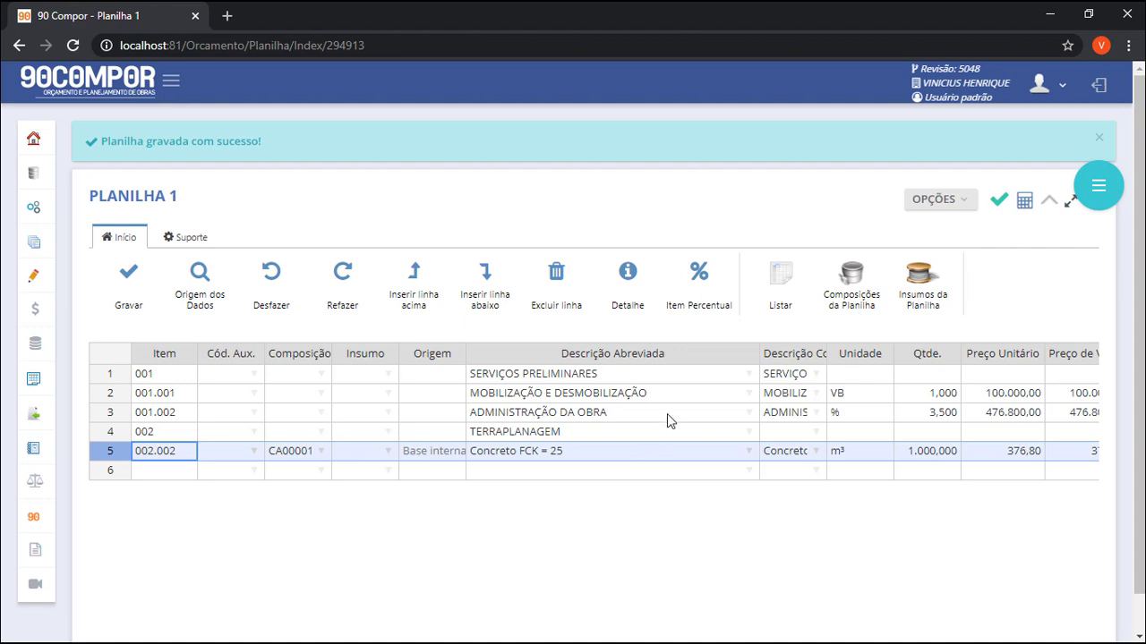
left_click(632, 293)
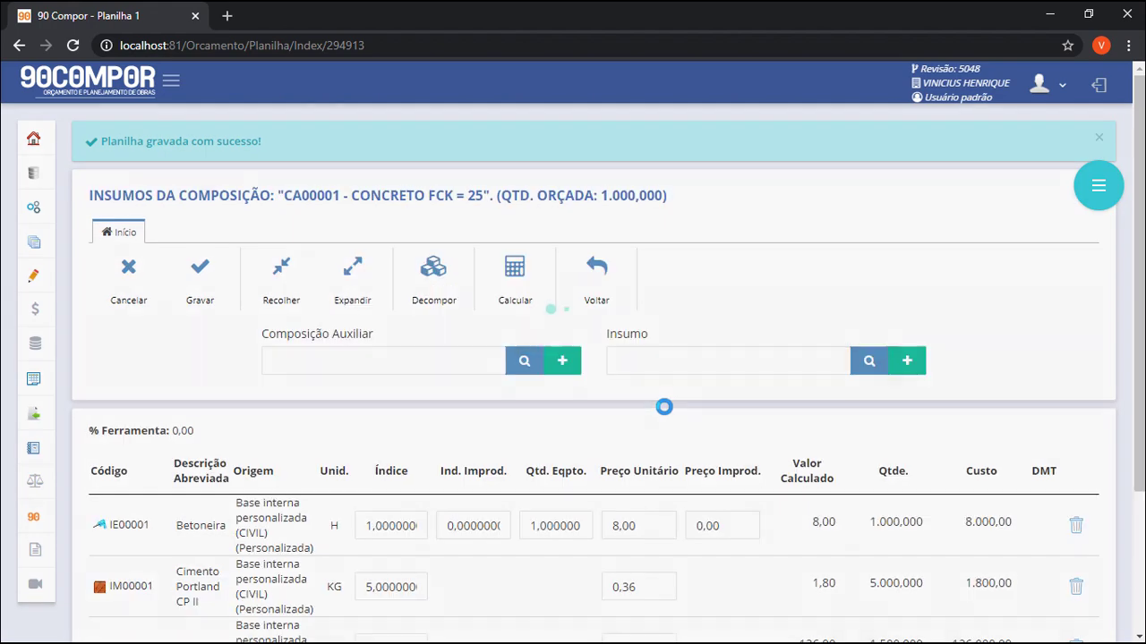
scroll(674, 432, "down", 2)
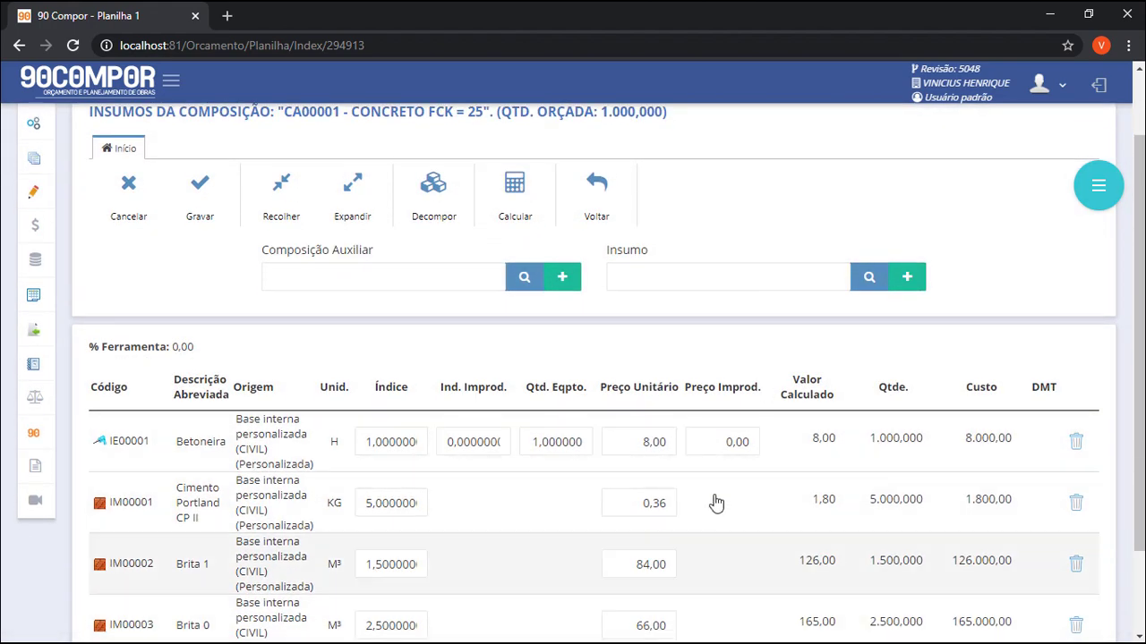
scroll(716, 501, "down", 2)
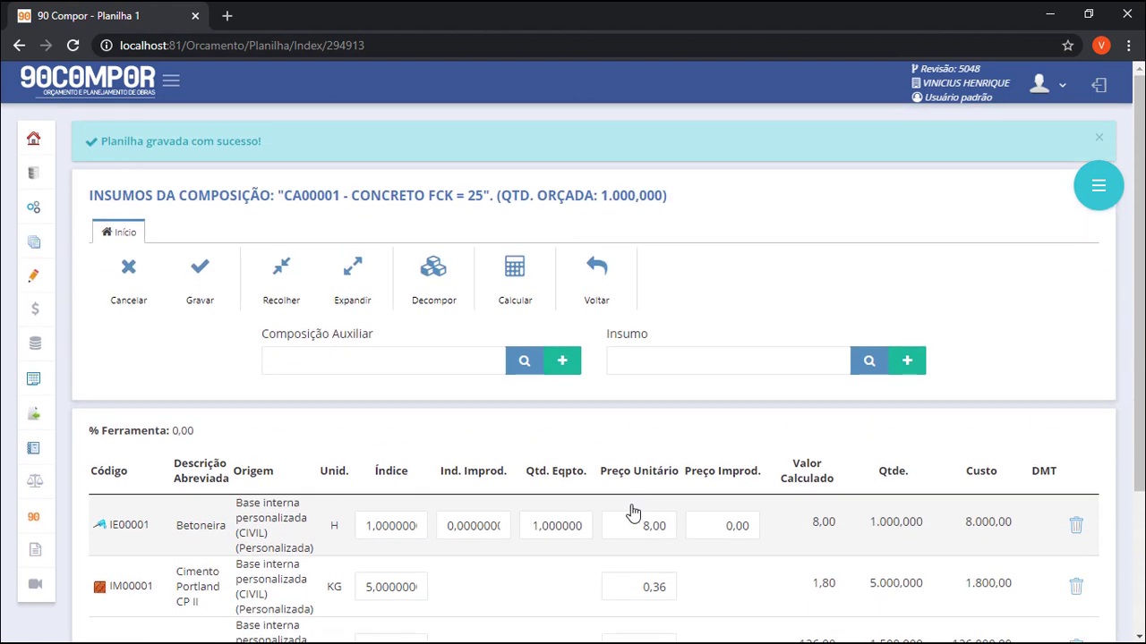
left_click(610, 296)
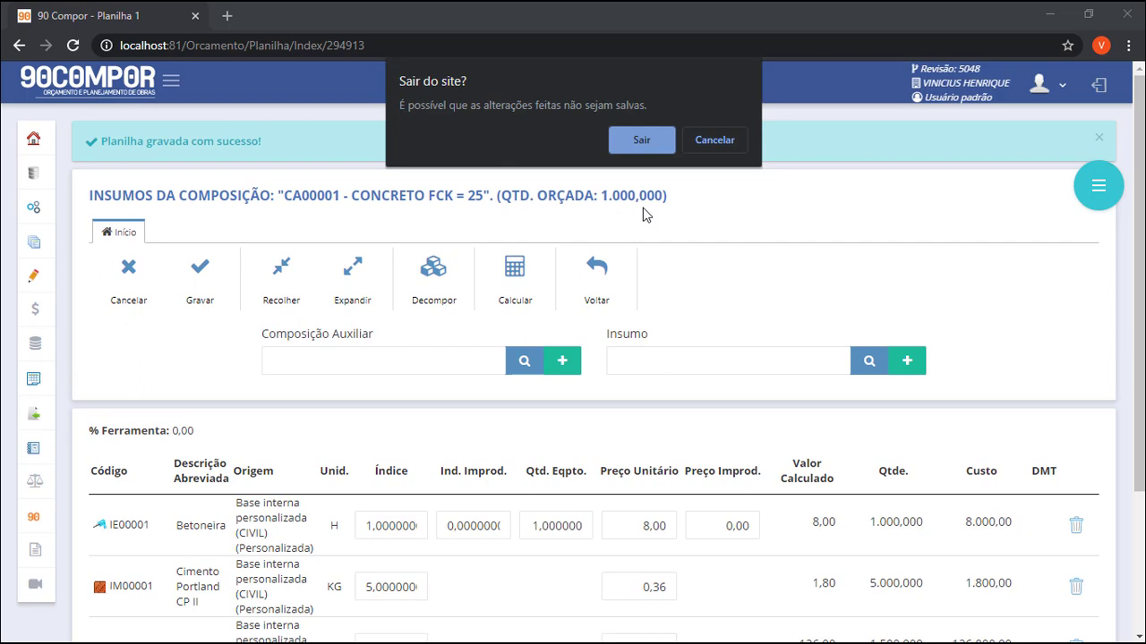
left_click(650, 140)
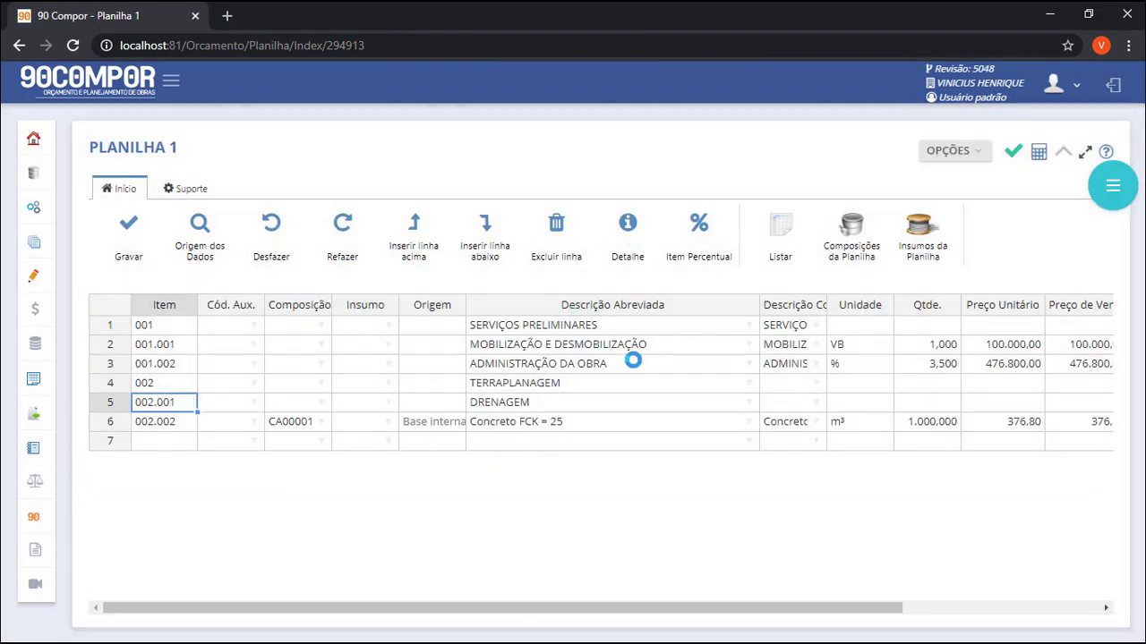
- View the list of compositions used in the spreadsheet and return to Planilha 1
left_click(202, 242)
left_click(862, 245)
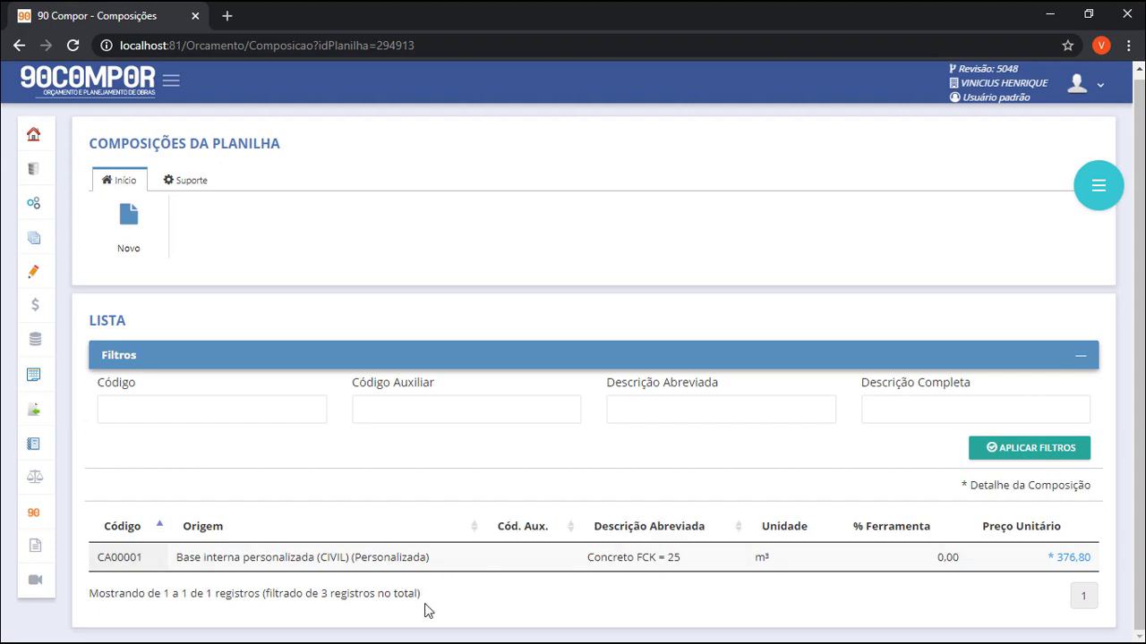
key("alt+Left")
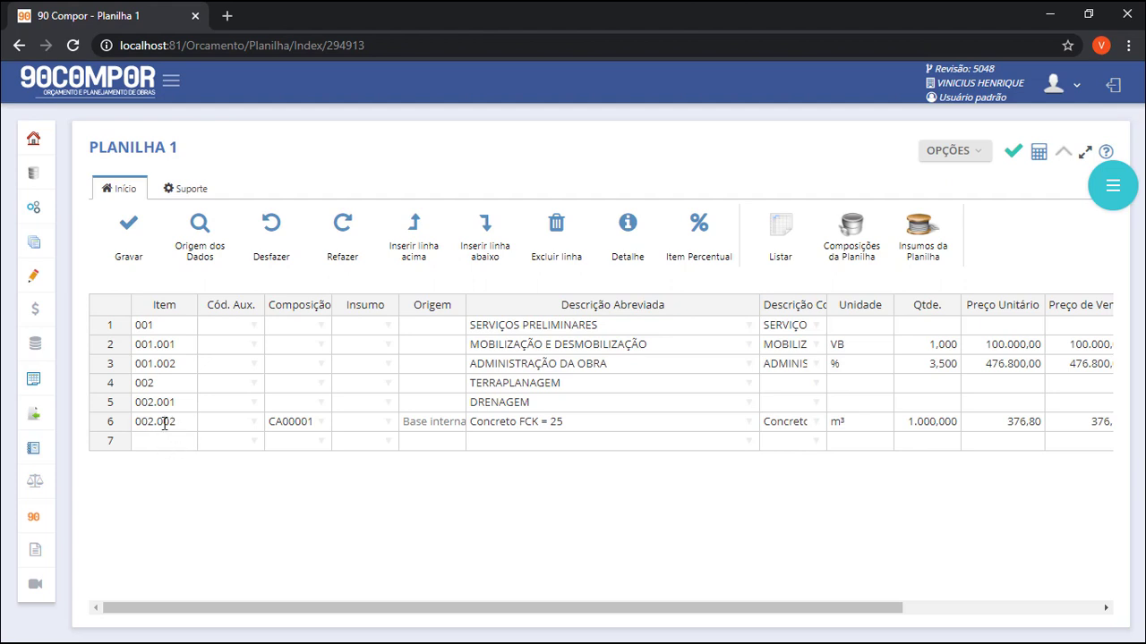
- Delete the restored DRENAGEM row, item 002.001, and save the spreadsheet
left_click(110, 405)
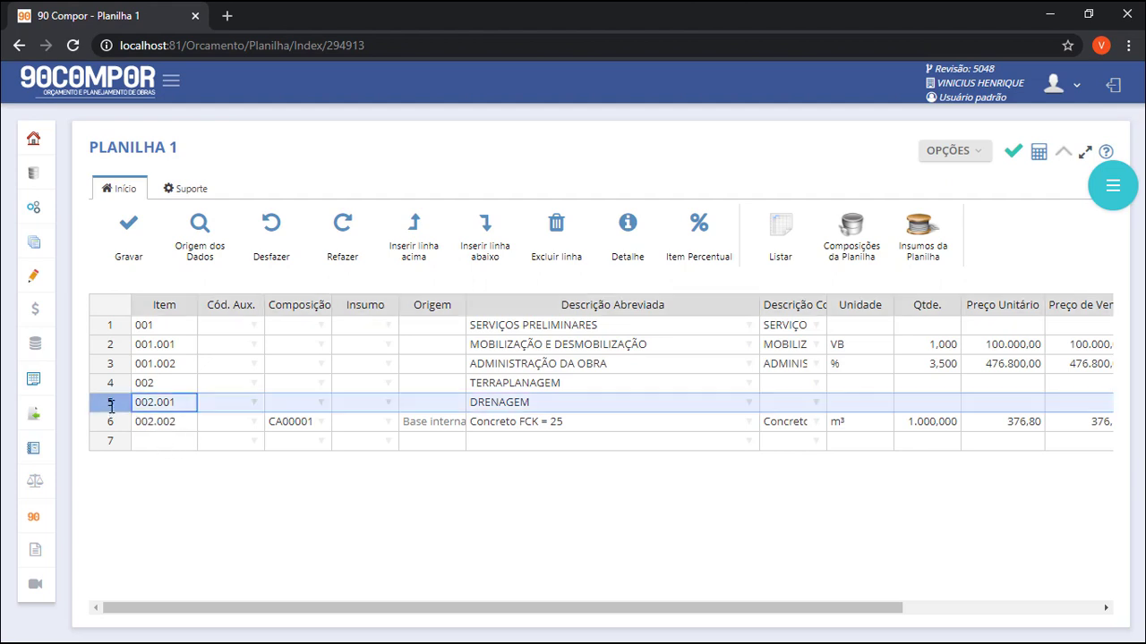
left_click(573, 249)
left_click(638, 218)
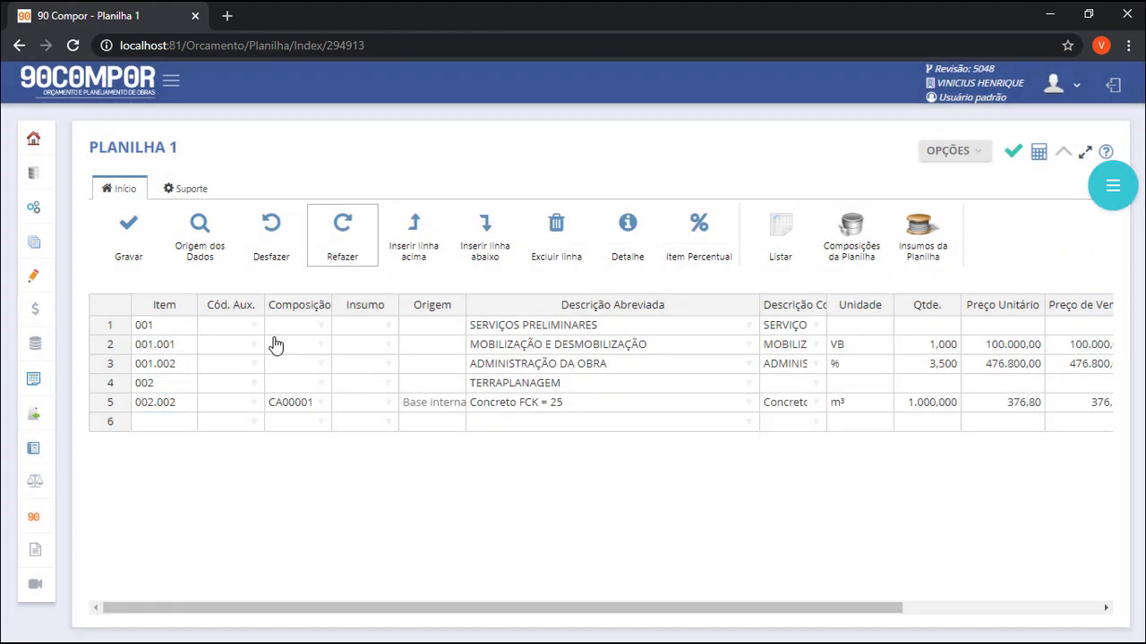
left_click(128, 248)
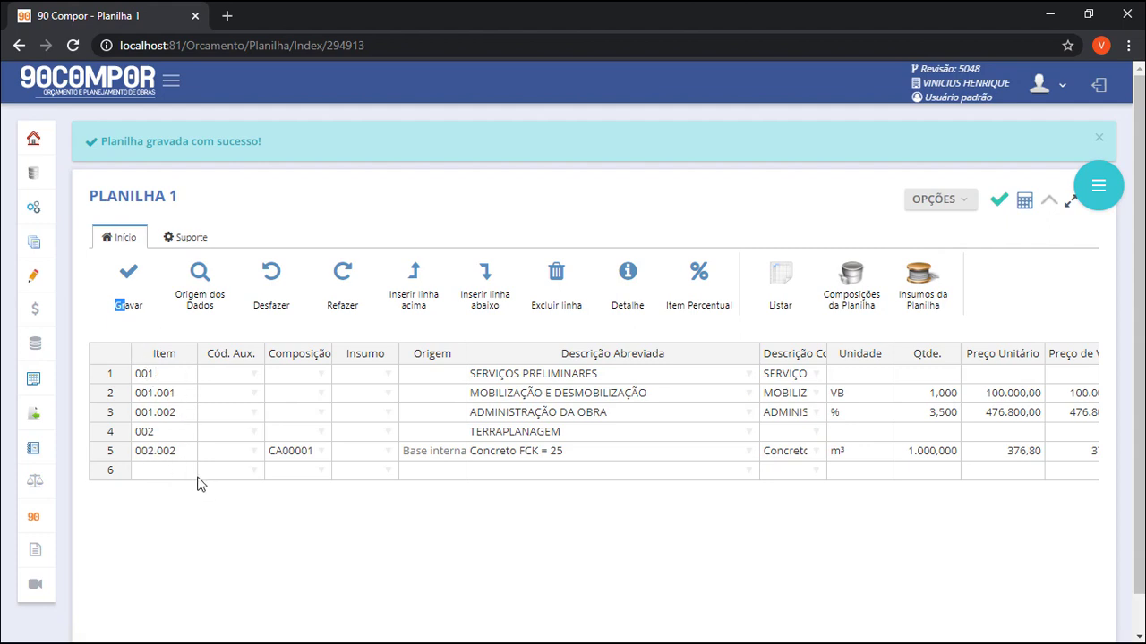
- Recodify all spreadsheet items so their numbering is sequential again, and confirm the operation
left_click(205, 240)
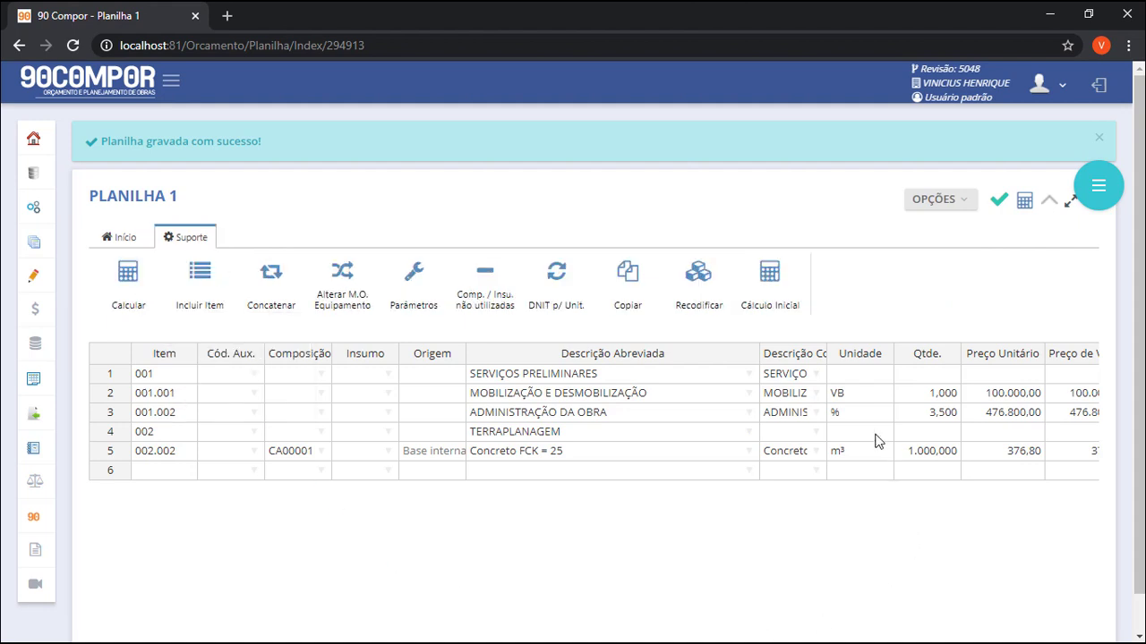
left_click(699, 305)
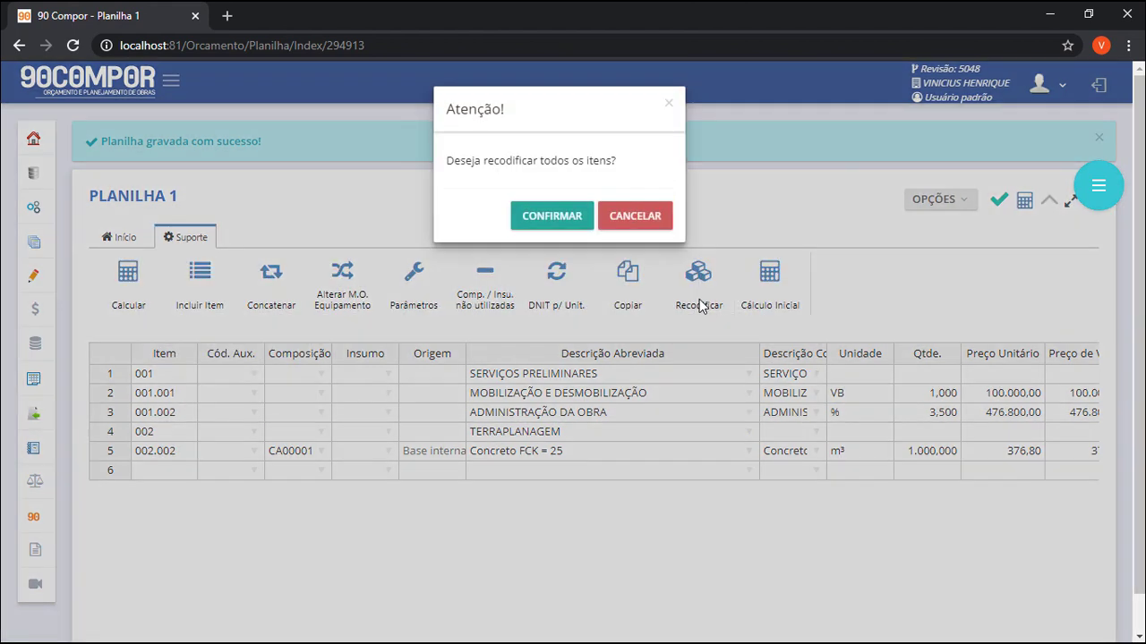
left_click(553, 218)
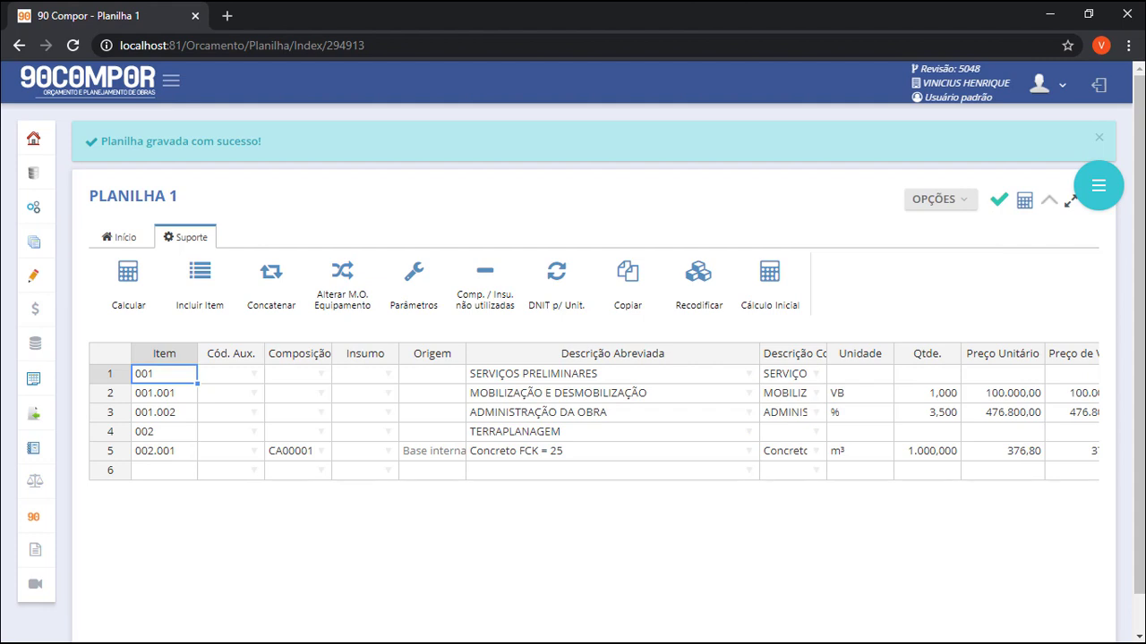
- Start the initial calculation (Cálculo Inicial), read its confirmation notice, and cancel it
left_click(782, 296)
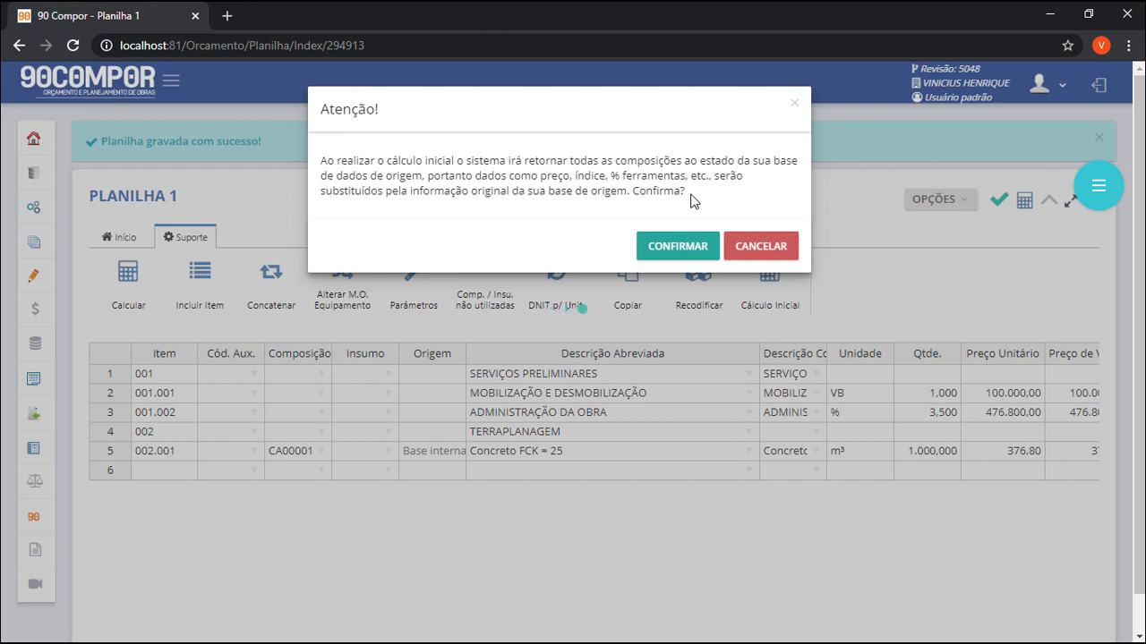
left_click(762, 249)
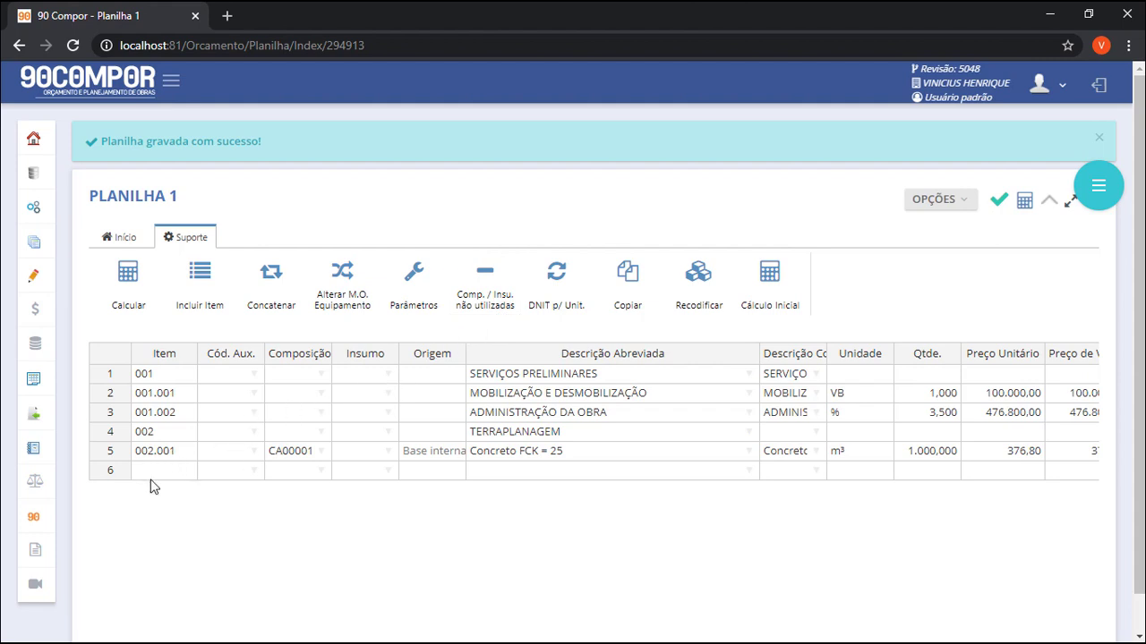
- Save Planilha 1 and open the spreadsheet concatenation (Concatenar) form
left_click(117, 452)
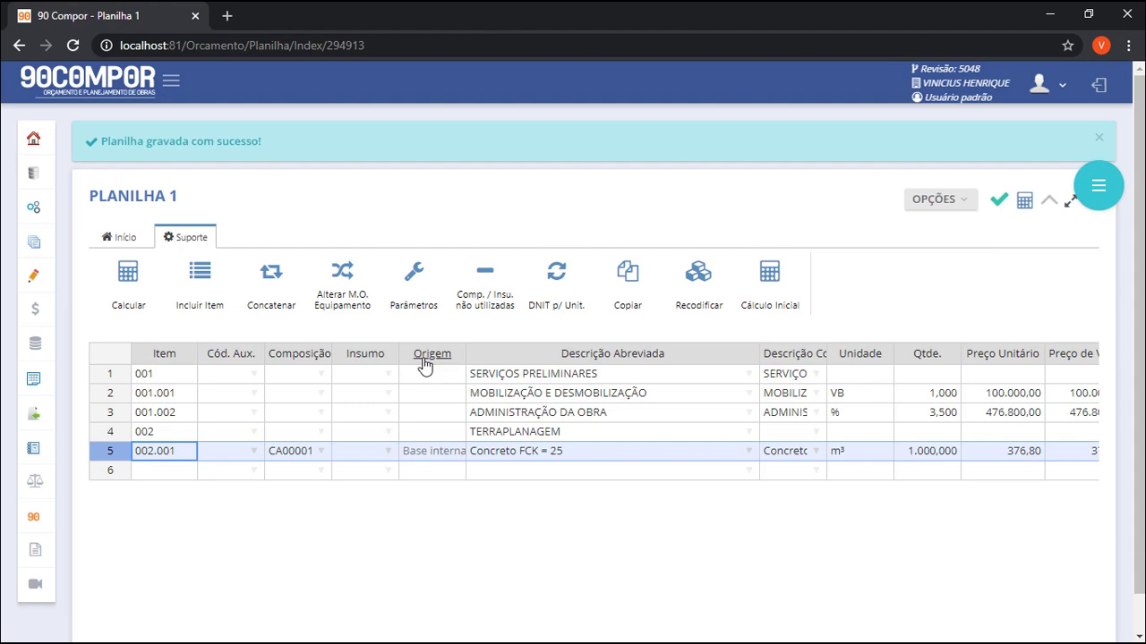
left_click(289, 305)
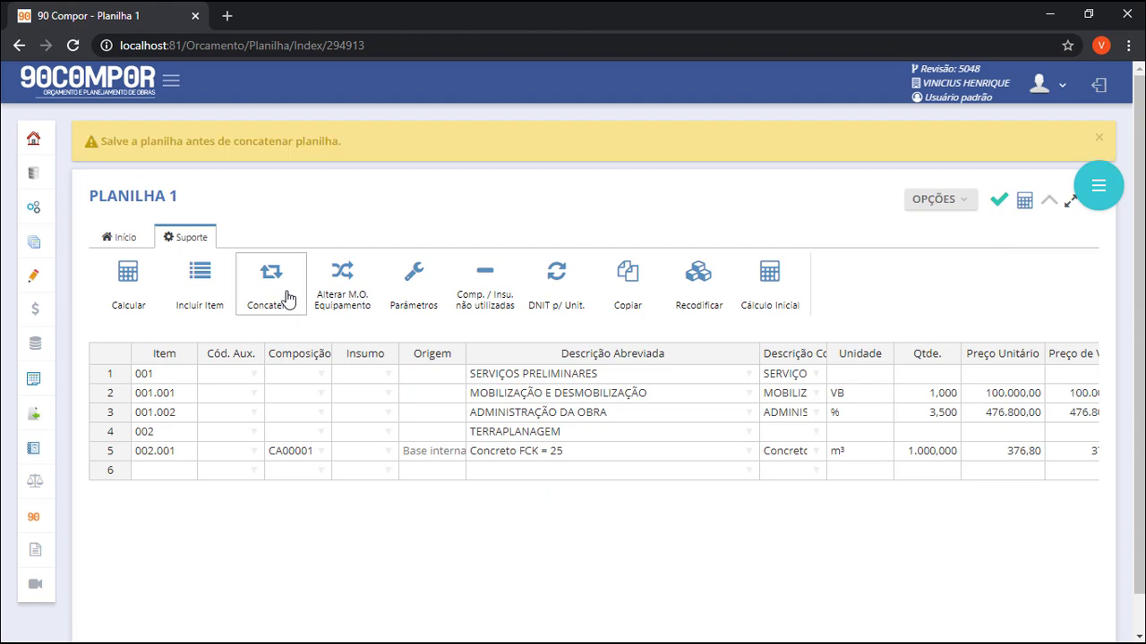
left_click(999, 200)
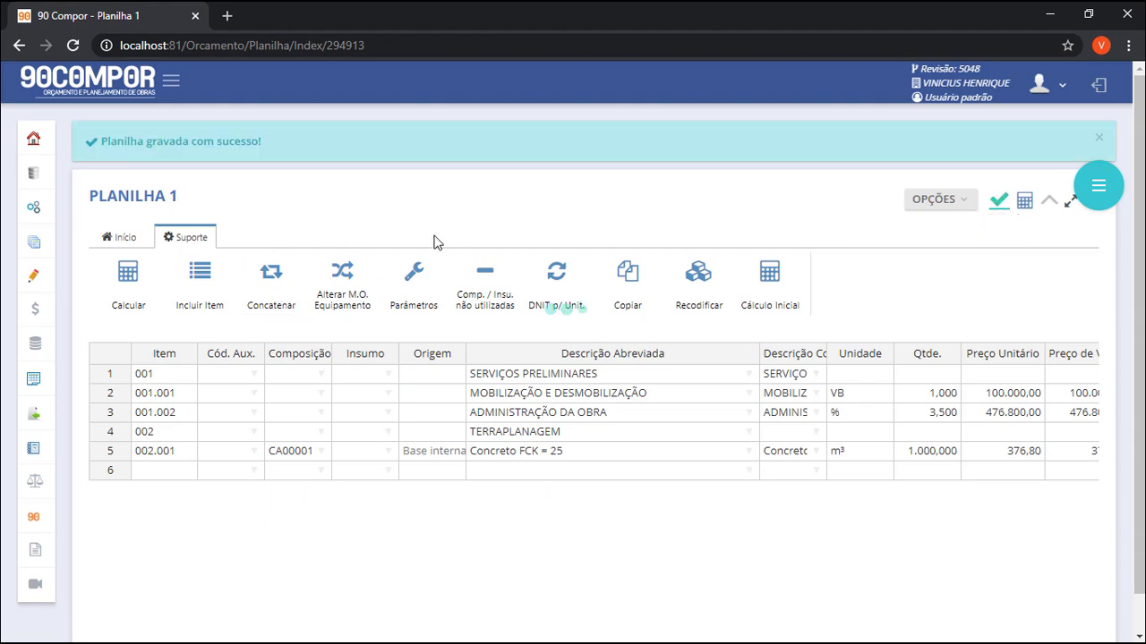
left_click(286, 286)
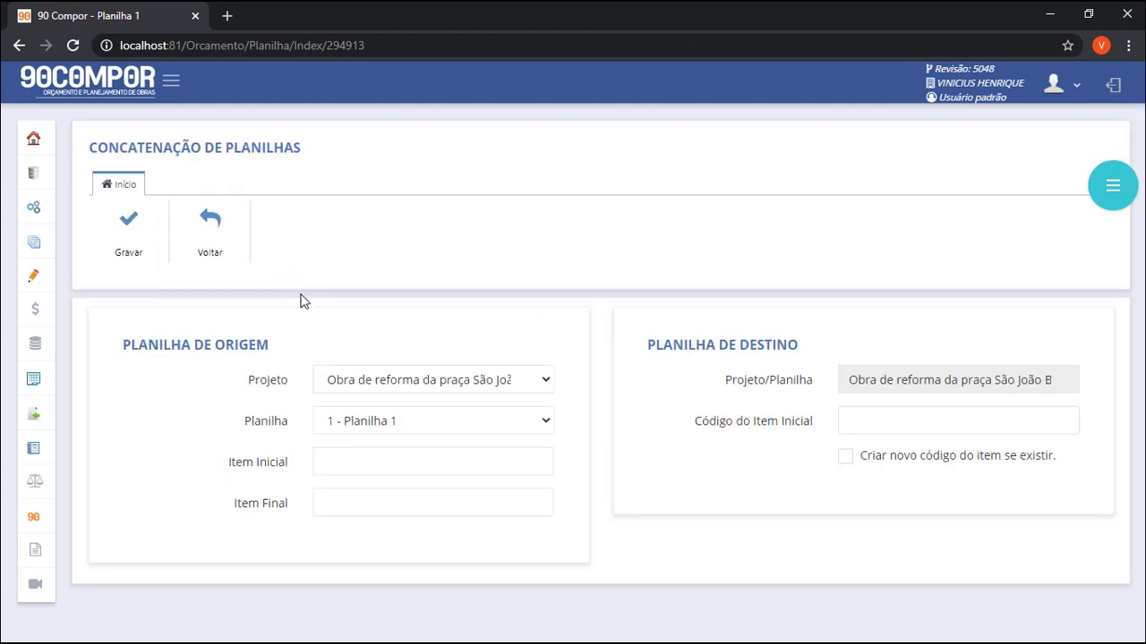
- Choose PLANILHA 2 of the São João Batista XXI square renovation project as the concatenation source, from item 001 to item 010
left_click(426, 387)
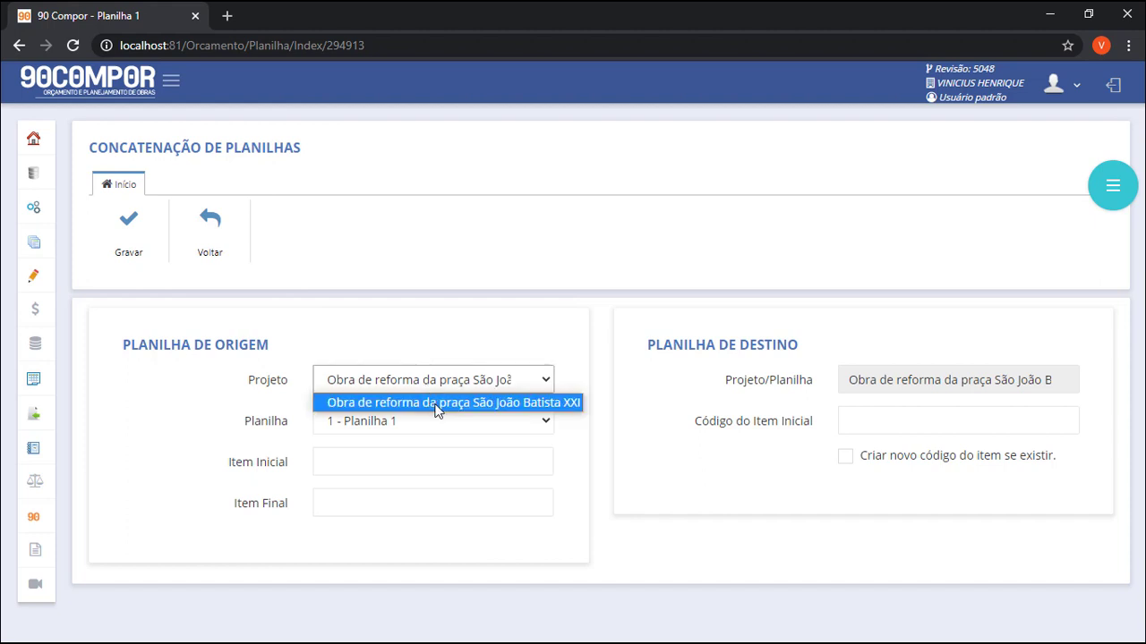
left_click(438, 404)
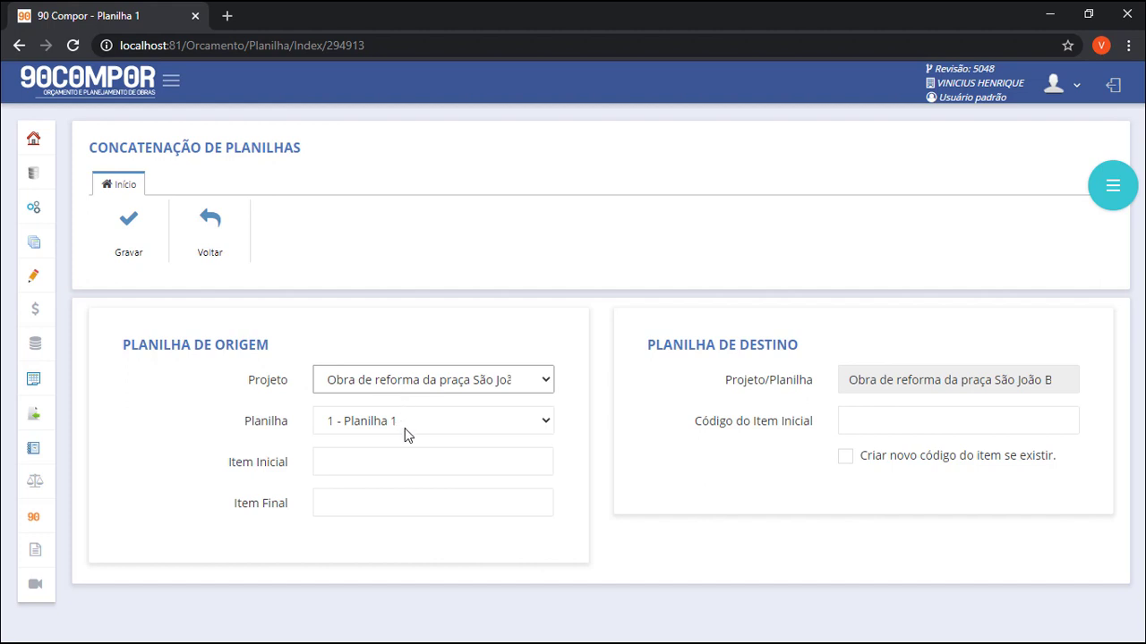
left_click(406, 431)
left_click(407, 460)
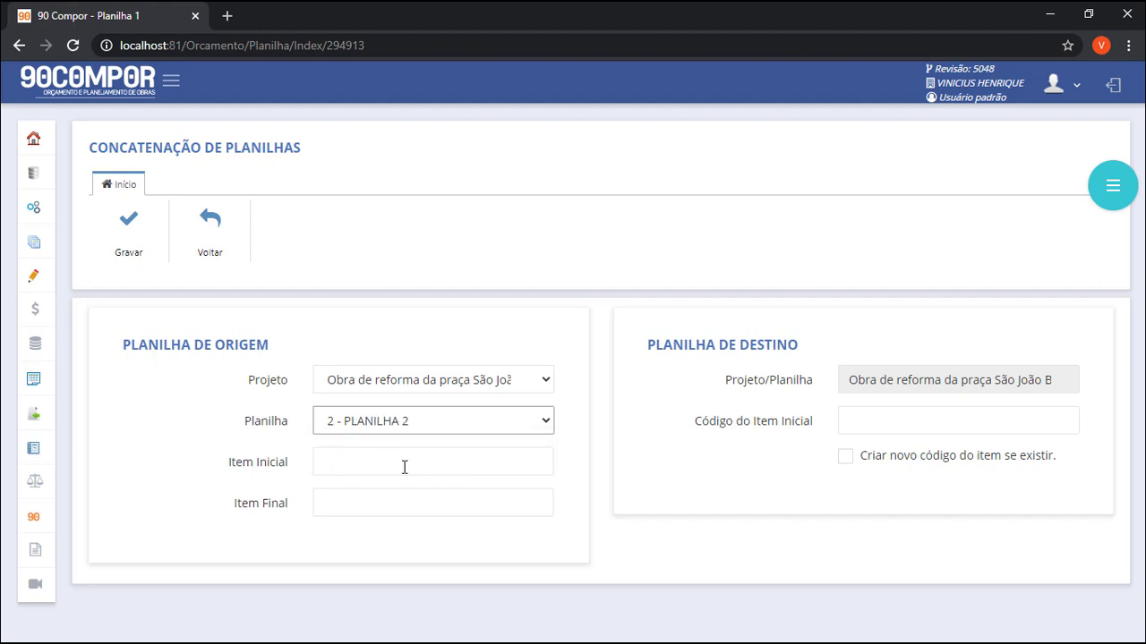
left_click(430, 462)
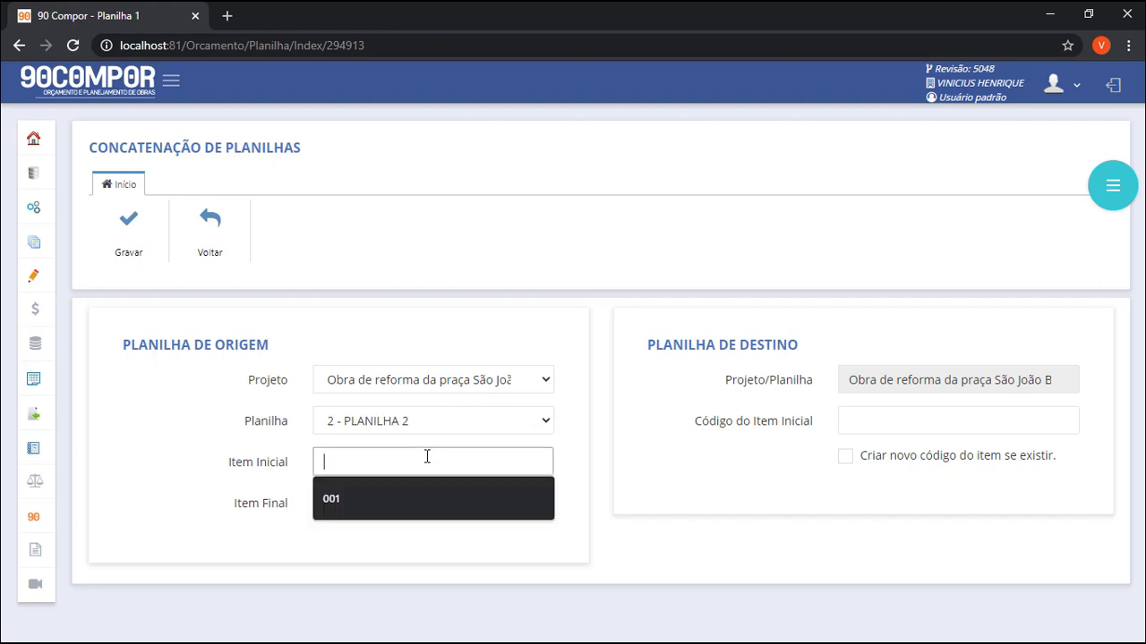
type("001")
key("Tab")
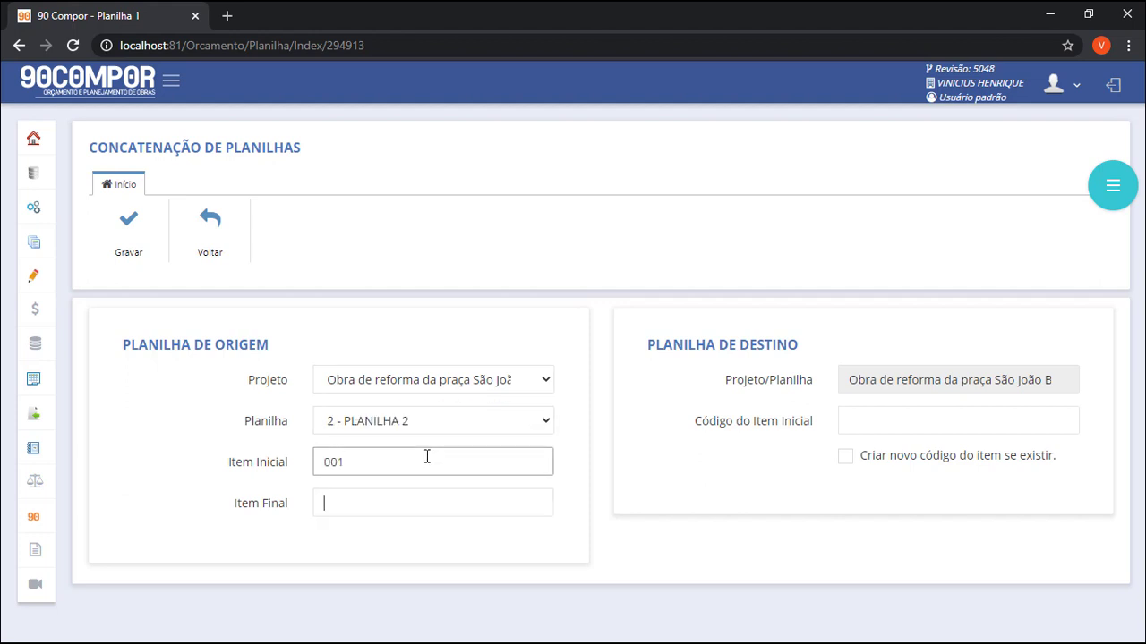
type("10")
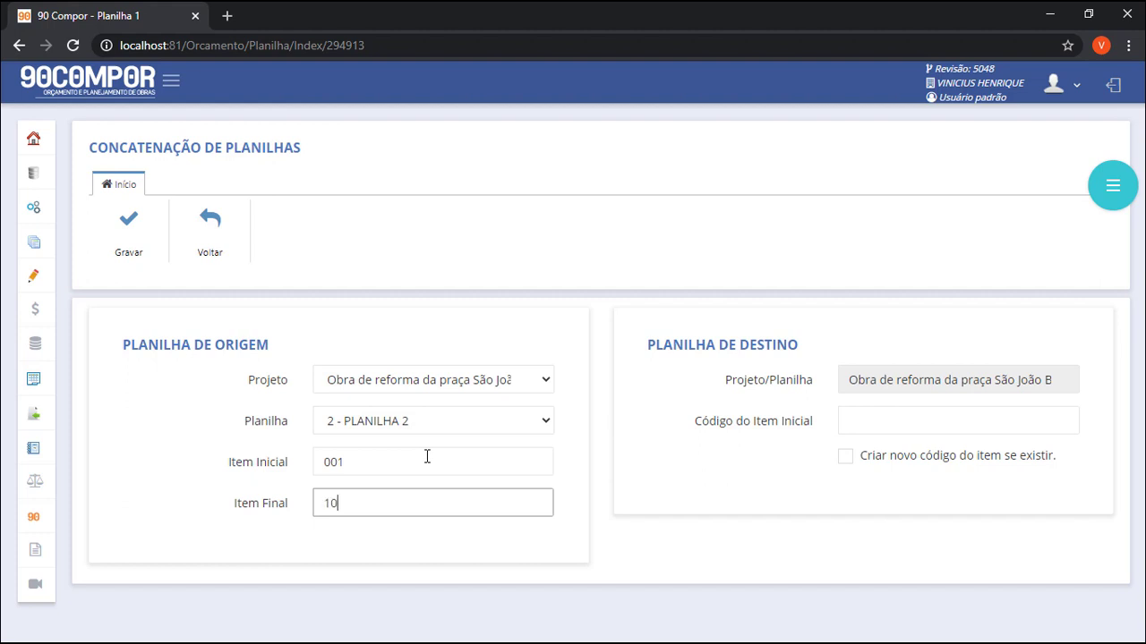
key("Tab")
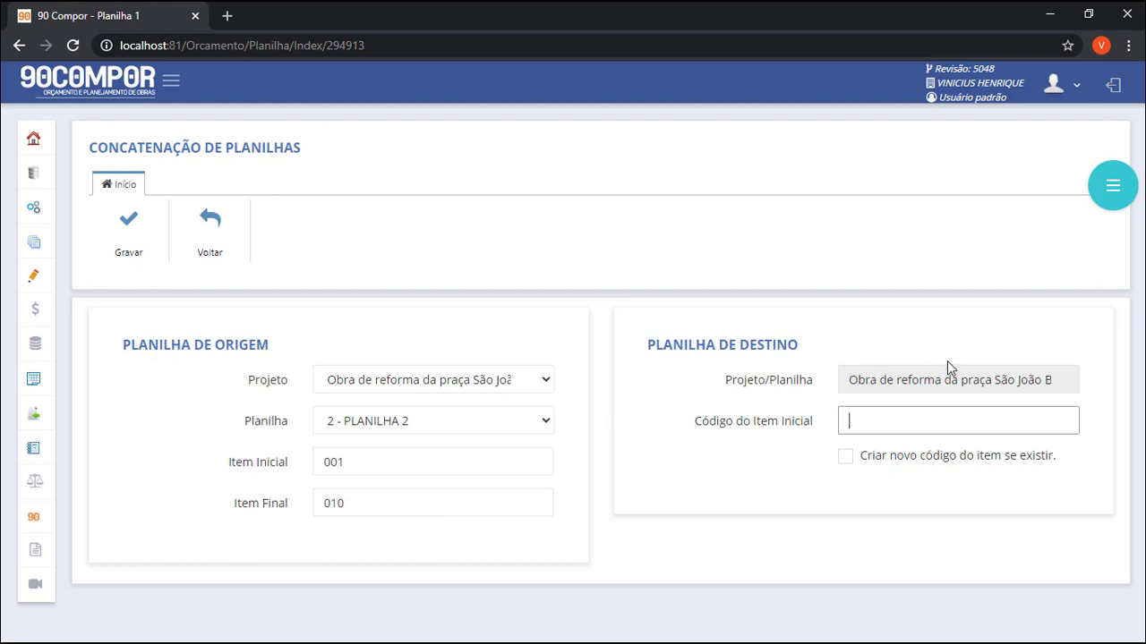
- Set the destination's initial item code to 005.001, enable creating a new code for existing items, and return to Planilha 1 without saving
left_click(1073, 96)
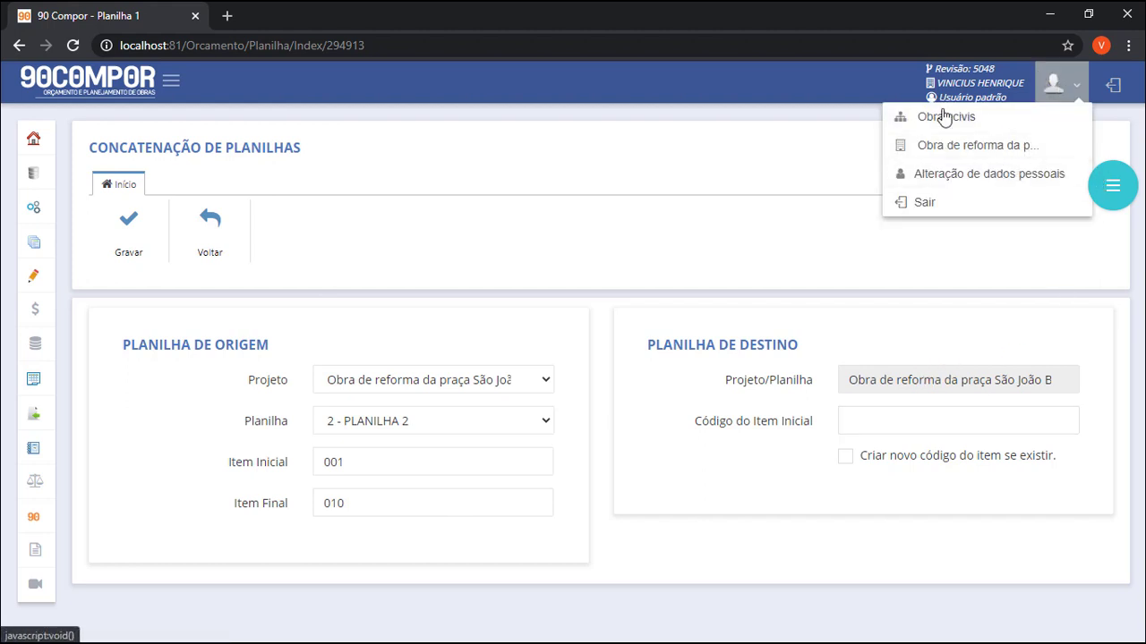
left_click(1040, 338)
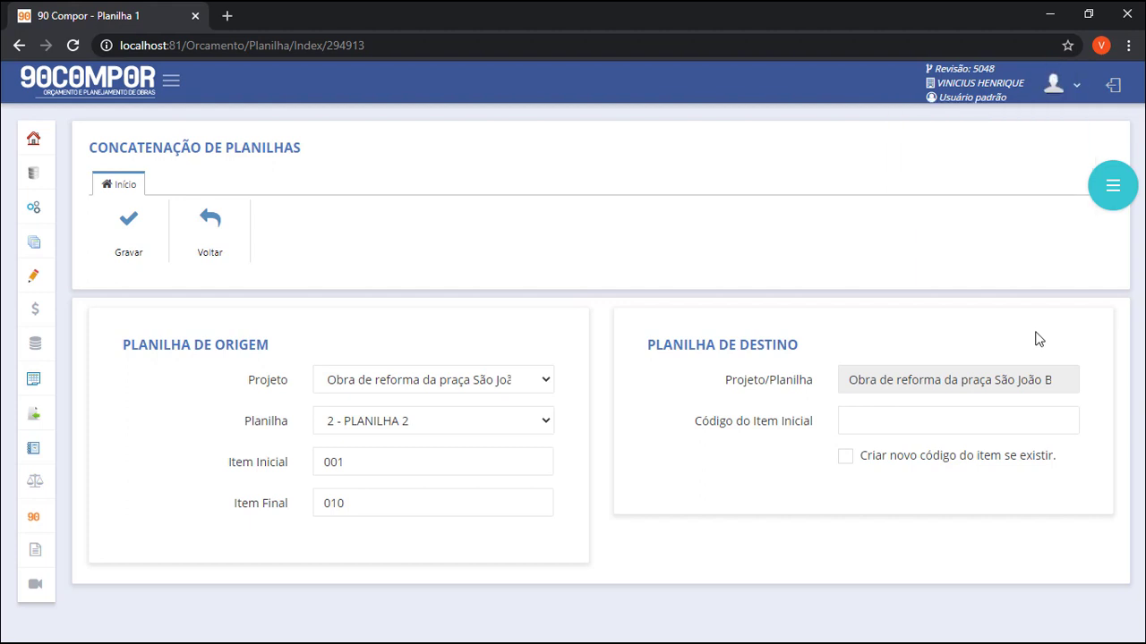
left_click(953, 429)
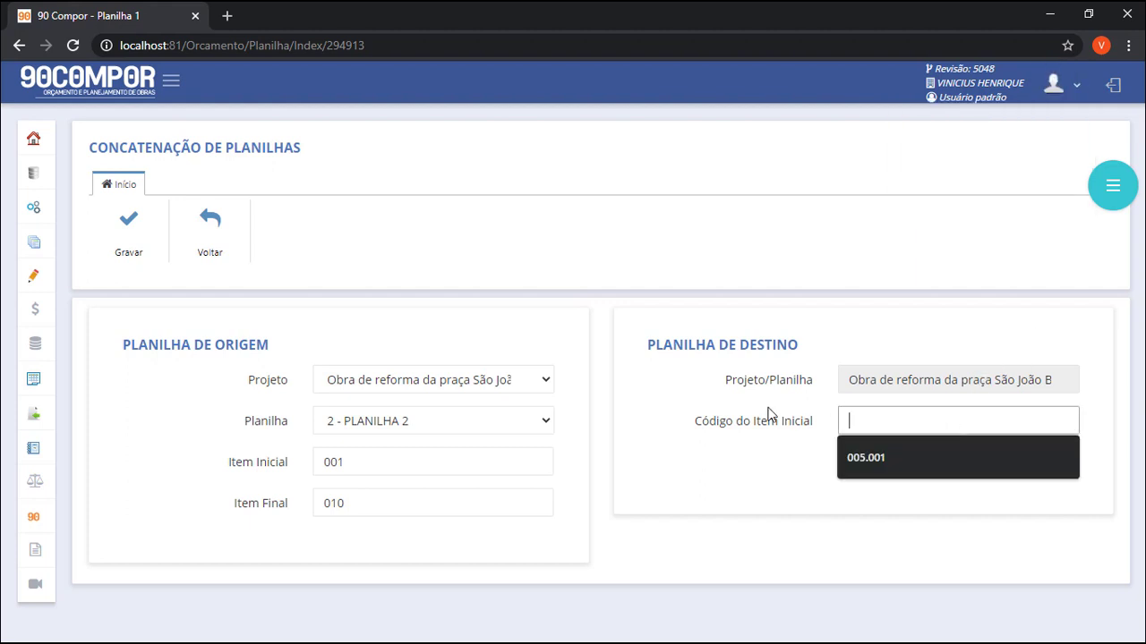
left_click(757, 438)
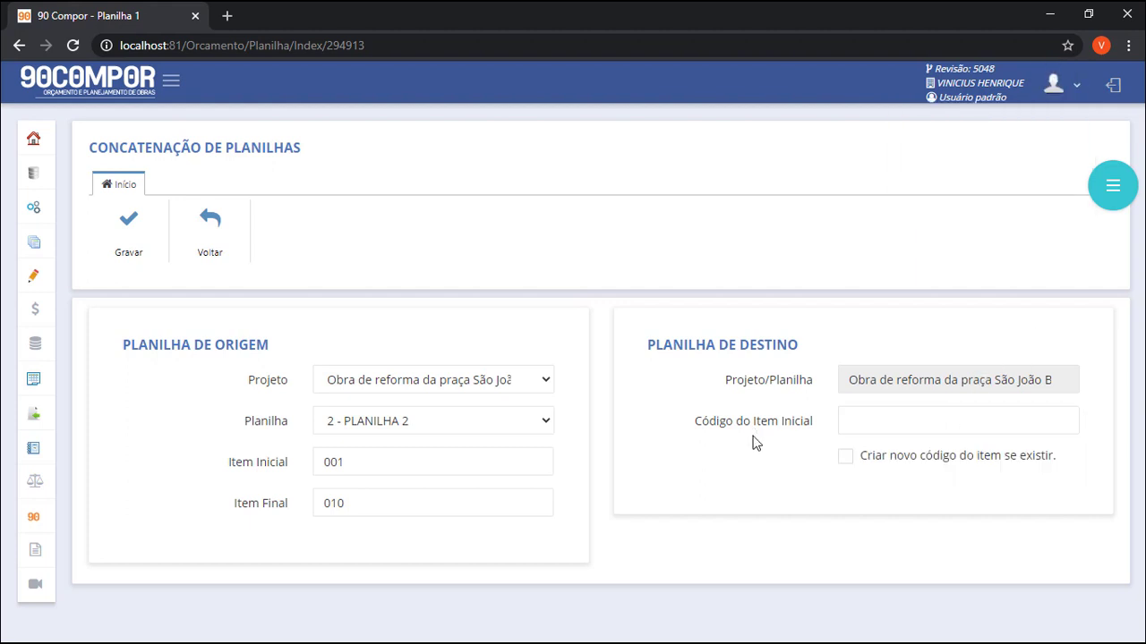
left_click(846, 460)
left_click(916, 417)
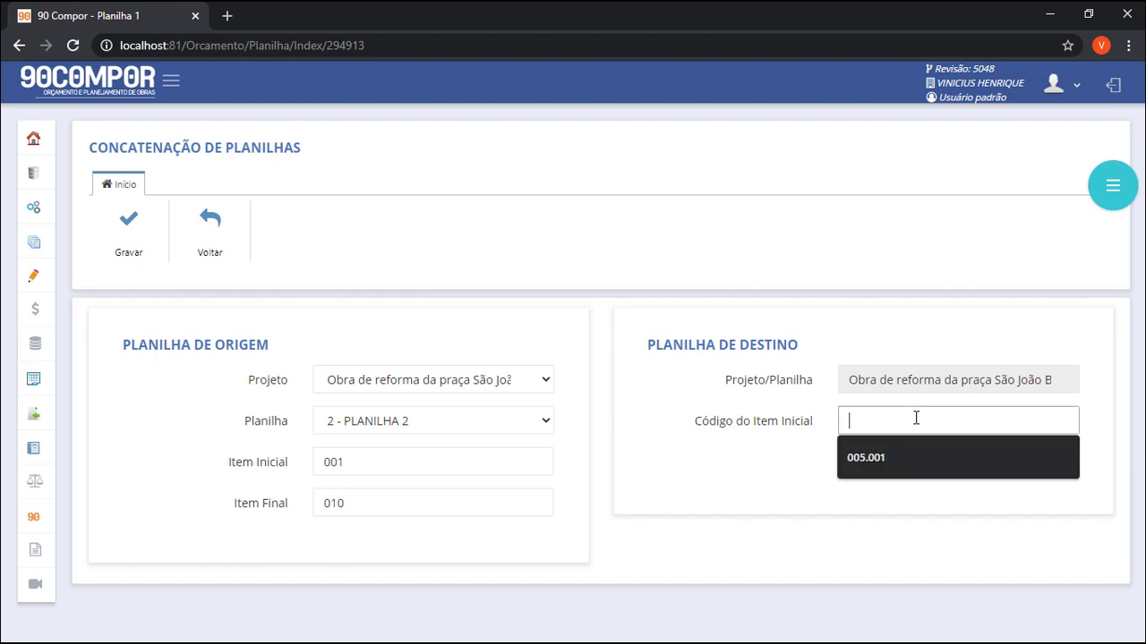
left_click(903, 463)
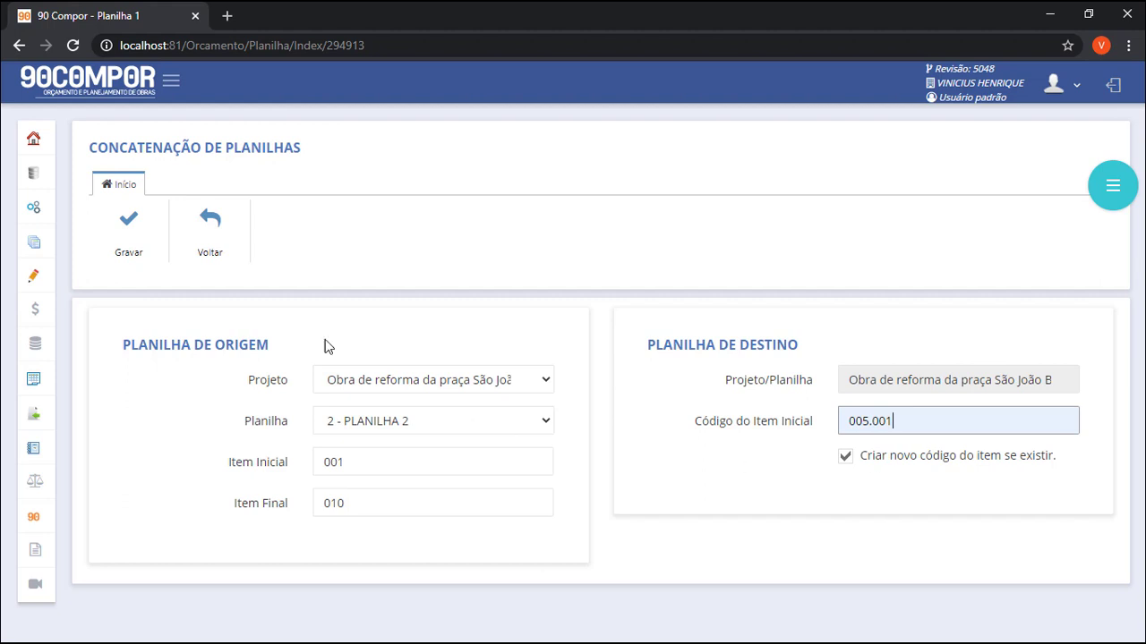
left_click(221, 246)
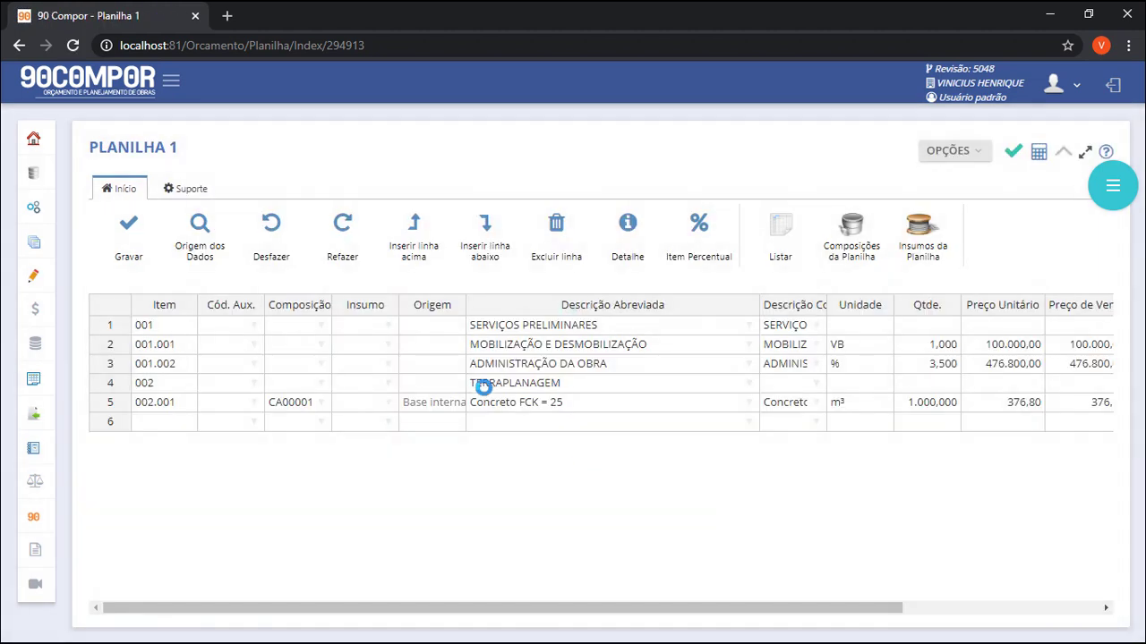
- Open the form for including several items in Planilha 1 and enter 3 as the initial item code
left_click(205, 187)
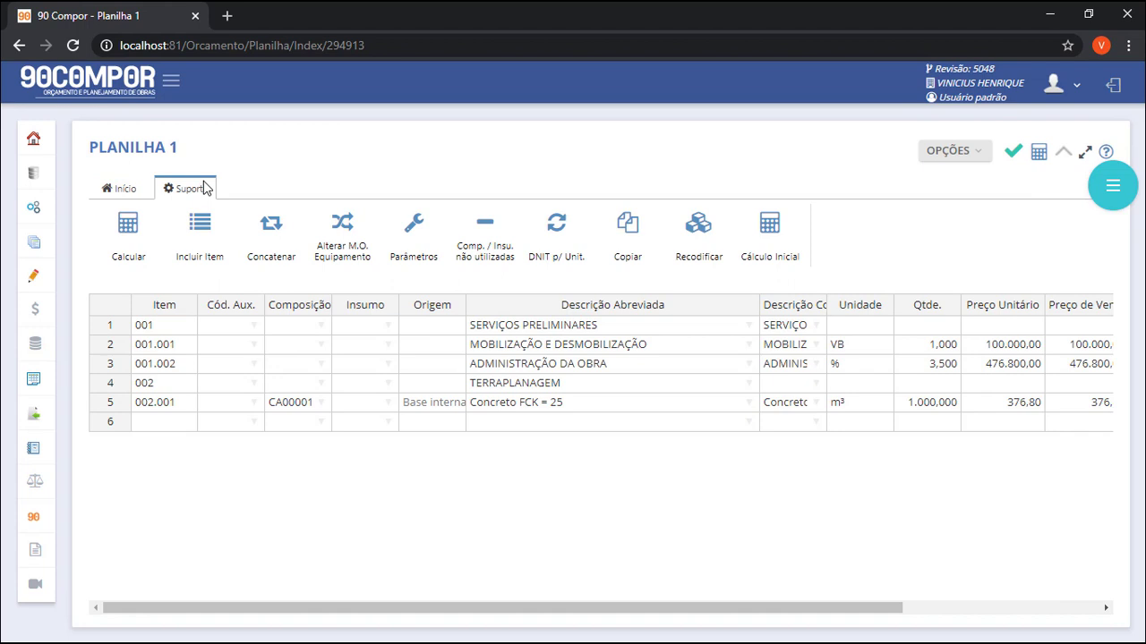
left_click(216, 250)
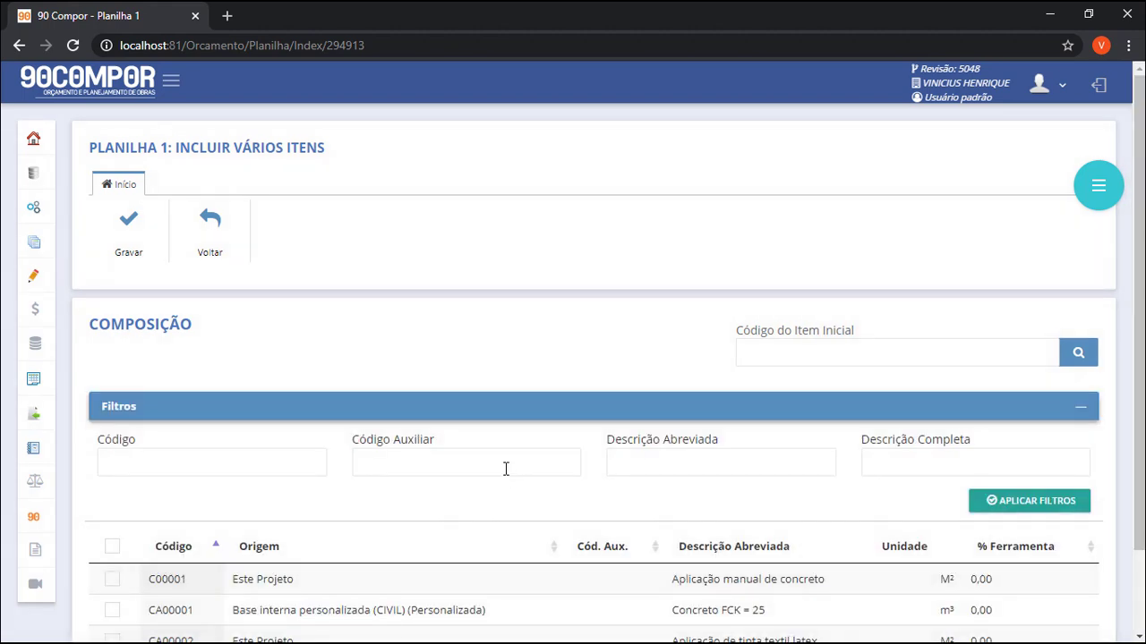
left_click(815, 353)
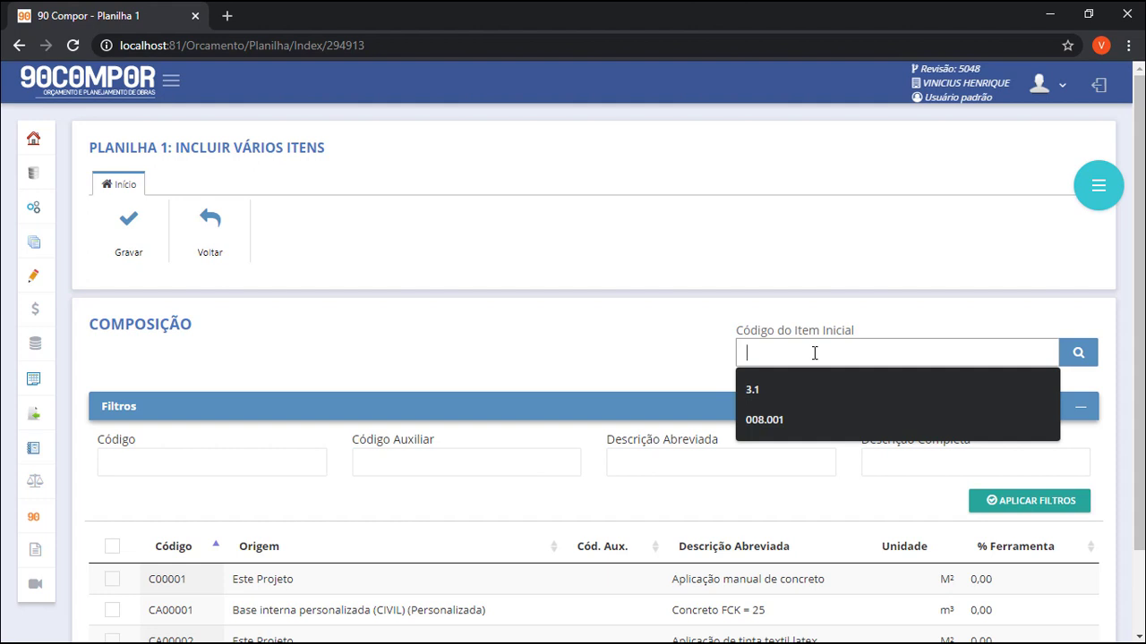
type("3")
key("Escape")
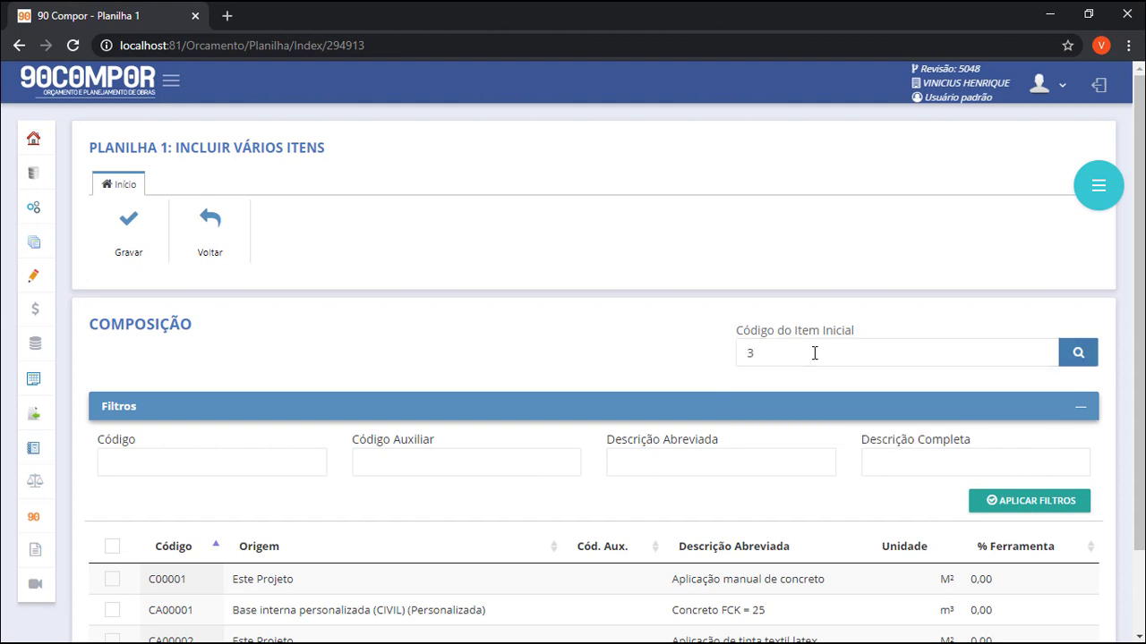
- Select compositions C00001, CA00001 and CA00002 for inclusion in the spreadsheet
scroll(814, 353, "down", 2)
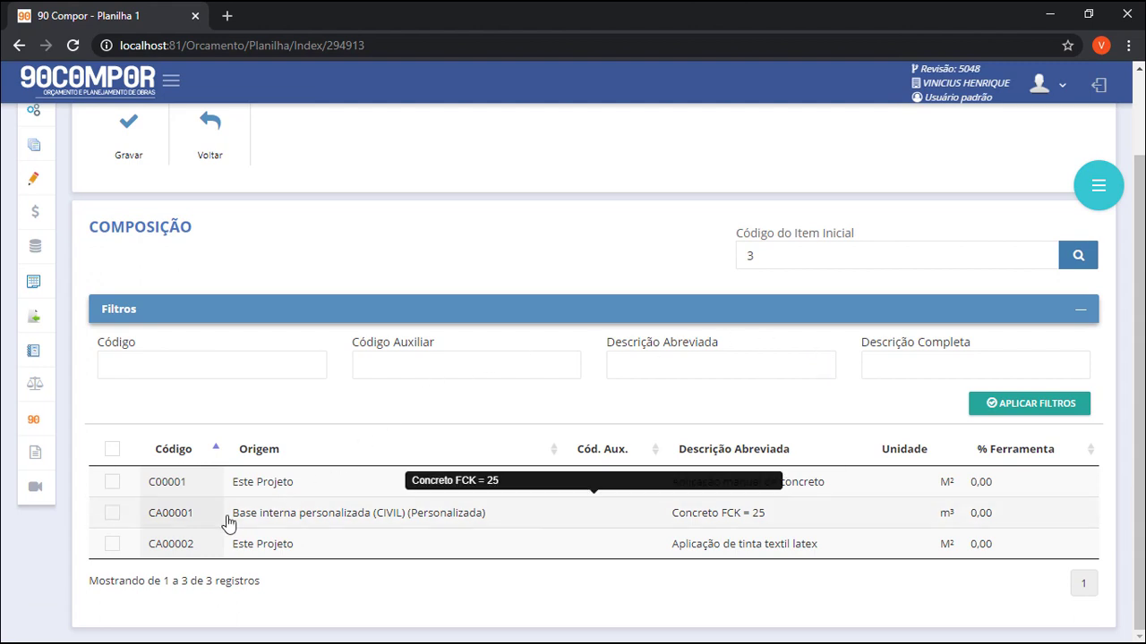
left_click(111, 483)
left_click(112, 514)
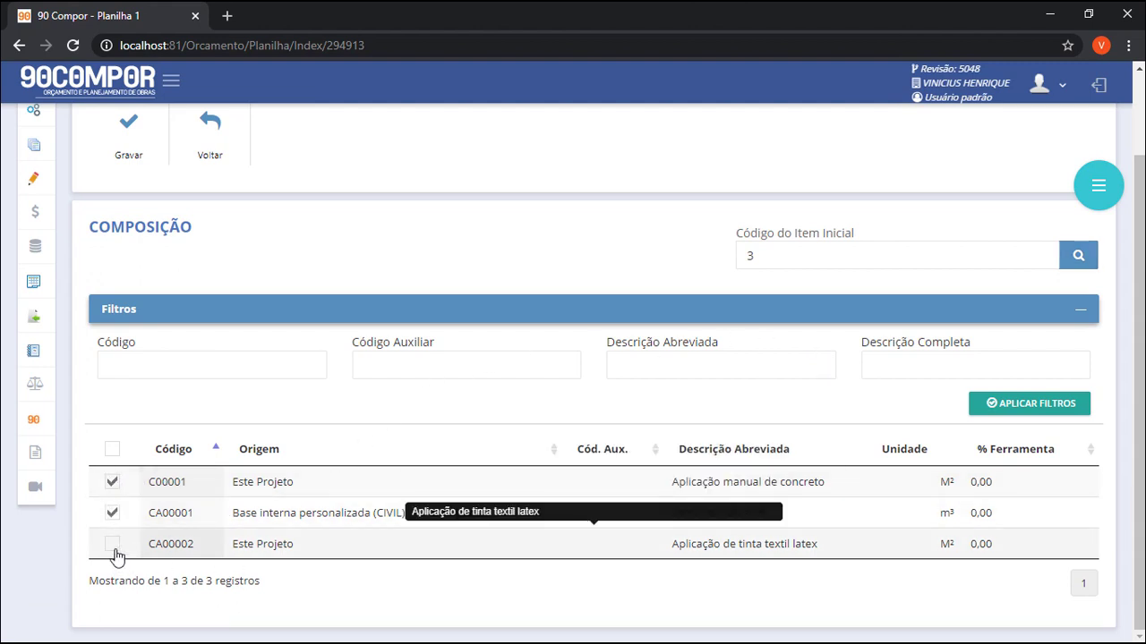
left_click(112, 544)
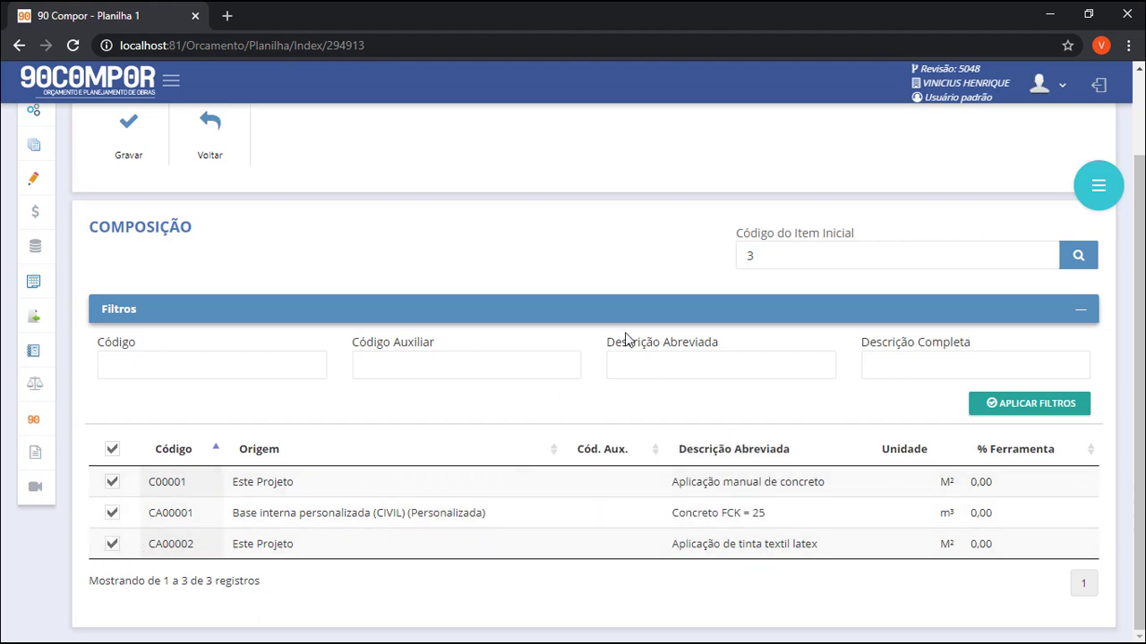
- Complete the initial item code as 3.1 and return to Planilha 1 without saving the inclusion
left_click(793, 256)
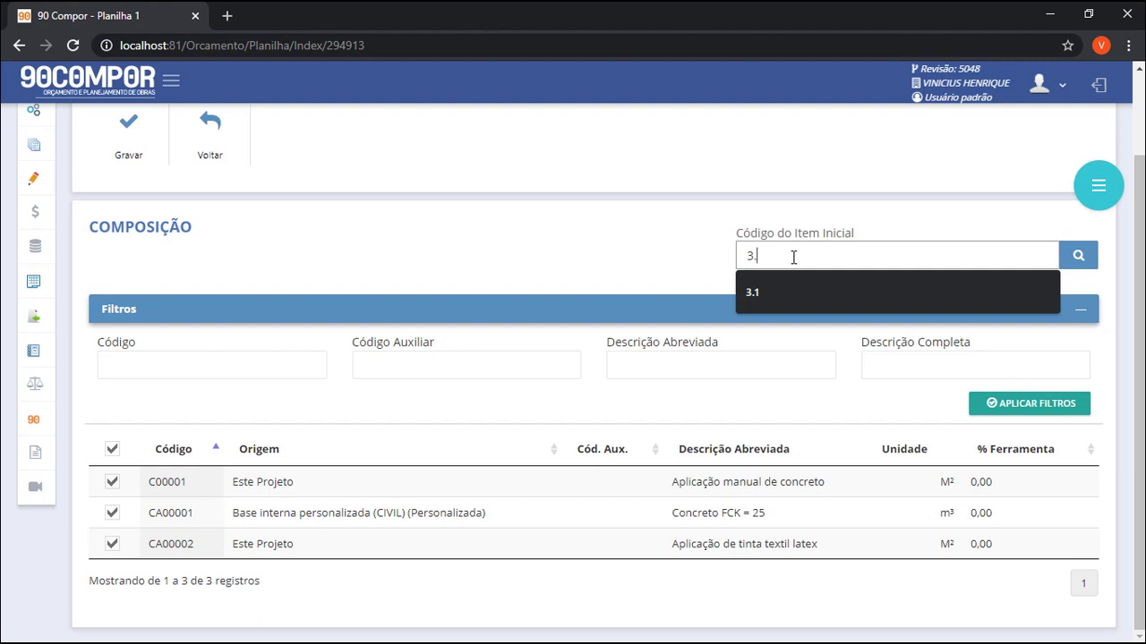
type("1")
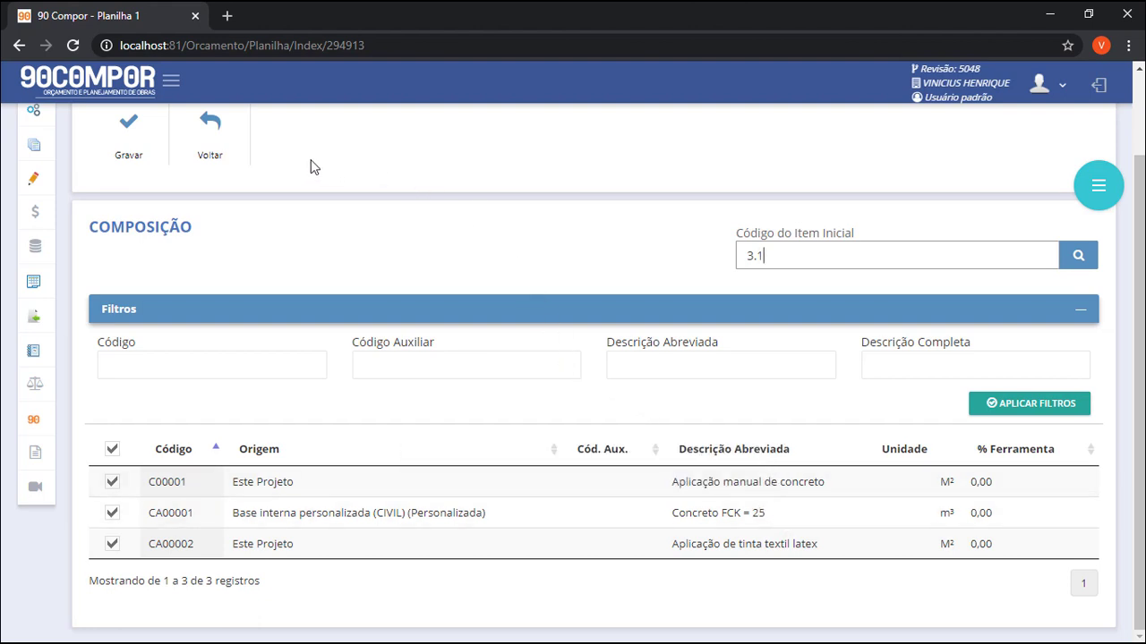
left_click(215, 143)
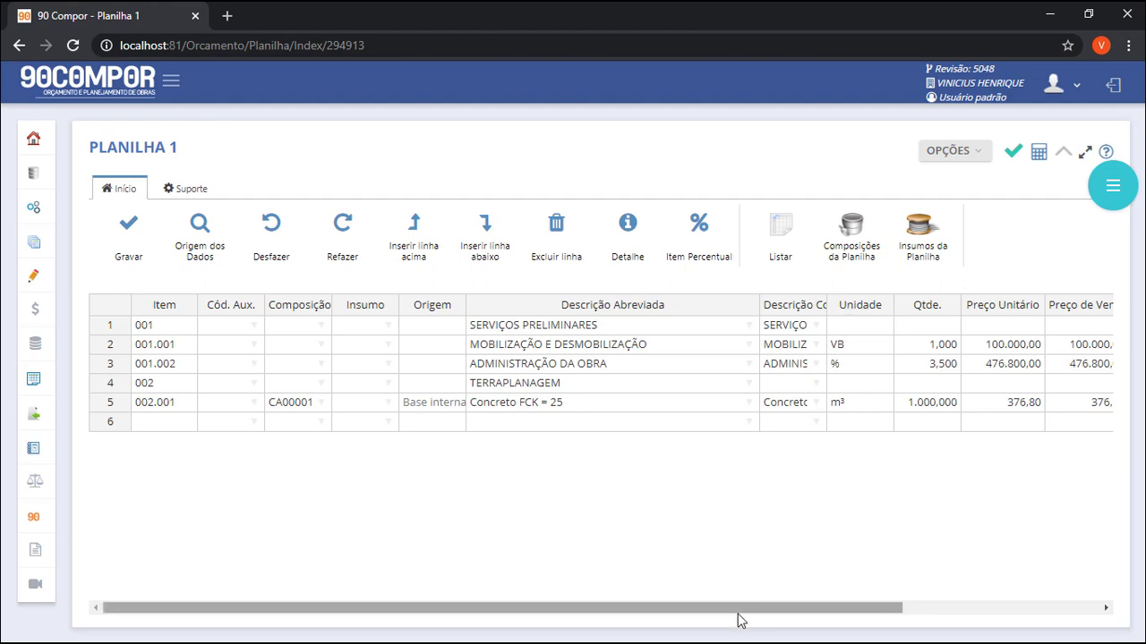
left_click_drag(737, 612, 756, 598)
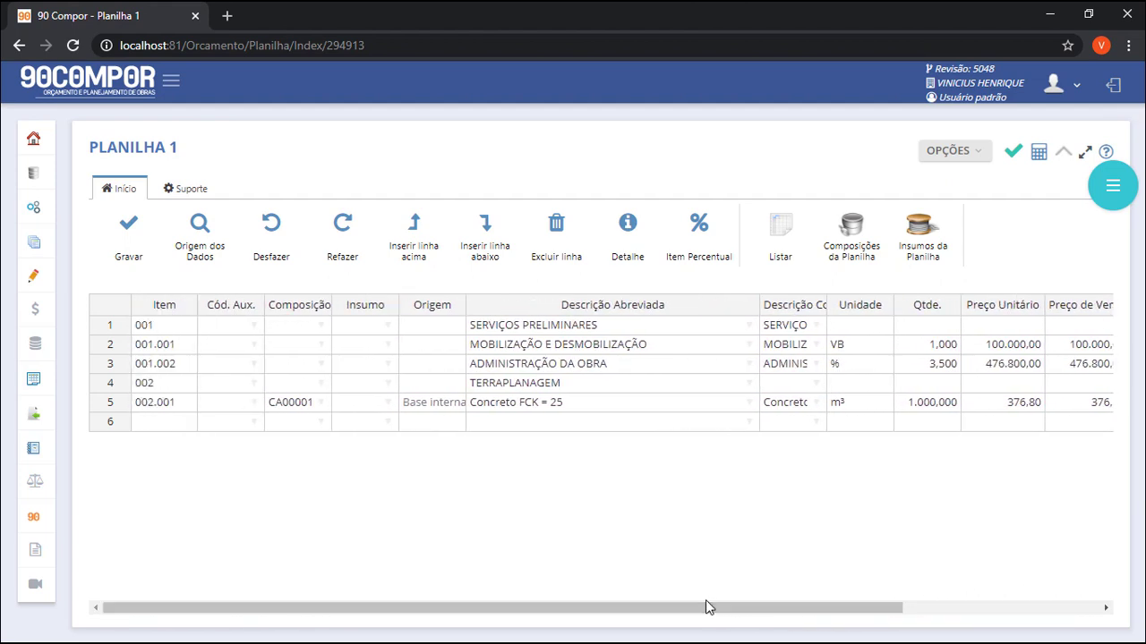